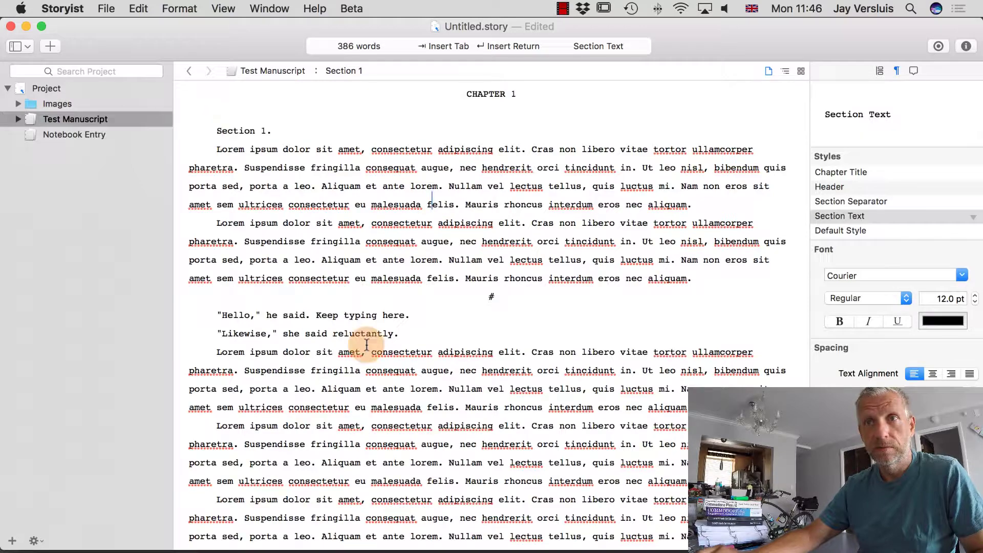
Step: Select the # scene separator line, then the CHAPTER heading word, in the manuscript
{"action": "scroll", "coordinate": [362, 340], "scroll_direction": "down", "scroll_amount": 5}
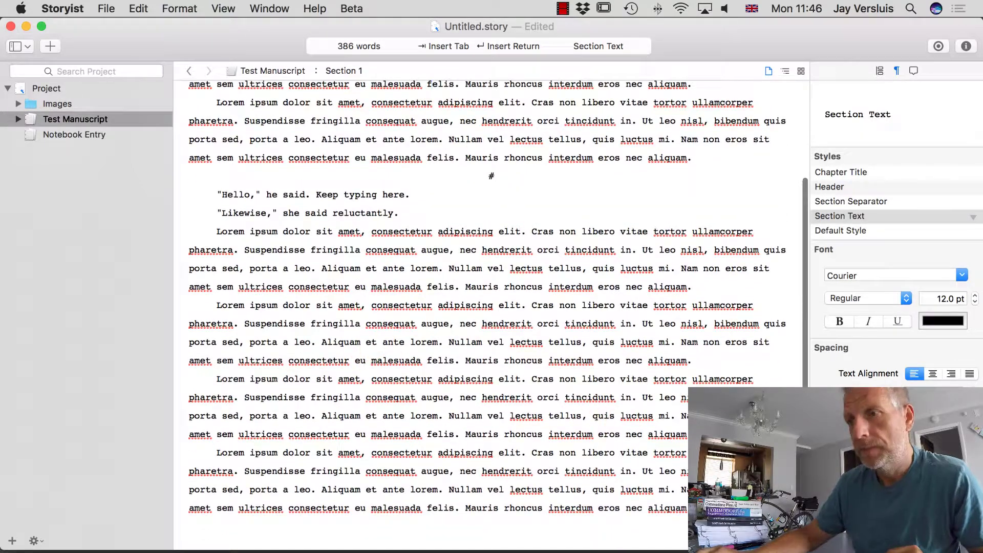
{"action": "scroll", "coordinate": [589, 350], "scroll_direction": "up", "scroll_amount": 5}
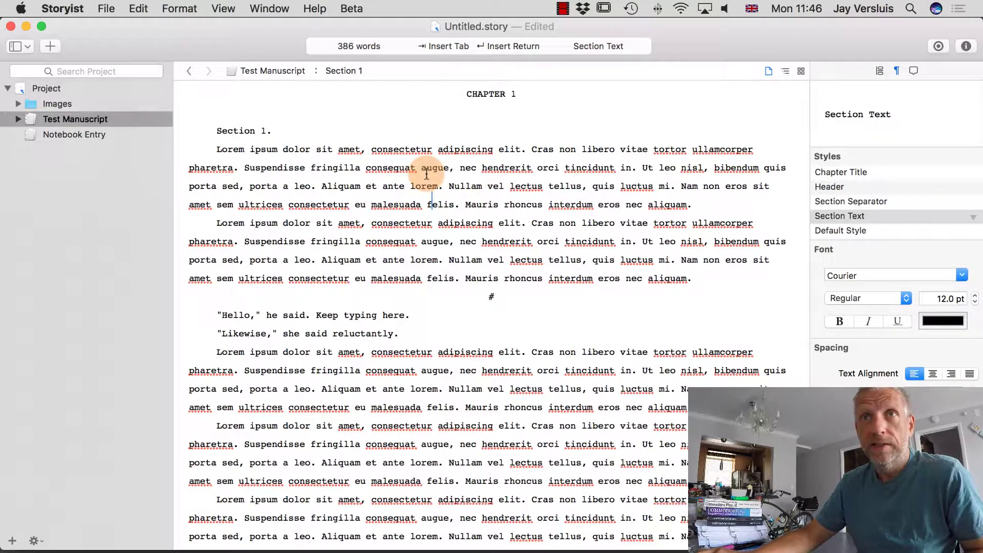
{"action": "triple_click", "coordinate": [491, 297]}
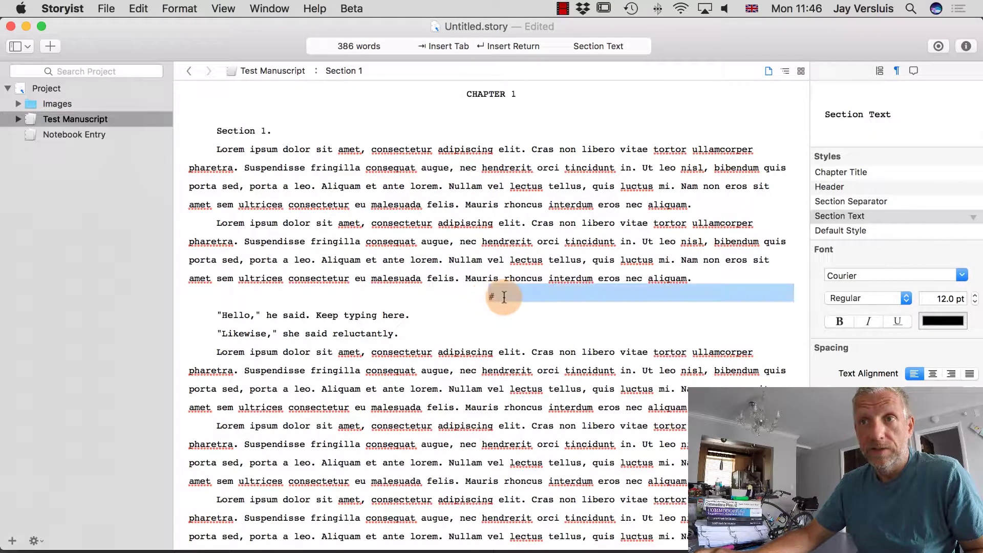
{"action": "double_click", "coordinate": [486, 94]}
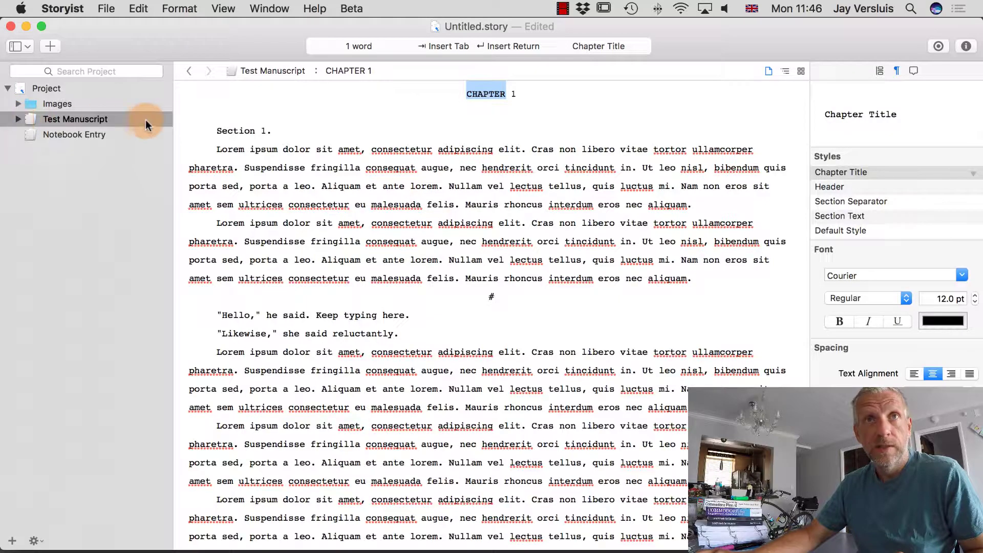
Step: Expand Test Manuscript and CHAPTER 1 in the binder, then jump to Section 1 and Untitled Section
{"action": "left_click", "coordinate": [31, 119]}
{"action": "left_click", "coordinate": [17, 119]}
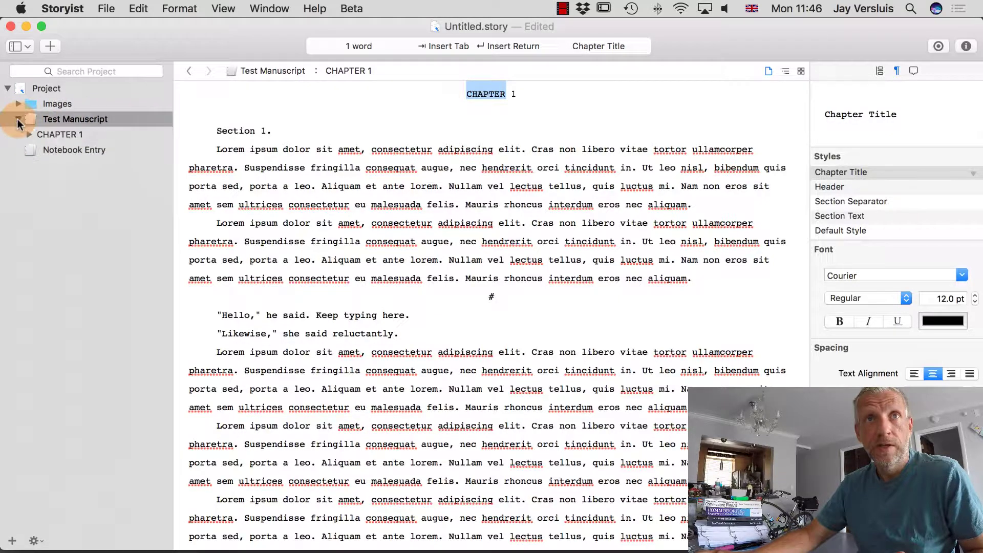
{"action": "left_click", "coordinate": [66, 134]}
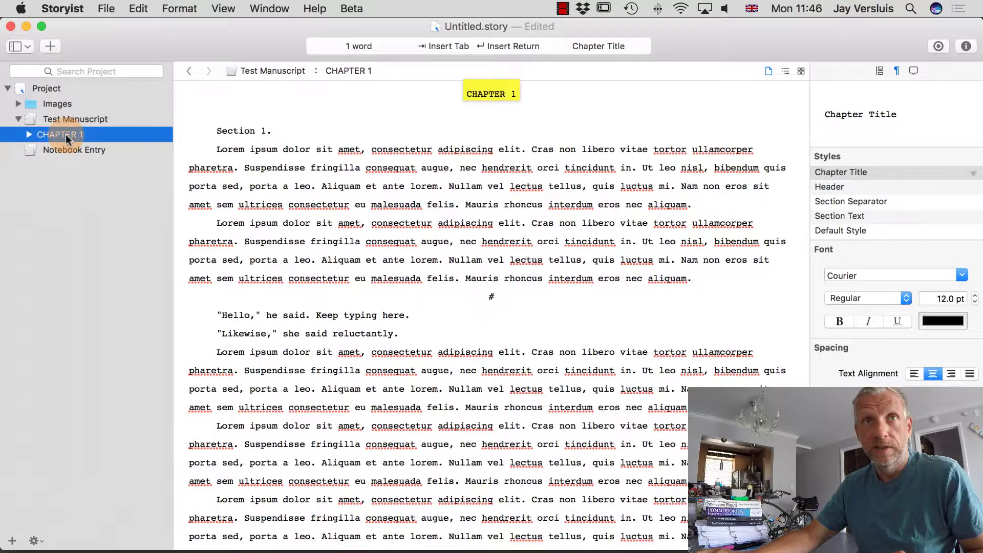
{"action": "left_click", "coordinate": [26, 134]}
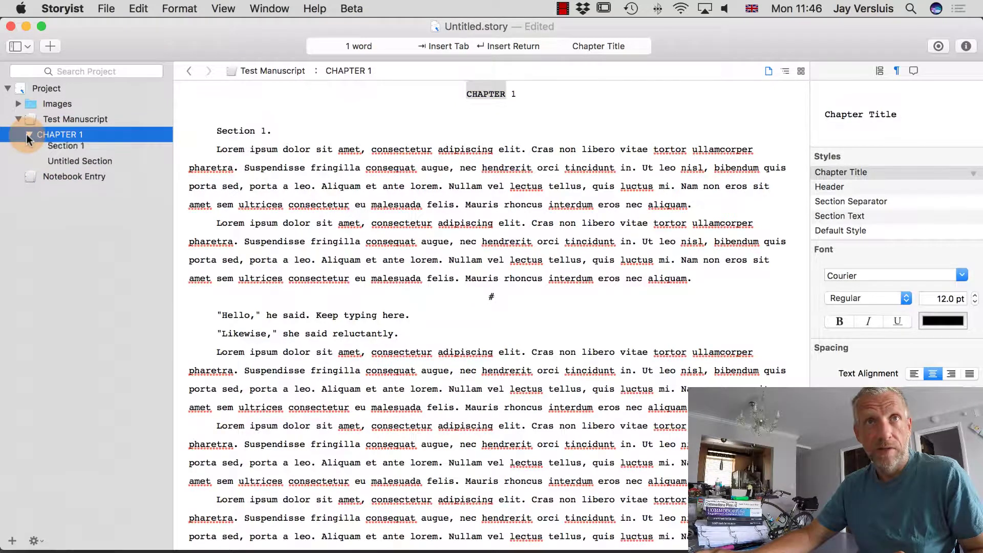
{"action": "left_click", "coordinate": [73, 149]}
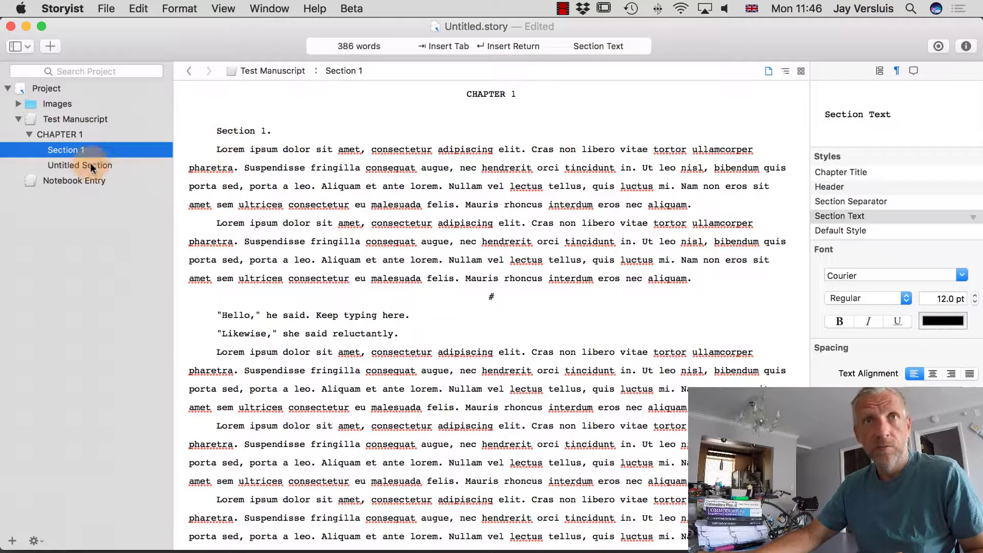
{"action": "left_click", "coordinate": [87, 168]}
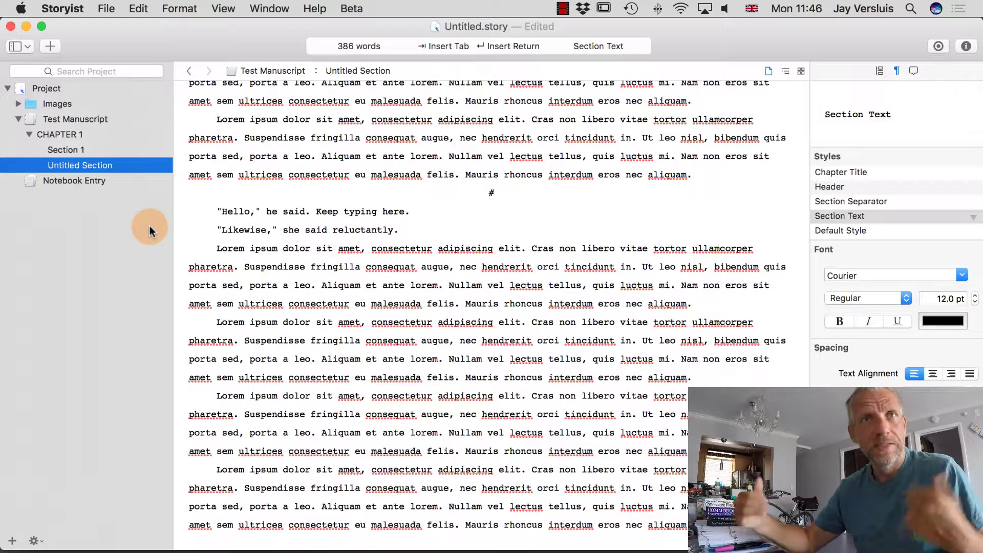
Step: Delete the Notebook Entry, then go from CHAPTER 1 to the end of the manuscript text
{"action": "left_click", "coordinate": [86, 182]}
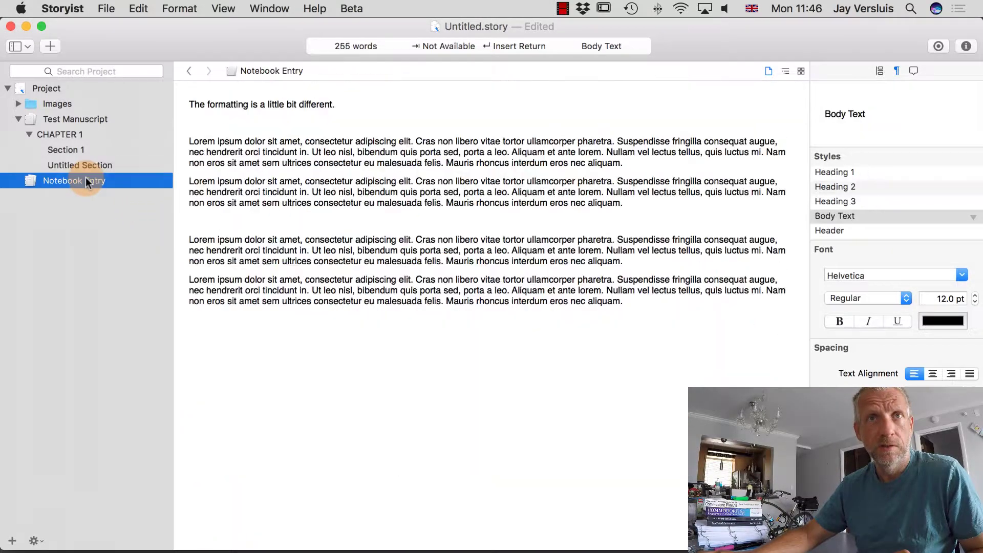
{"action": "key", "text": "super+BackSpace"}
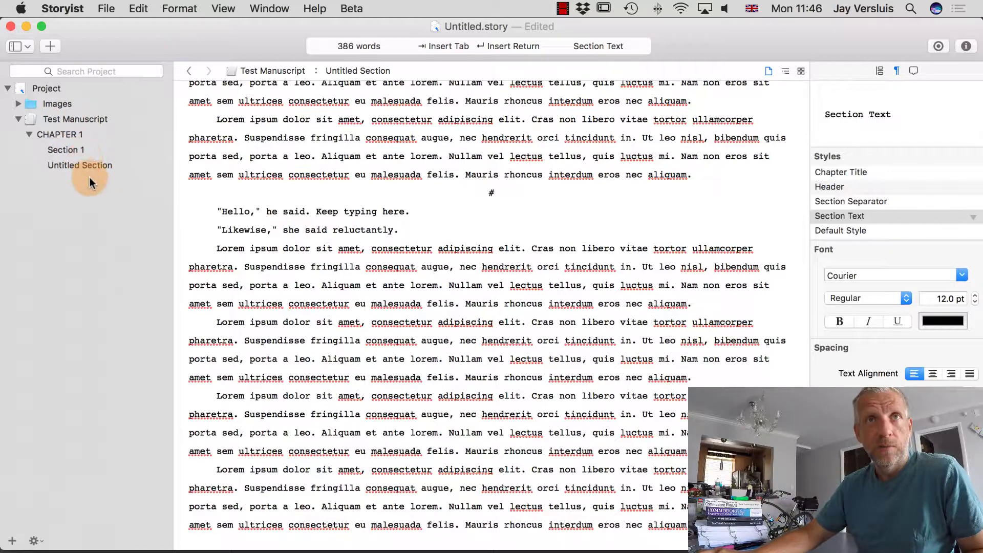
{"action": "left_click", "coordinate": [66, 136]}
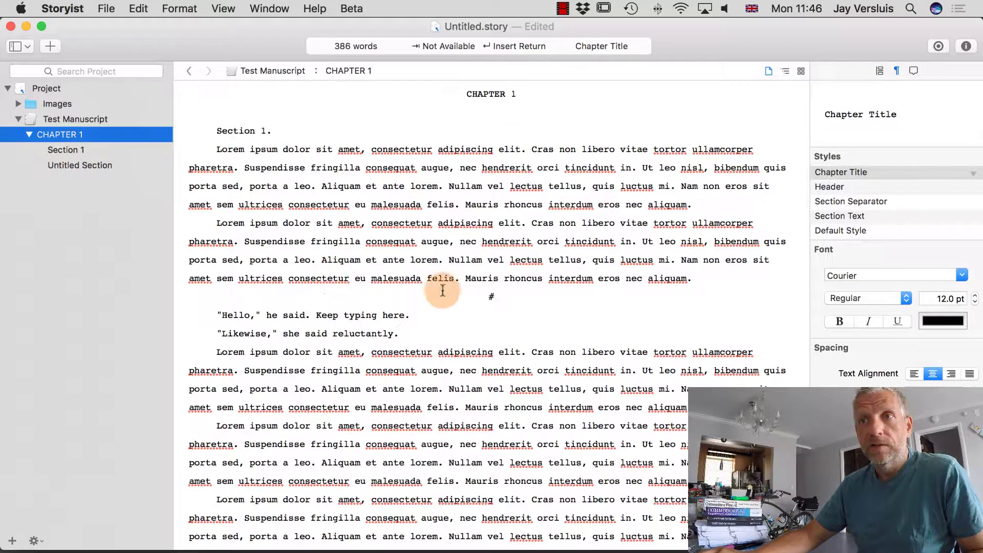
{"action": "triple_click", "coordinate": [497, 296]}
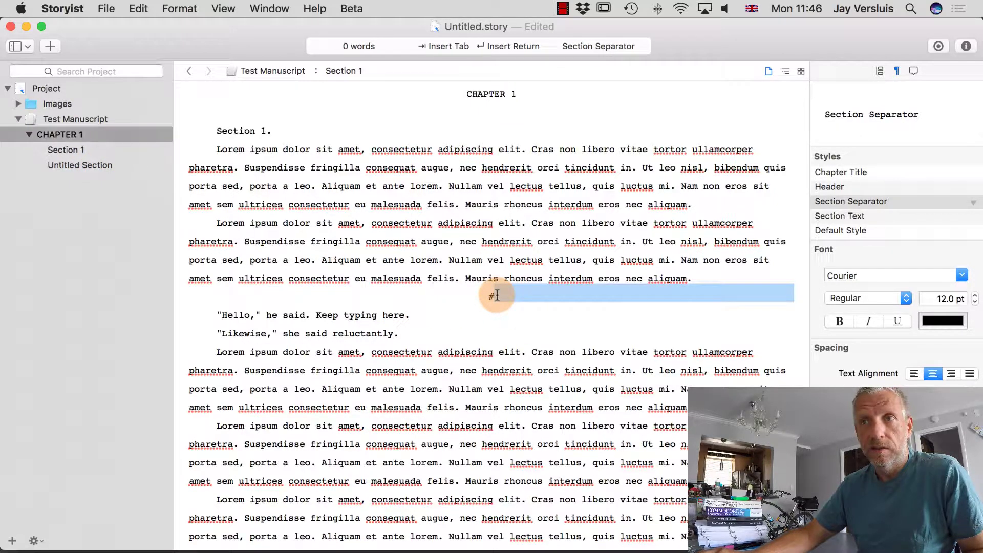
{"action": "left_click", "coordinate": [483, 292]}
{"action": "scroll", "coordinate": [551, 374], "scroll_direction": "down", "scroll_amount": 5}
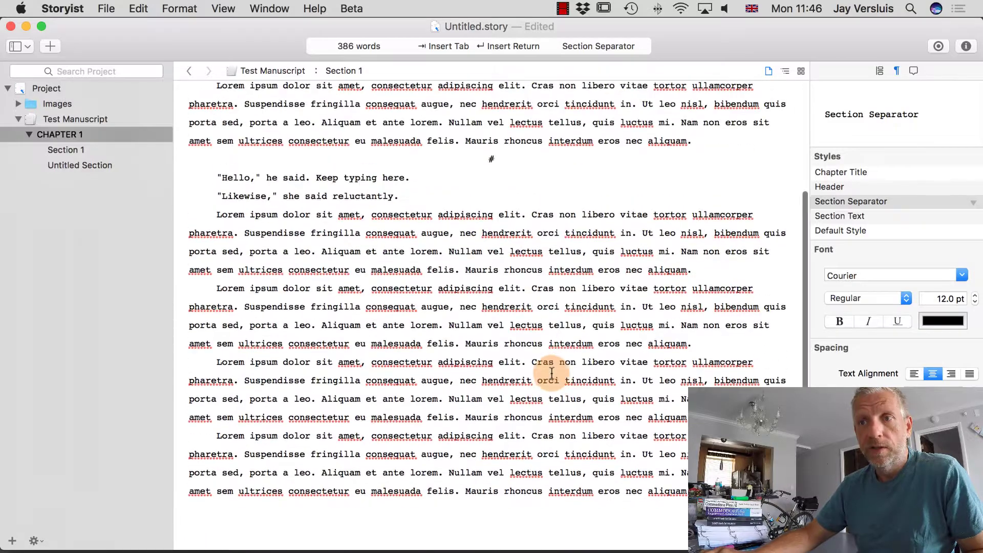
{"action": "key", "text": "super+Down"}
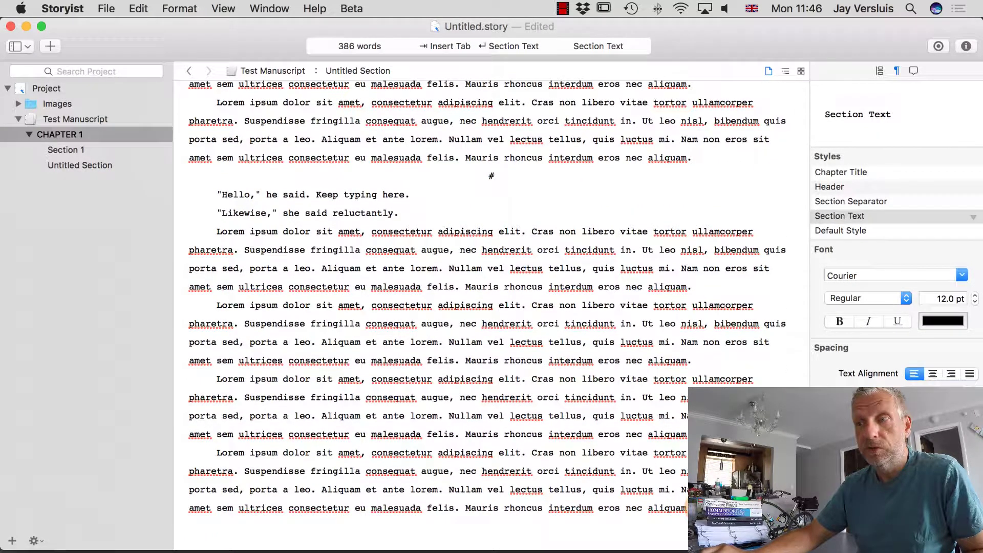
Step: Switch the editor to View > Layout > Page Layout
{"action": "left_click", "coordinate": [223, 9]}
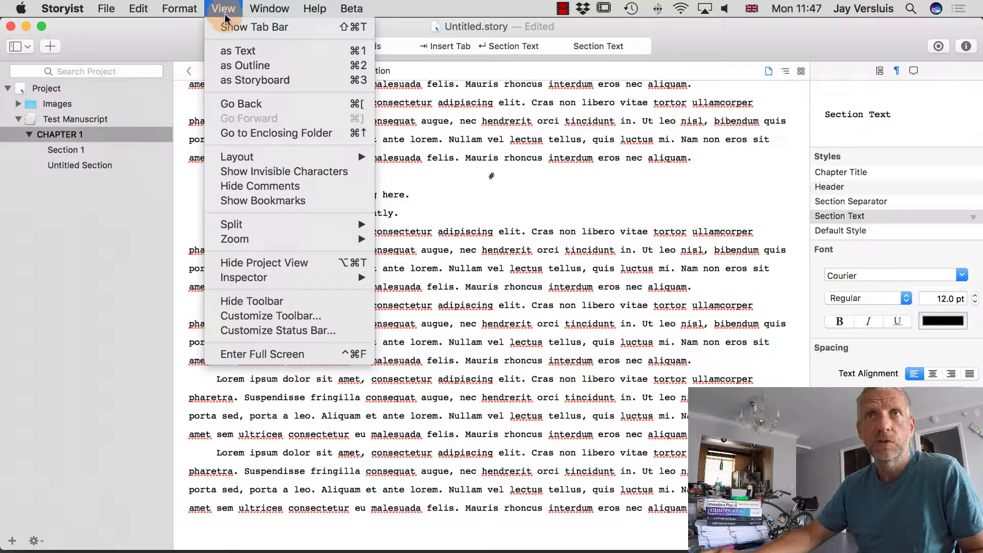
{"action": "mouse_move", "coordinate": [299, 153]}
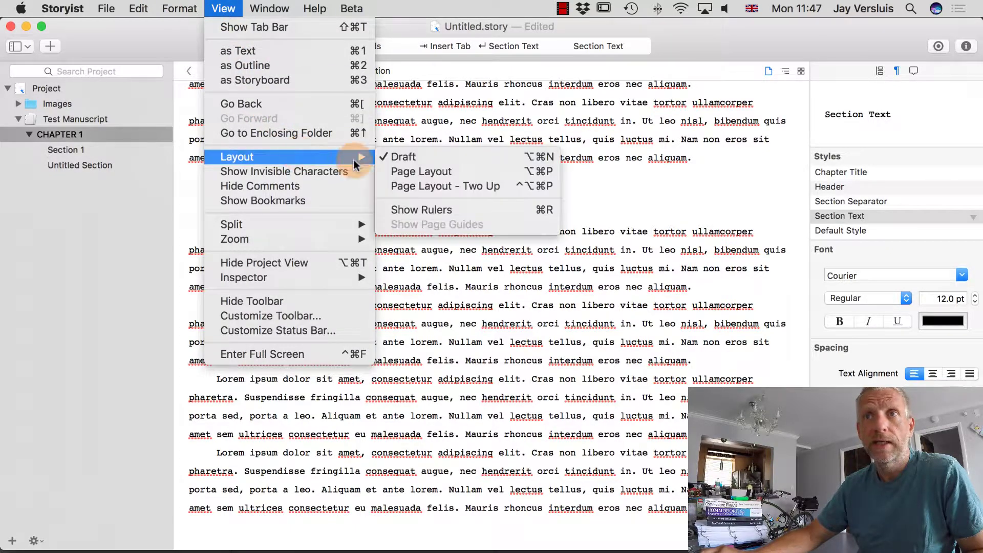
{"action": "left_click", "coordinate": [457, 173]}
Step: Add an empty paragraph after the last one and set it to Section Separator style
{"action": "scroll", "coordinate": [618, 318], "scroll_direction": "down", "scroll_amount": 5}
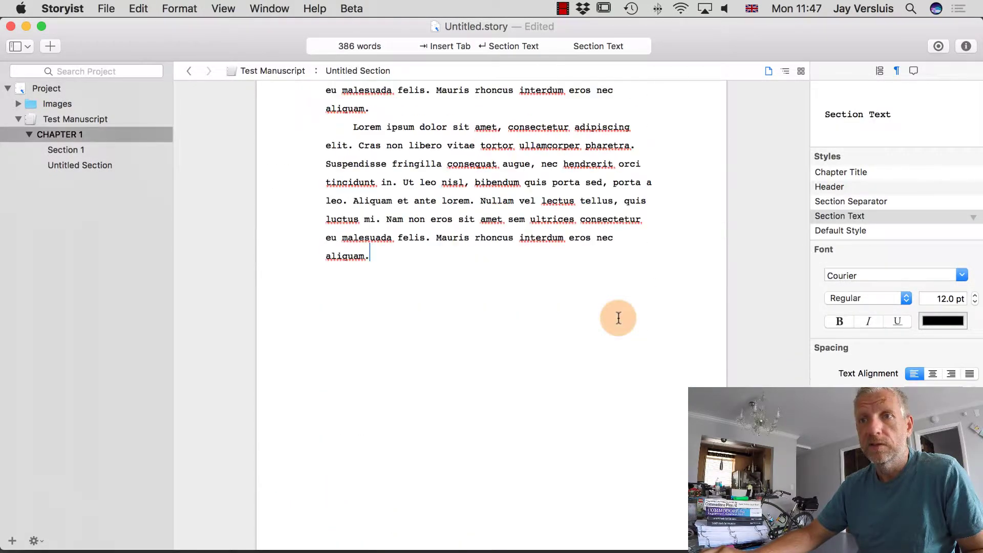
{"action": "scroll", "coordinate": [619, 318], "scroll_direction": "up", "scroll_amount": 5}
{"action": "scroll", "coordinate": [621, 323], "scroll_direction": "down", "scroll_amount": 5}
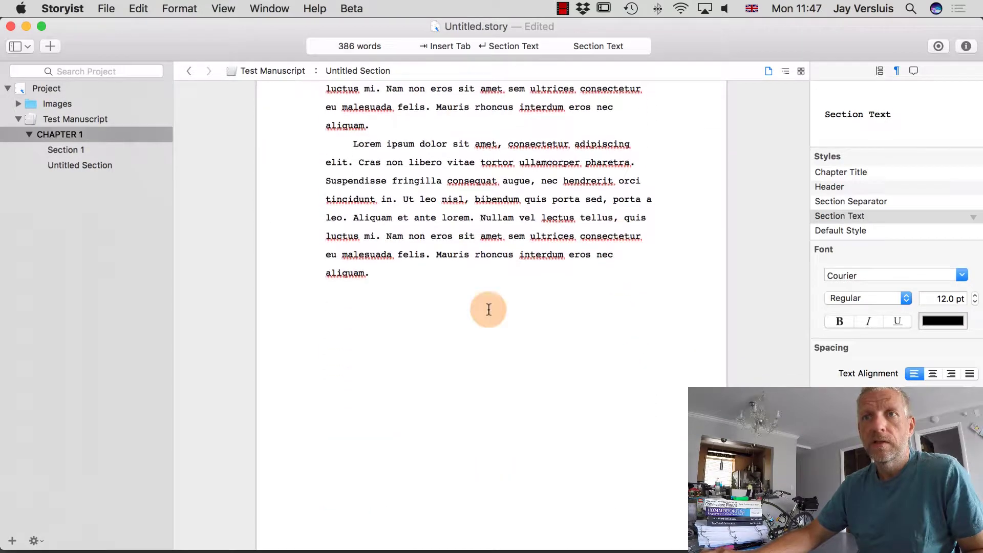
{"action": "key", "text": "Return"}
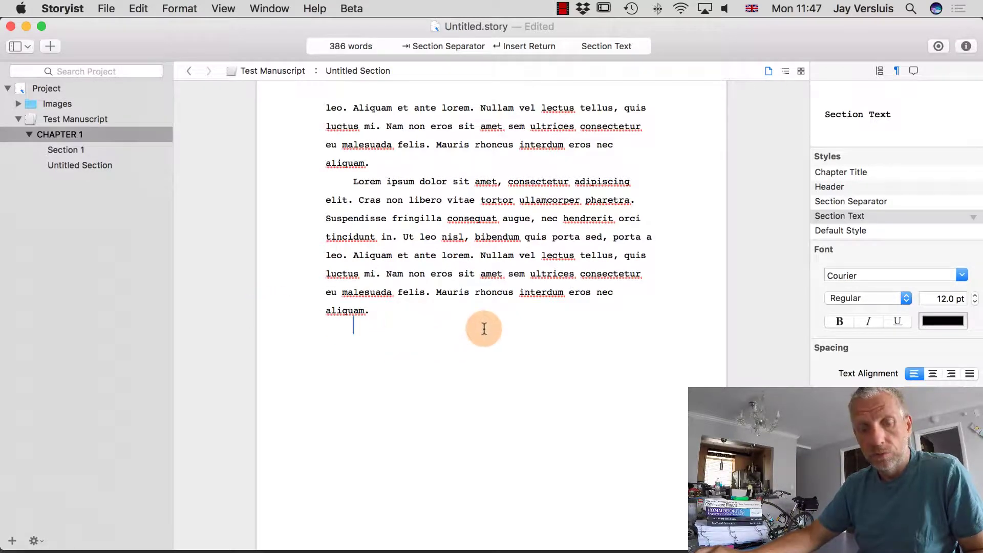
{"action": "key", "text": "Tab"}
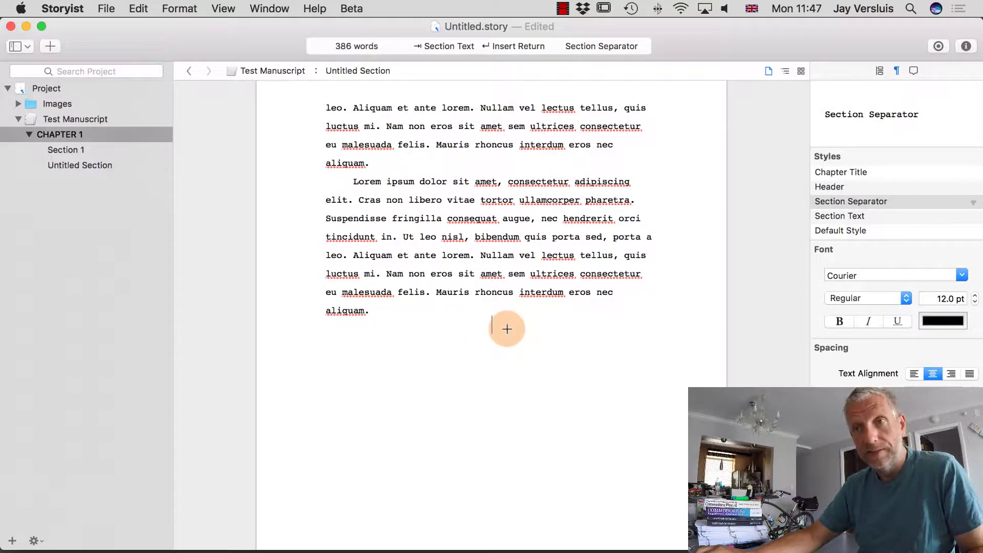
Step: Enter # as the separator, then the line 'I keep writing.' on a new paragraph
{"action": "type", "text": "#"}
{"action": "key", "text": "Return"}
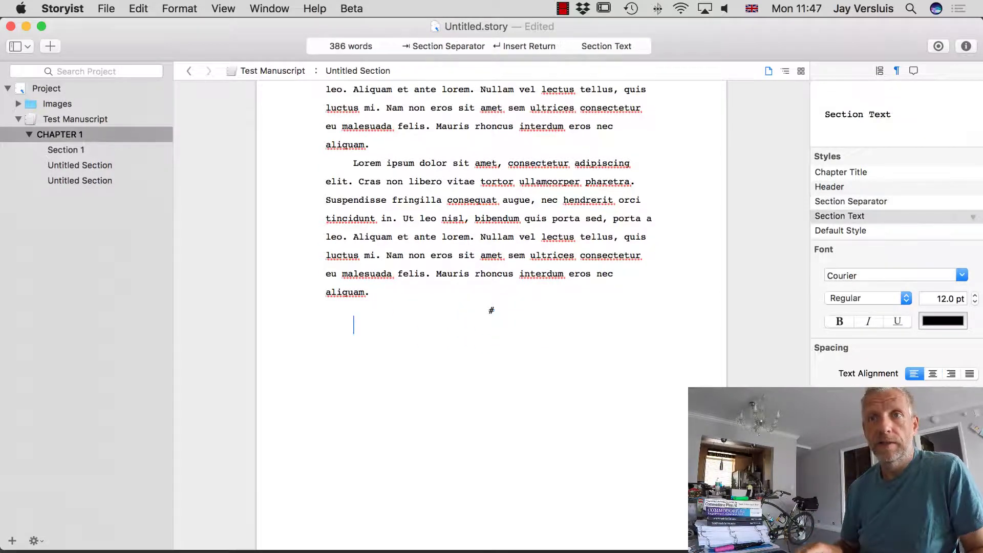
{"action": "type", "text": "I keep writing"}
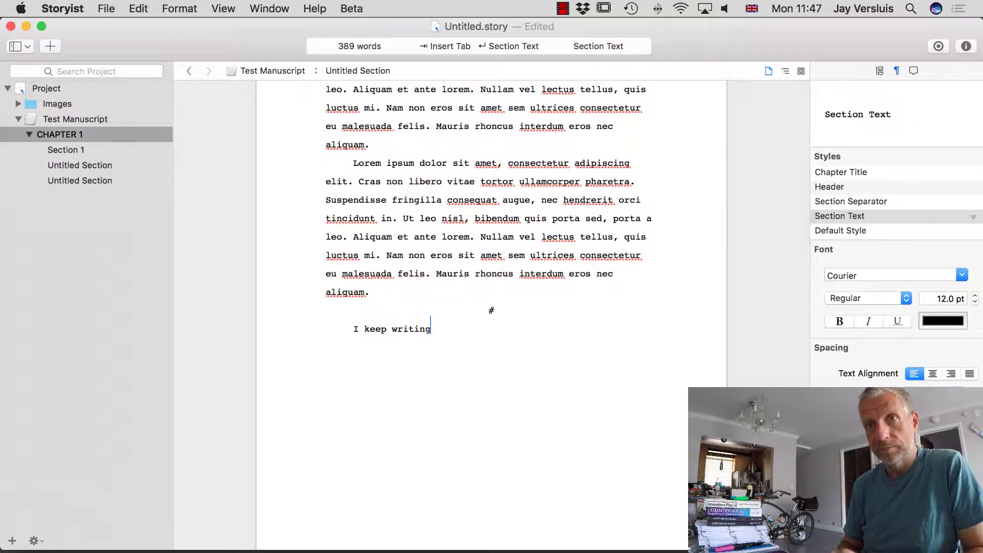
{"action": "type", "text": "."}
{"action": "key", "text": "Return"}
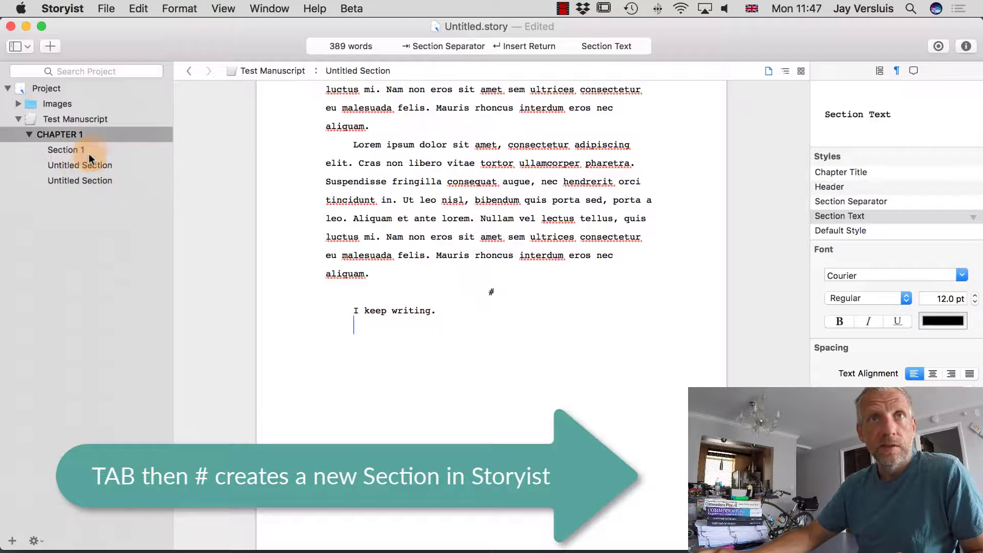
Step: Visit Section 1 and the first Untitled Section in the binder, and start renaming it
{"action": "left_click", "coordinate": [66, 150]}
{"action": "left_click", "coordinate": [87, 164]}
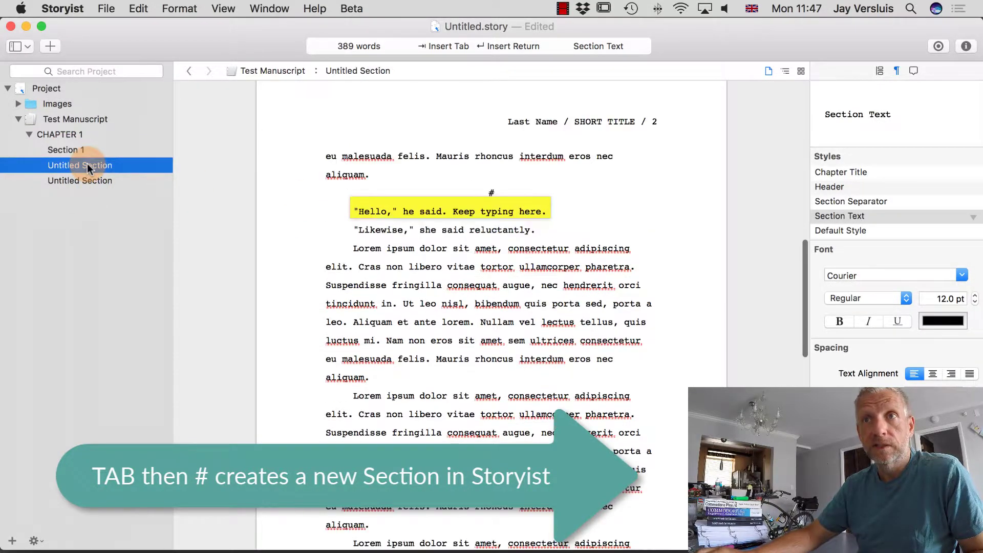
{"action": "left_click", "coordinate": [373, 211]}
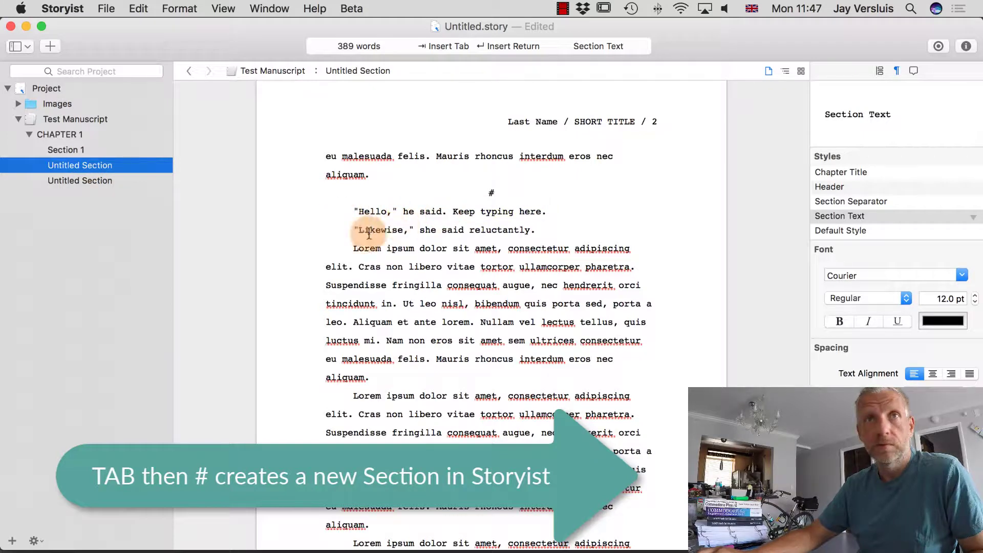
{"action": "left_click", "coordinate": [86, 152]}
{"action": "left_click", "coordinate": [106, 168]}
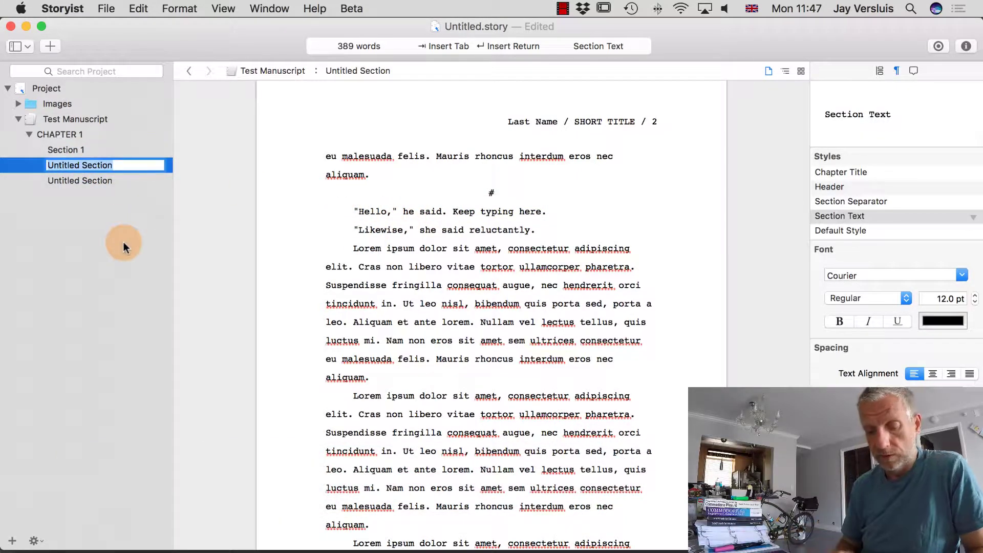
Step: Name the second section Dialoggue, then fix it to Dialogue by removing the extra g
{"action": "type", "text": "Dialog"}
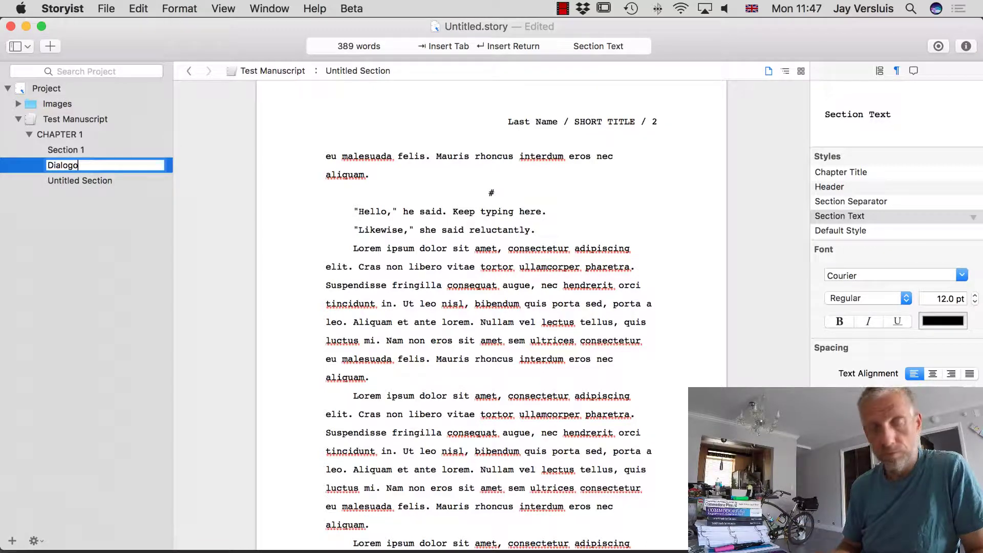
{"action": "type", "text": "gue"}
{"action": "key", "text": "Return"}
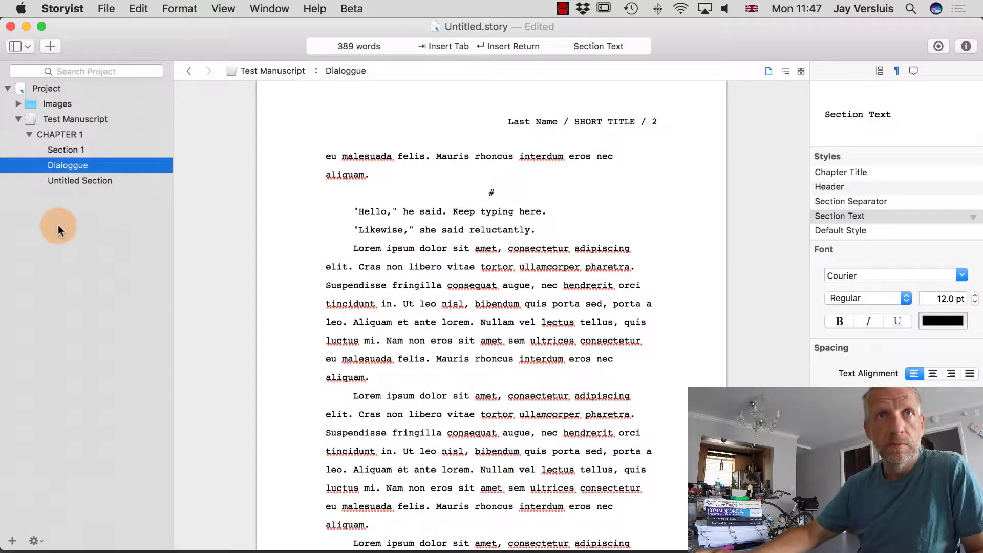
{"action": "left_click", "coordinate": [66, 167]}
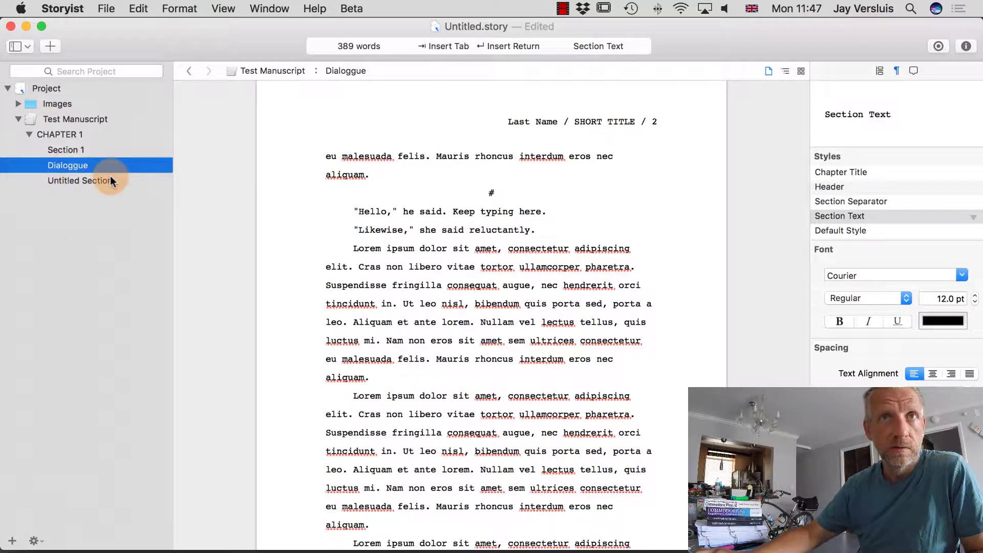
{"action": "left_click", "coordinate": [86, 166]}
{"action": "key", "text": "BackSpace"}
{"action": "key", "text": "Return"}
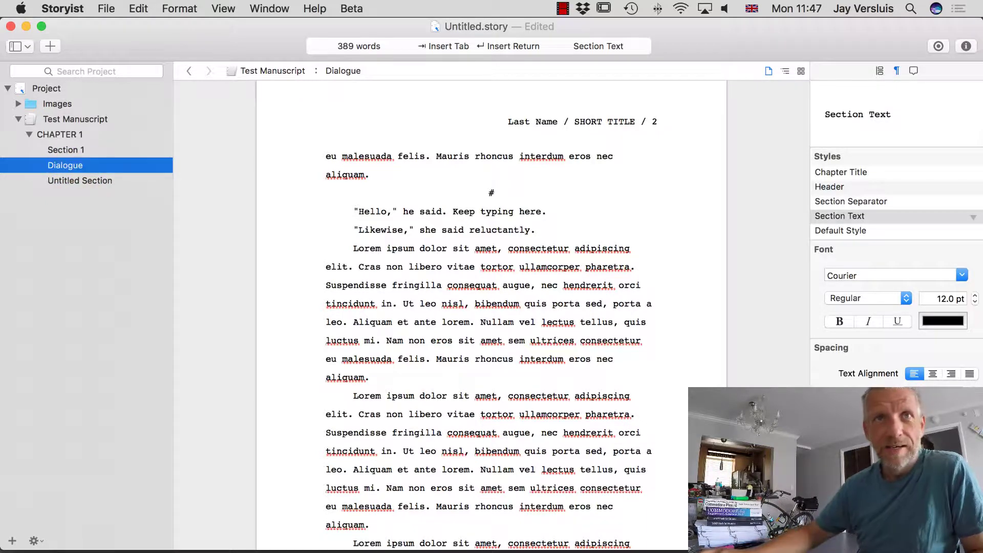
Step: Rename the remaining Untitled Section to Demo
{"action": "left_click", "coordinate": [79, 181]}
{"action": "left_click", "coordinate": [81, 180]}
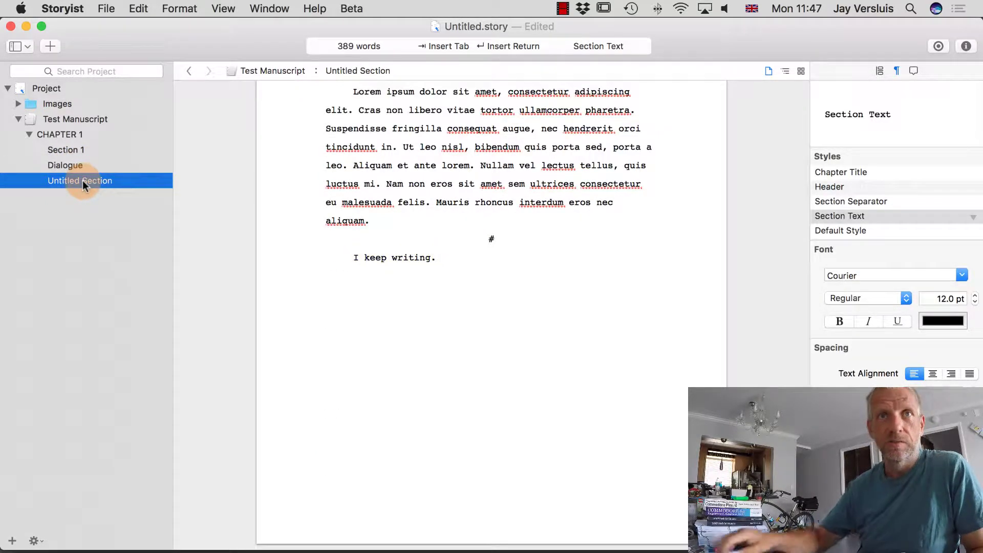
{"action": "type", "text": "Demo"}
{"action": "key", "text": "Return"}
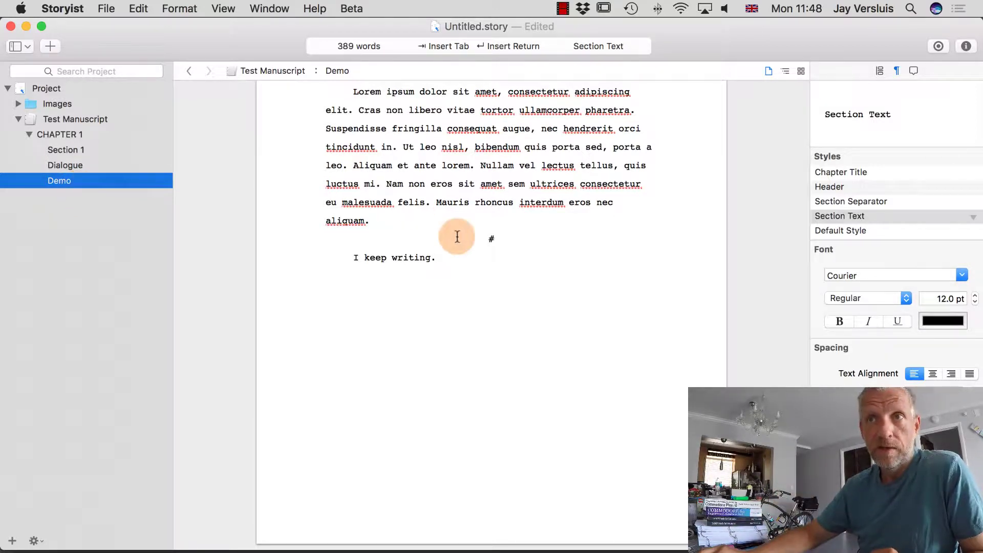
Step: Paste the copied Lorem ipsum paragraphs after 'I keep writing.', bringing the manuscript to 513 words
{"action": "left_click", "coordinate": [456, 252]}
{"action": "scroll", "coordinate": [483, 272], "scroll_direction": "up", "scroll_amount": 5}
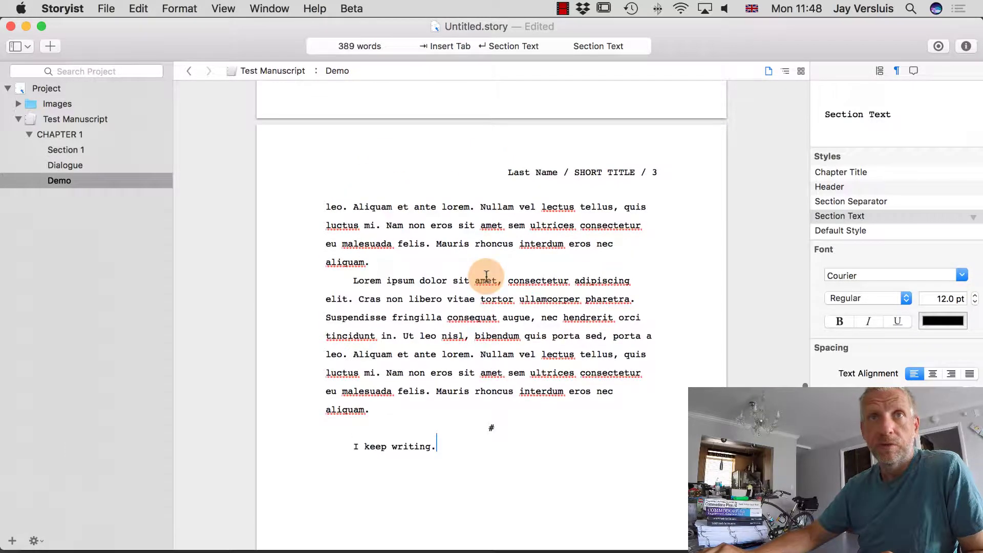
{"action": "scroll", "coordinate": [487, 276], "scroll_direction": "up", "scroll_amount": 3}
{"action": "scroll", "coordinate": [484, 275], "scroll_direction": "down", "scroll_amount": 8}
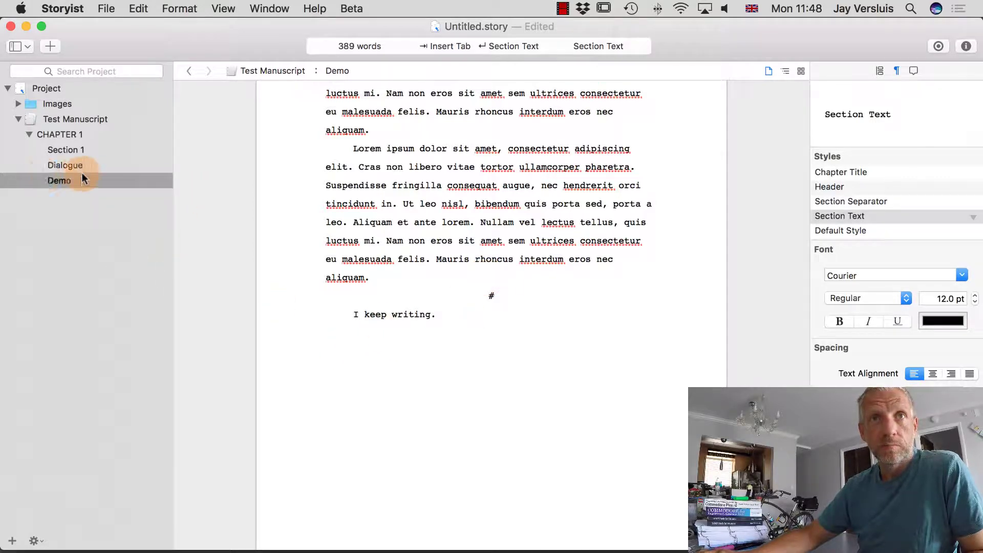
{"action": "type", "text": "Lorem ipsum dolor sit amet, consectetur adipiscing elit. Cras non libero vitae tortor ullamcorper pharetra. Suspendisse fringilla consequat augue, nec hendrerit orci tincidunt in. Ut leo nisl, bibendum quis porta sed, porta a leo. Aliquam et ante lorem. Nullam vel lectus tellus, quis luctus mi. Nam non eros sit amet sem ultrices consectetur eu malesuada felis. Mauris rhoncus interdum eros nec aliquam. Lorem ipsum dolor sit amet, consectetur adipiscing elit. Cras non libero vitae tortor ullamcorper pharetra. Suspendisse fringilla consequat augue, nec hendrerit orci tincidunt in. Ut leo nisl, bibendum quis porta sed, porta a leo. Aliquam et ante lorem. Nullam vel lectus tellus, quis luctus mi. Nam non eros sit amet sem ultrices consectetur eu malesuada felis. Mauris rhoncus interdum eros nec aliquam."}
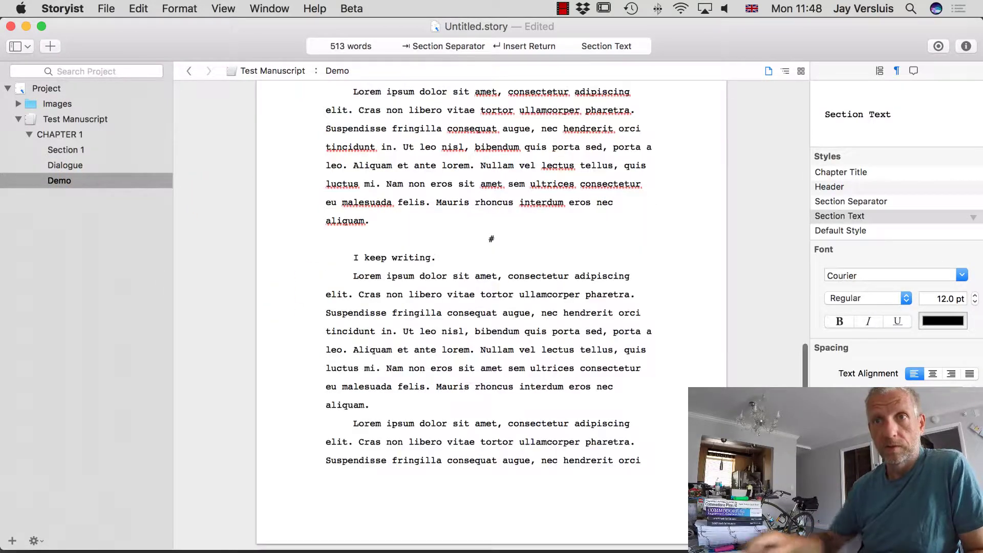
{"action": "scroll", "coordinate": [413, 267], "scroll_direction": "up", "scroll_amount": 3}
{"action": "scroll", "coordinate": [412, 267], "scroll_direction": "up", "scroll_amount": 2}
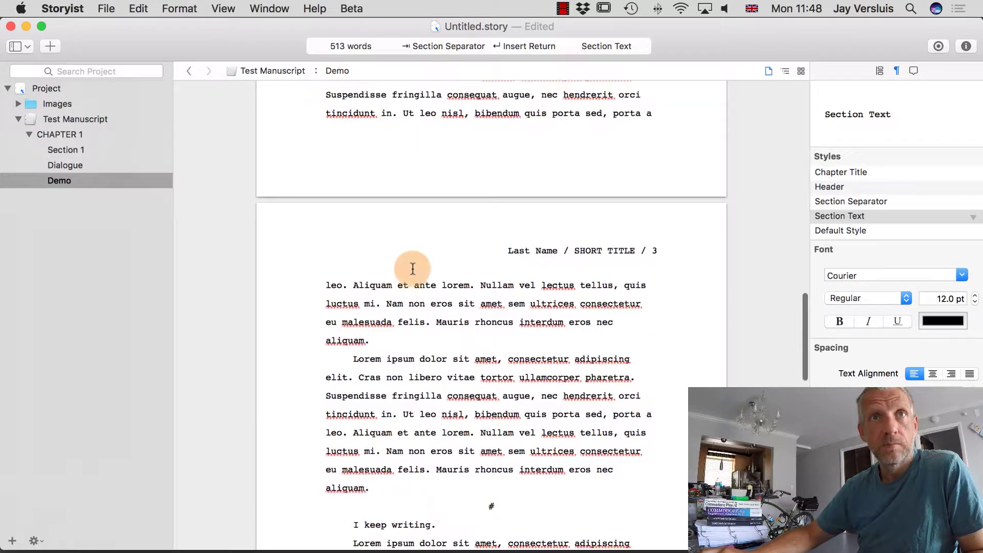
Step: Drag the Demo row in the binder up to sit between Section 1 and Dialogue
{"action": "left_click", "coordinate": [57, 180]}
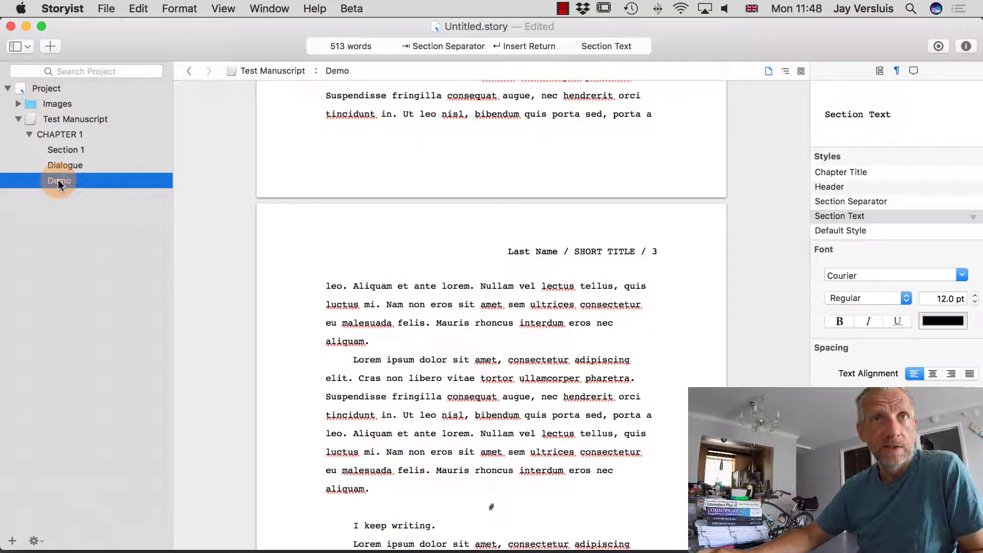
{"action": "left_click_drag", "start_coordinate": [57, 180], "coordinate": [88, 161]}
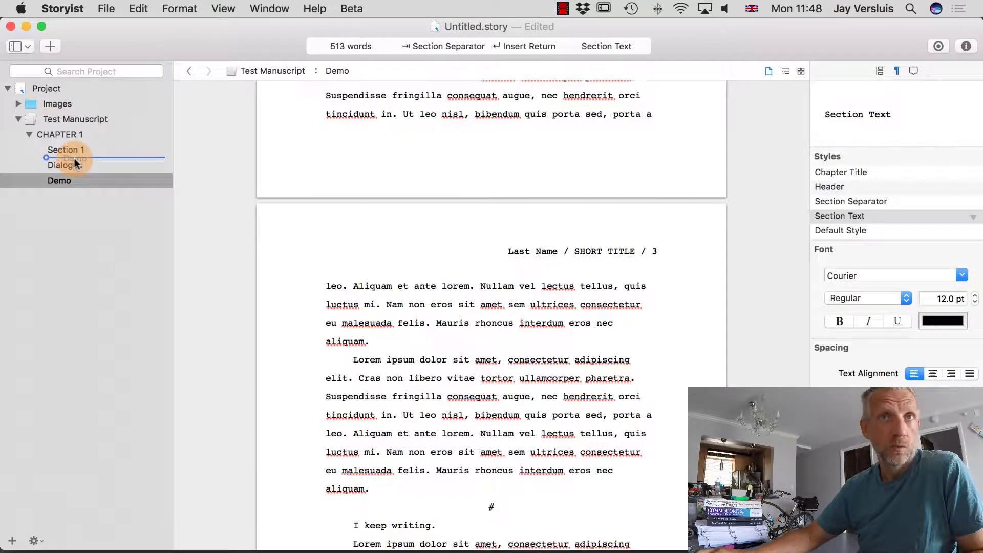
{"action": "left_click_drag", "start_coordinate": [75, 158], "coordinate": [74, 158]}
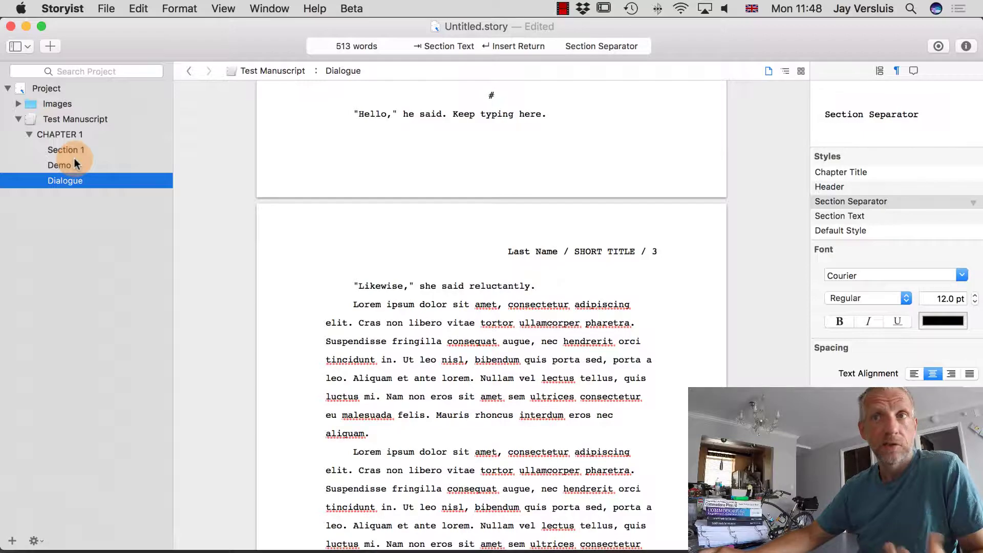
{"action": "scroll", "coordinate": [366, 307], "scroll_direction": "up", "scroll_amount": 10}
{"action": "scroll", "coordinate": [367, 307], "scroll_direction": "up", "scroll_amount": 1}
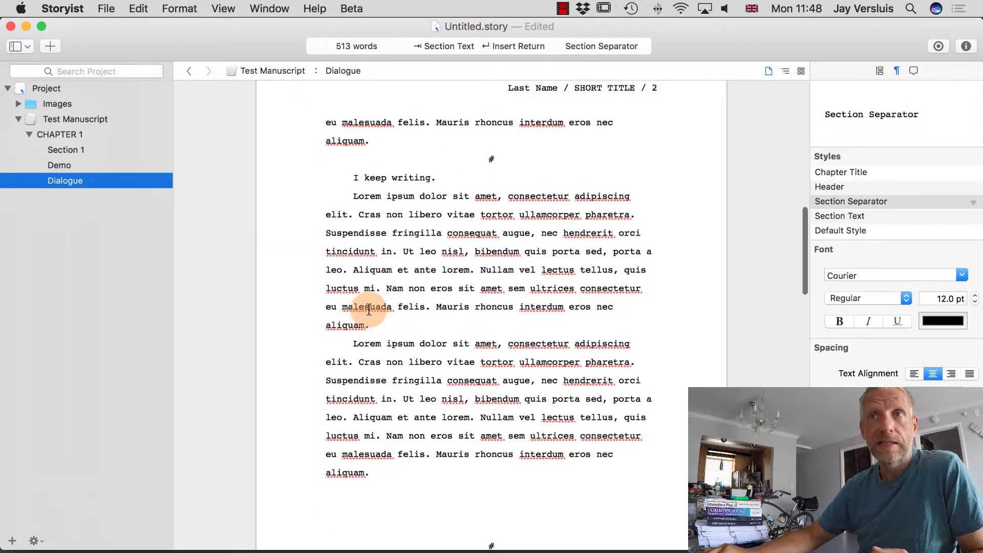
{"action": "scroll", "coordinate": [459, 247], "scroll_direction": "up", "scroll_amount": 2}
{"action": "scroll", "coordinate": [459, 247], "scroll_direction": "up", "scroll_amount": 15}
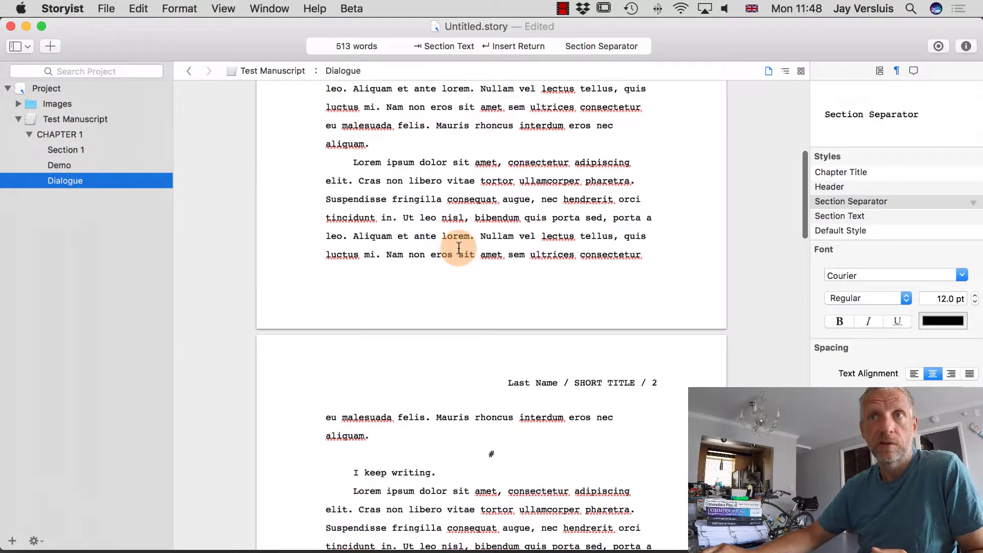
{"action": "scroll", "coordinate": [459, 247], "scroll_direction": "down", "scroll_amount": 10}
{"action": "scroll", "coordinate": [459, 248], "scroll_direction": "down", "scroll_amount": 5}
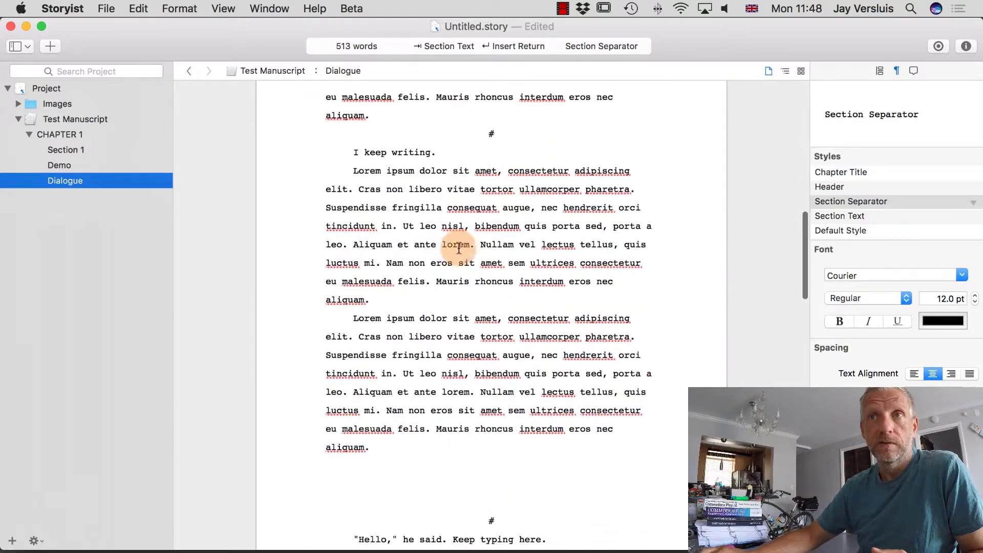
{"action": "left_click", "coordinate": [349, 138]}
{"action": "left_click_drag", "start_coordinate": [348, 139], "coordinate": [439, 137]}
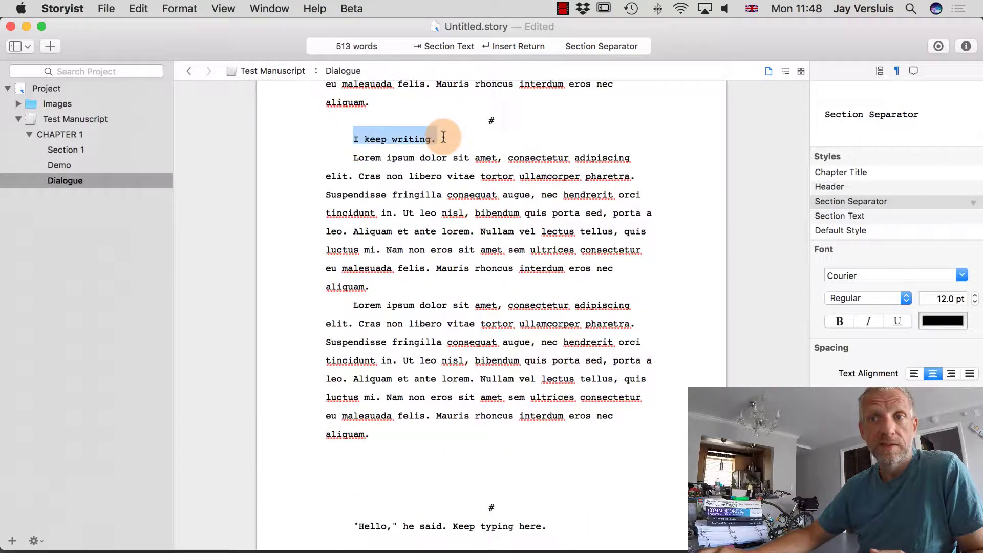
{"action": "scroll", "coordinate": [468, 305], "scroll_direction": "down", "scroll_amount": 10}
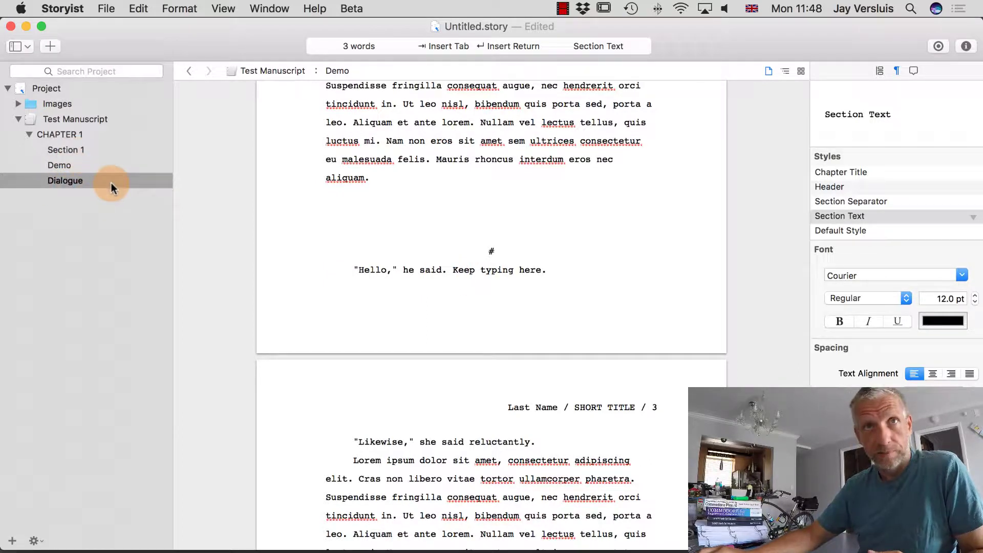
{"action": "scroll", "coordinate": [420, 303], "scroll_direction": "down", "scroll_amount": 5}
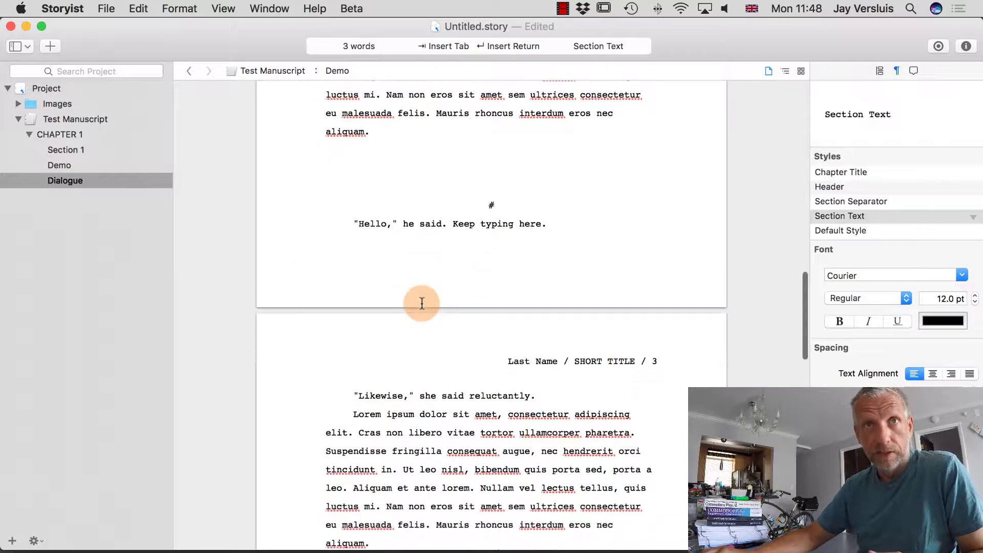
{"action": "scroll", "coordinate": [422, 303], "scroll_direction": "down", "scroll_amount": 8}
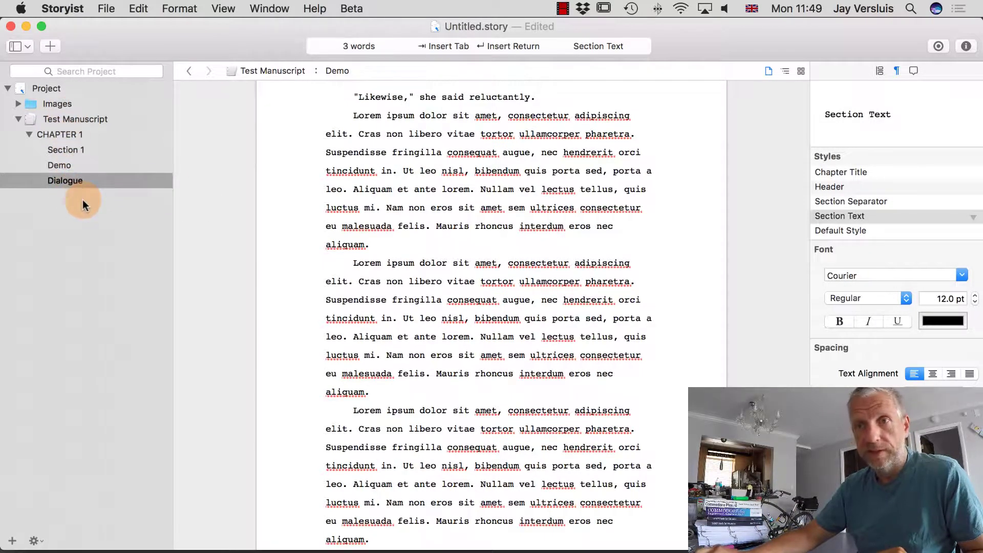
Step: Start a new body-text paragraph after the # separator line
{"action": "scroll", "coordinate": [494, 286], "scroll_direction": "down", "scroll_amount": 10}
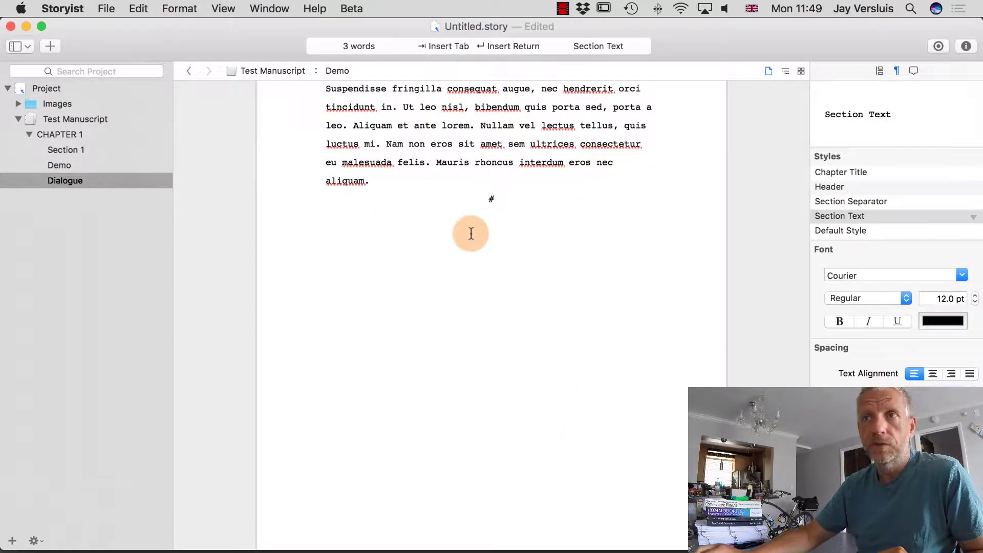
{"action": "left_click", "coordinate": [471, 234]}
{"action": "key", "text": "Return"}
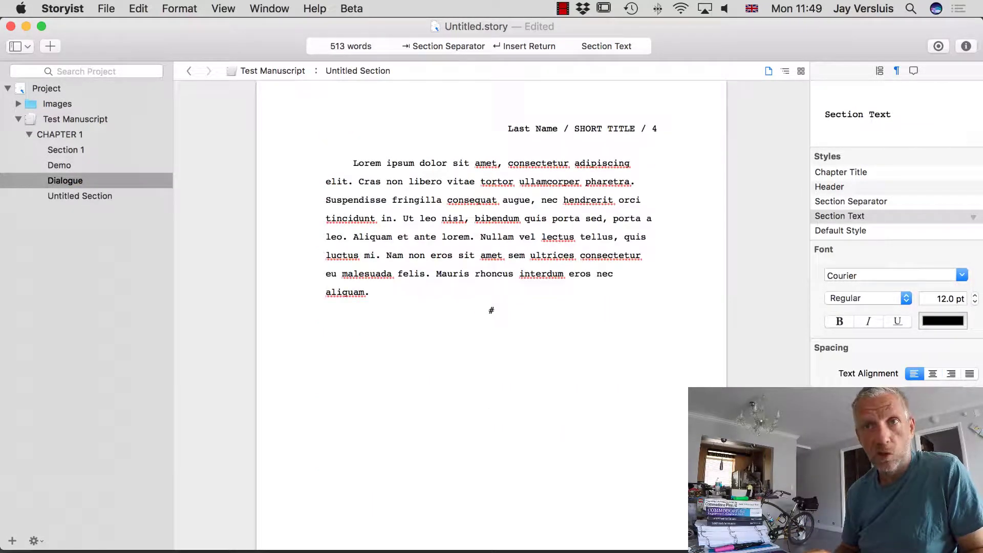
{"action": "key", "text": "Tab"}
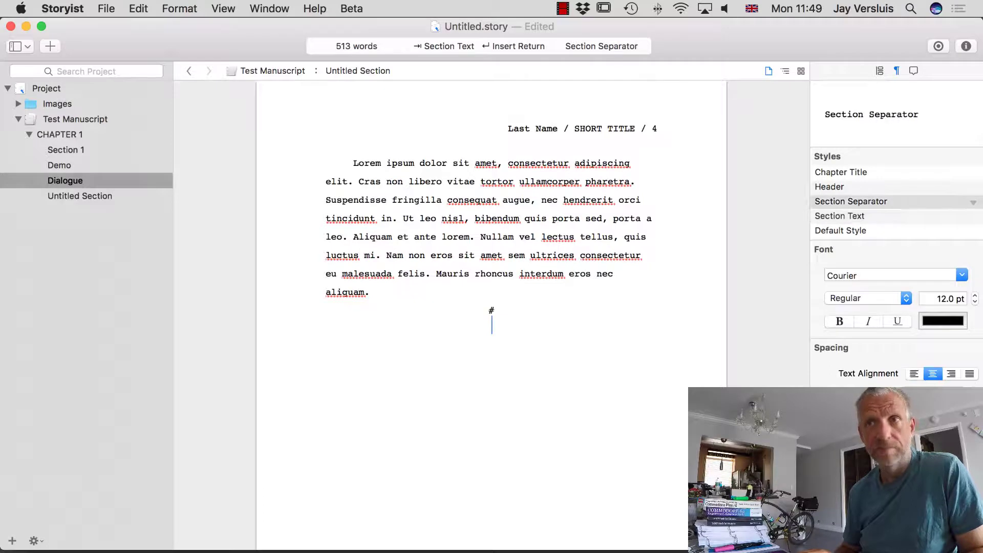
{"action": "key", "text": "Tab"}
{"action": "key", "text": "Tab"}
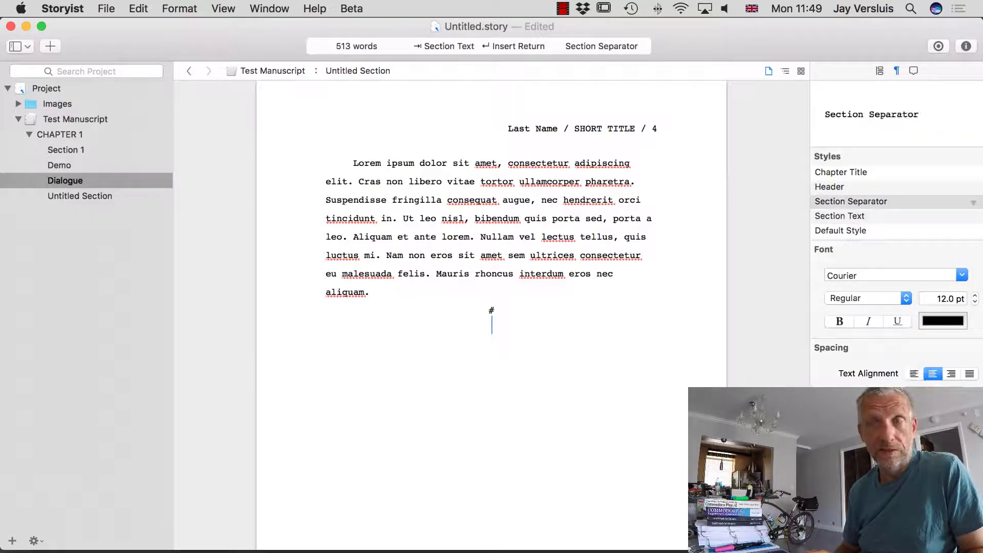
{"action": "key", "text": "Tab"}
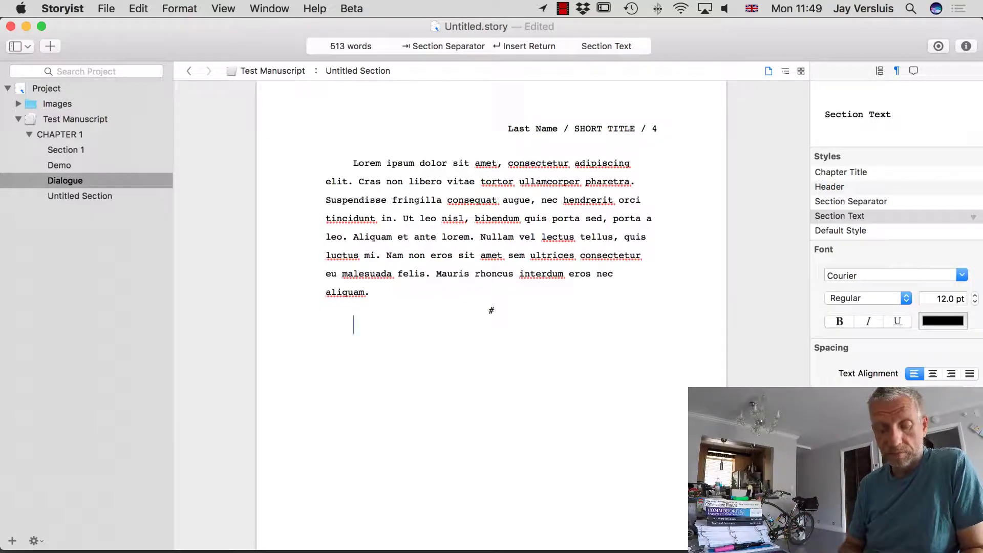
Step: Type 'chapter 2' and two sentences ending 'And eventually ends I guess at the same time.'
{"action": "type", "text": "c"}
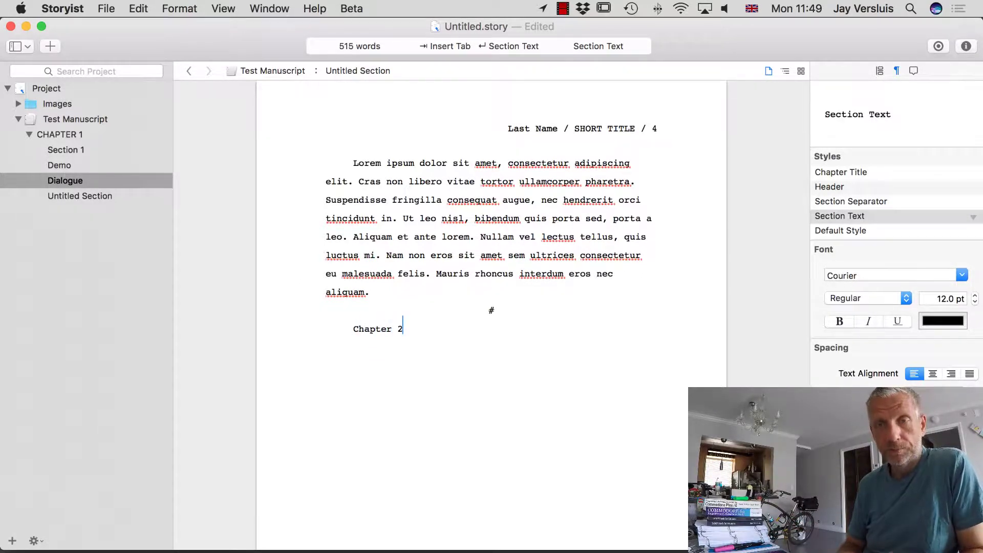
{"action": "type", "text": "hapter 2"}
{"action": "key", "text": "Return"}
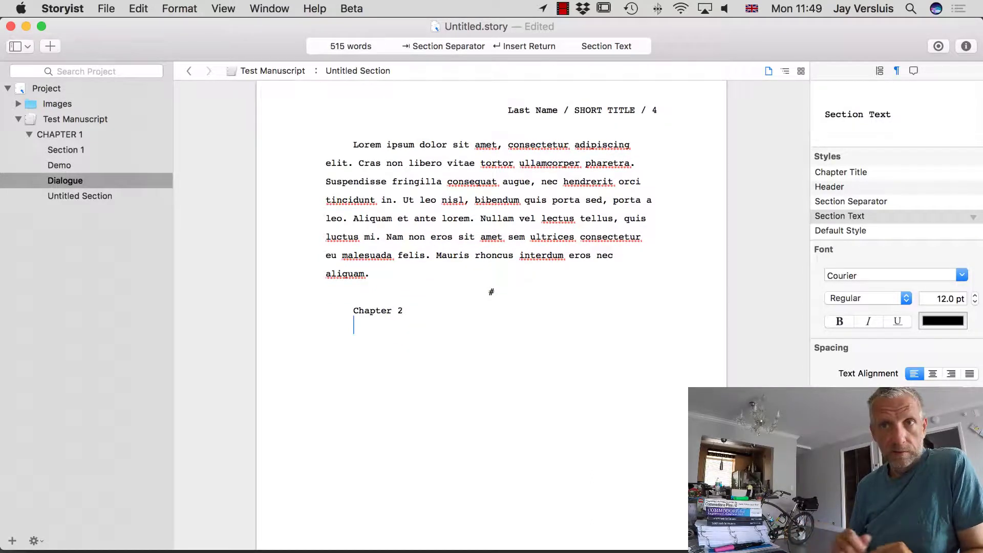
{"action": "type", "text": "This is where chapter 2 begins."}
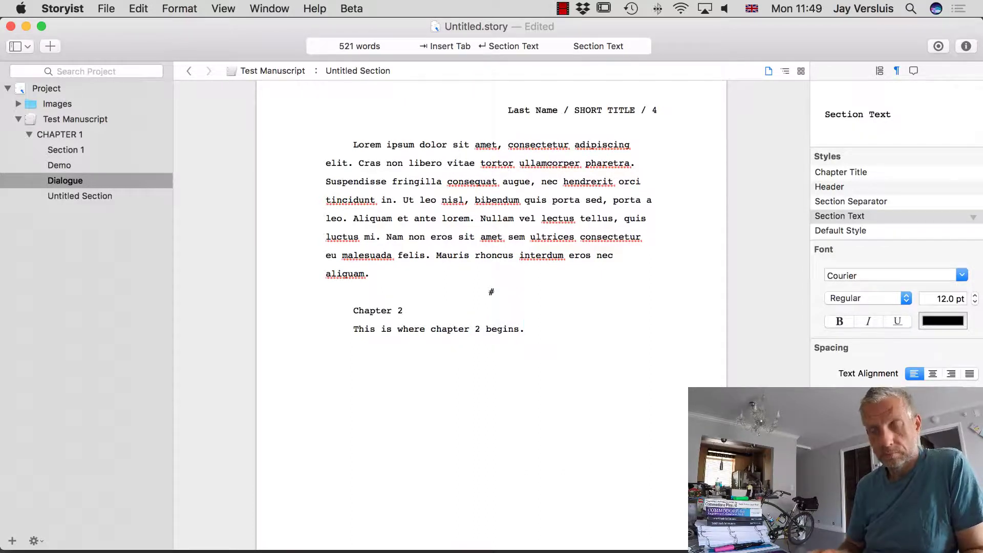
{"action": "key", "text": "Return"}
{"action": "type", "text": "And eventually ends I gues"}
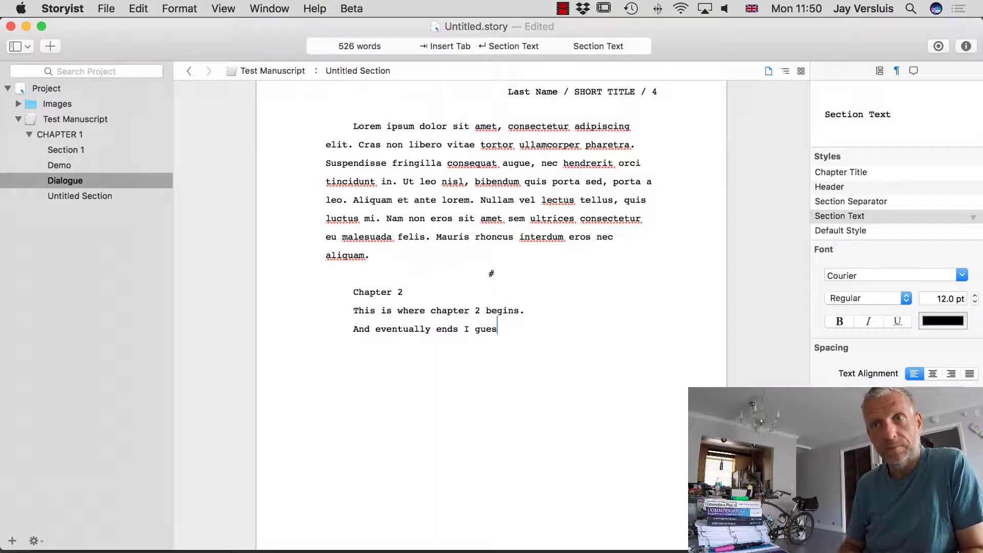
{"action": "type", "text": "ame time."}
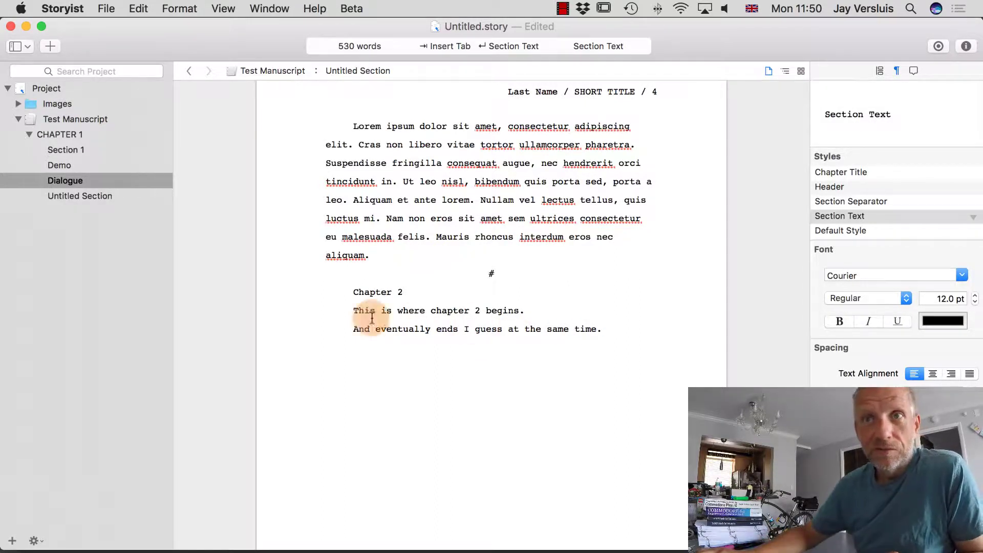
{"action": "left_click", "coordinate": [369, 290]}
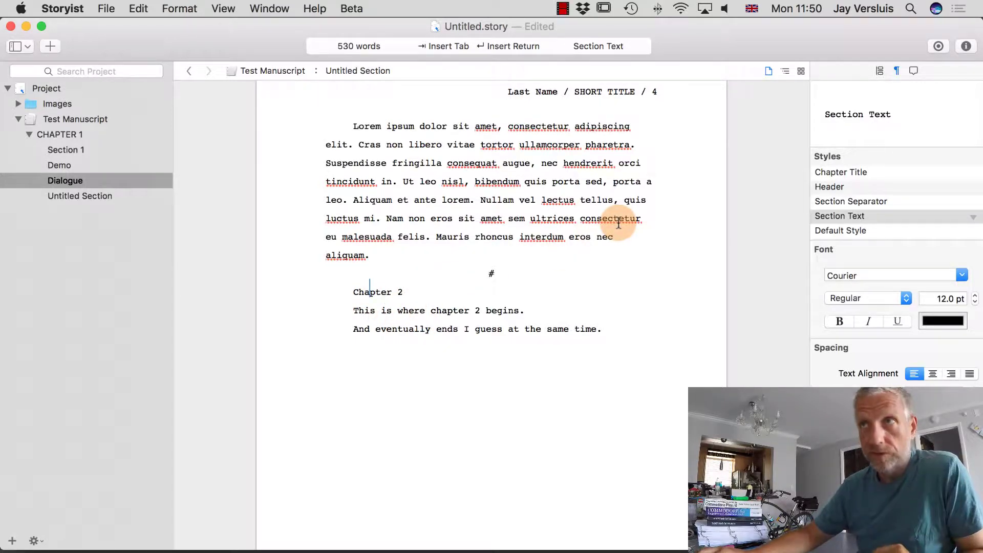
Step: Apply the Chapter Title style to the Chapter 2 line and check its new page
{"action": "left_click", "coordinate": [630, 49]}
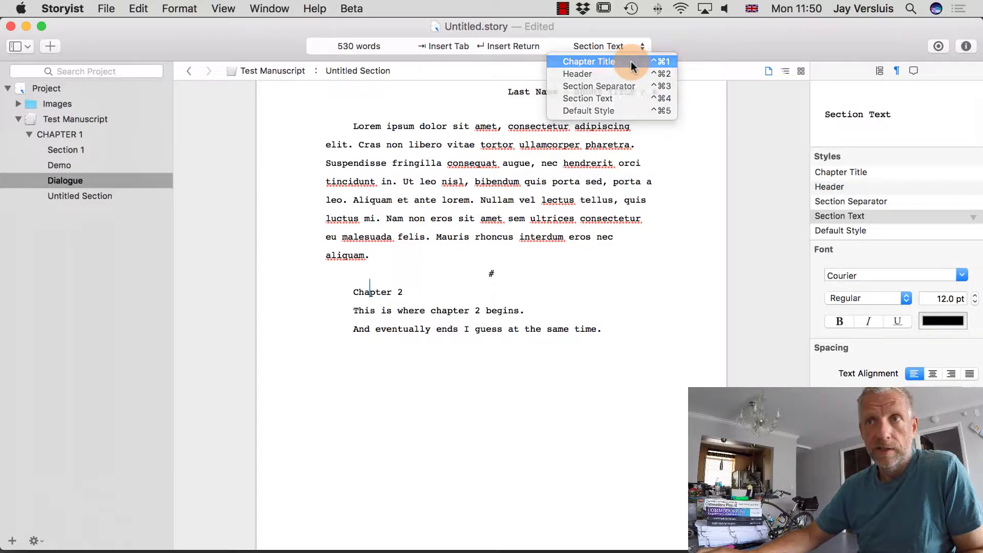
{"action": "left_click", "coordinate": [631, 60]}
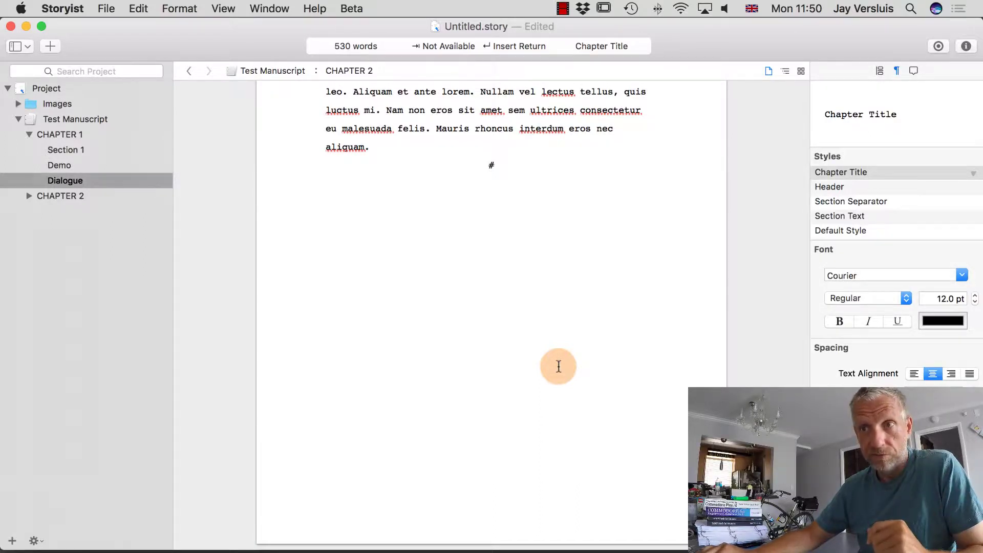
{"action": "scroll", "coordinate": [558, 366], "scroll_direction": "down", "scroll_amount": 10}
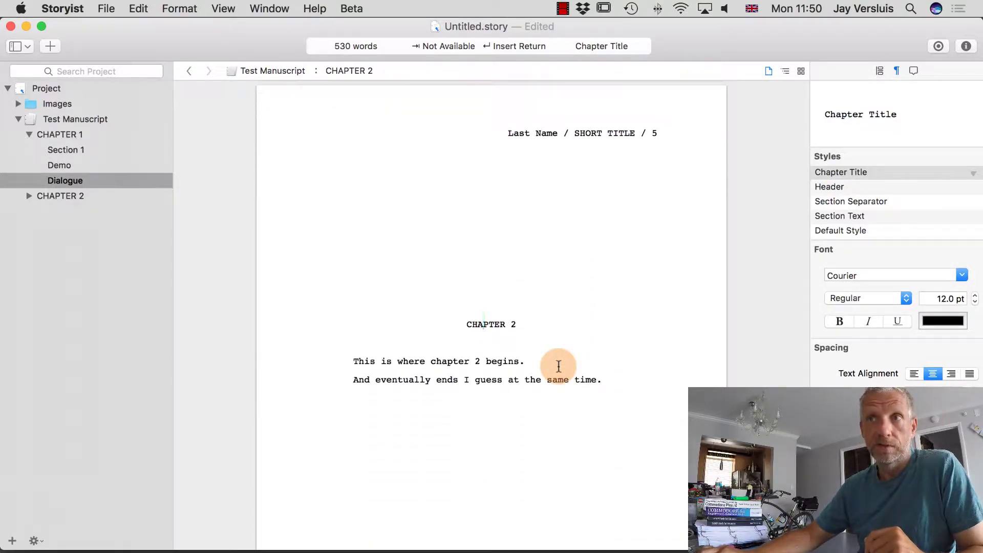
{"action": "scroll", "coordinate": [494, 323], "scroll_direction": "up", "scroll_amount": 2}
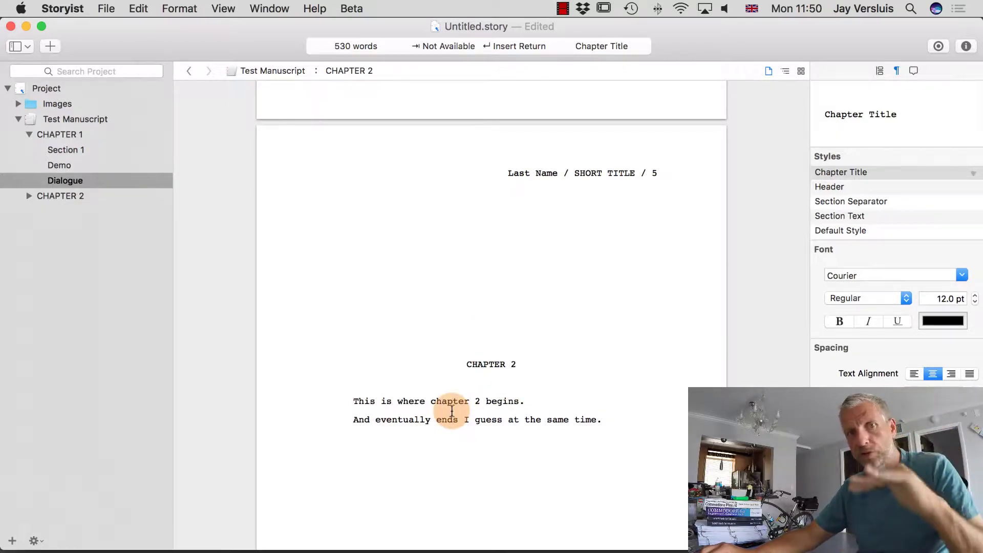
{"action": "scroll", "coordinate": [452, 411], "scroll_direction": "down", "scroll_amount": 10}
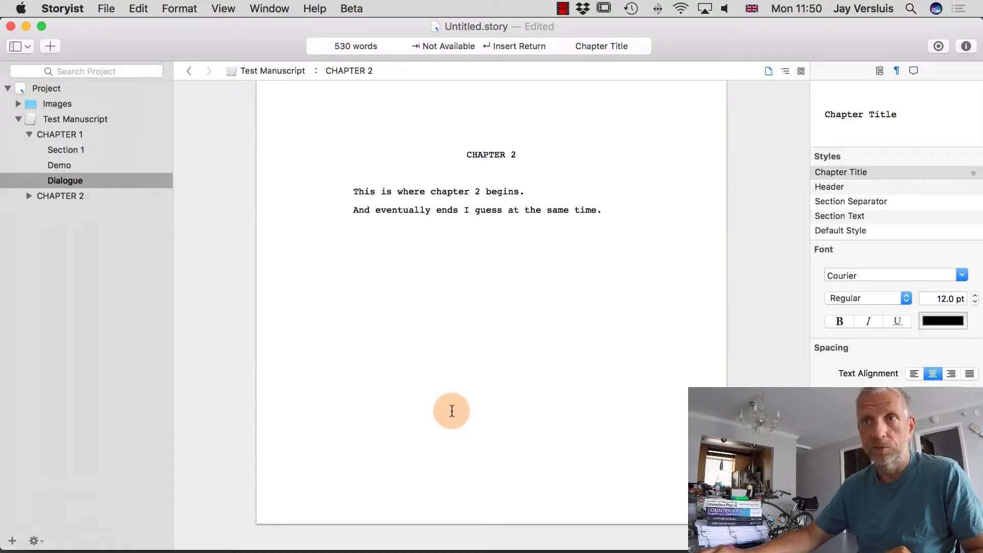
{"action": "scroll", "coordinate": [452, 410], "scroll_direction": "up", "scroll_amount": 10}
{"action": "scroll", "coordinate": [452, 410], "scroll_direction": "down", "scroll_amount": 3}
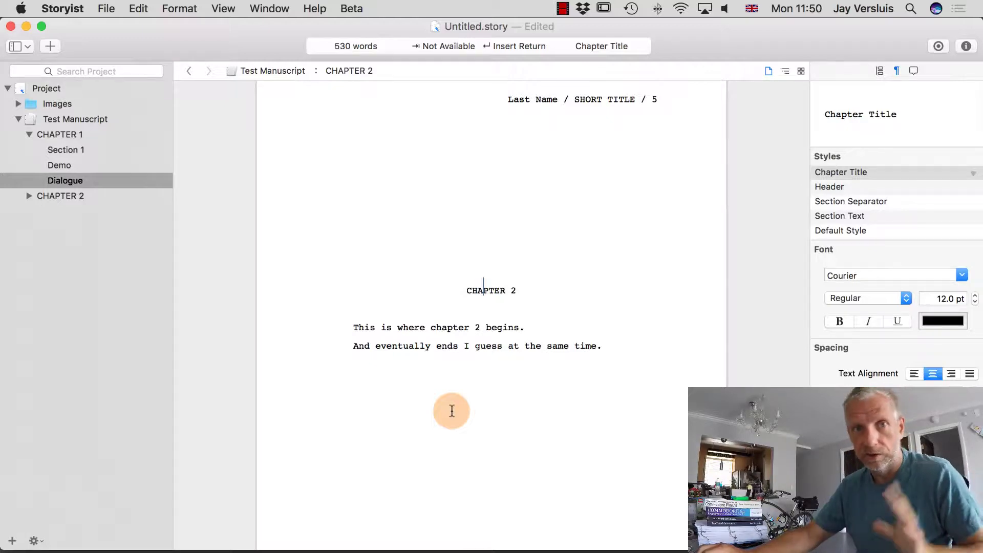
{"action": "scroll", "coordinate": [452, 411], "scroll_direction": "down", "scroll_amount": 2}
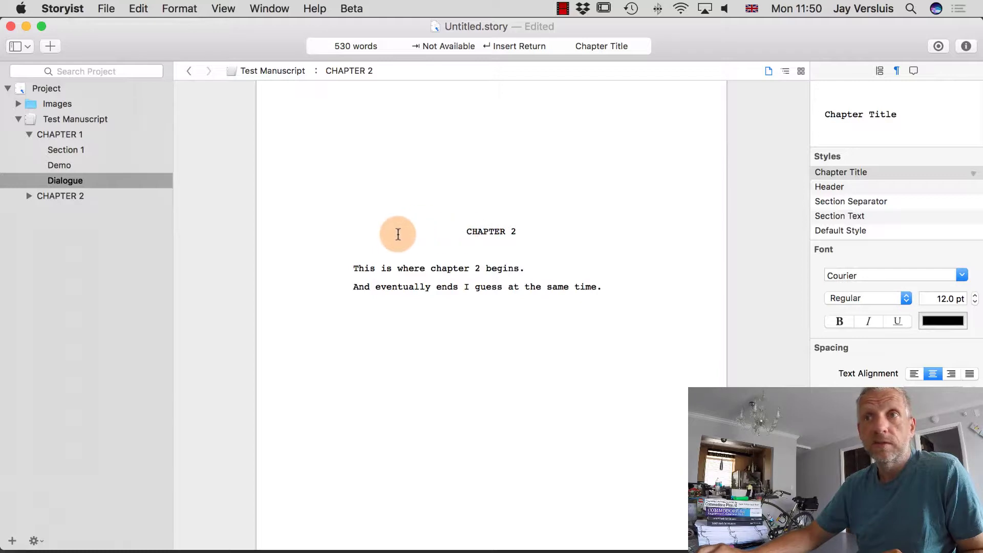
Step: Collapse CHAPTER 1 and expand CHAPTER 2 in the project outline
{"action": "double_click", "coordinate": [483, 234]}
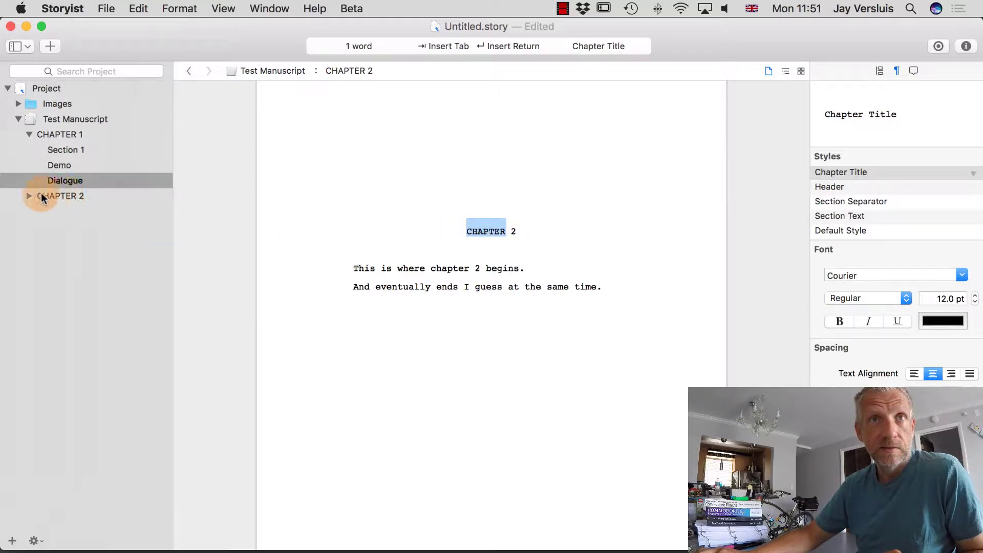
{"action": "left_click", "coordinate": [28, 134]}
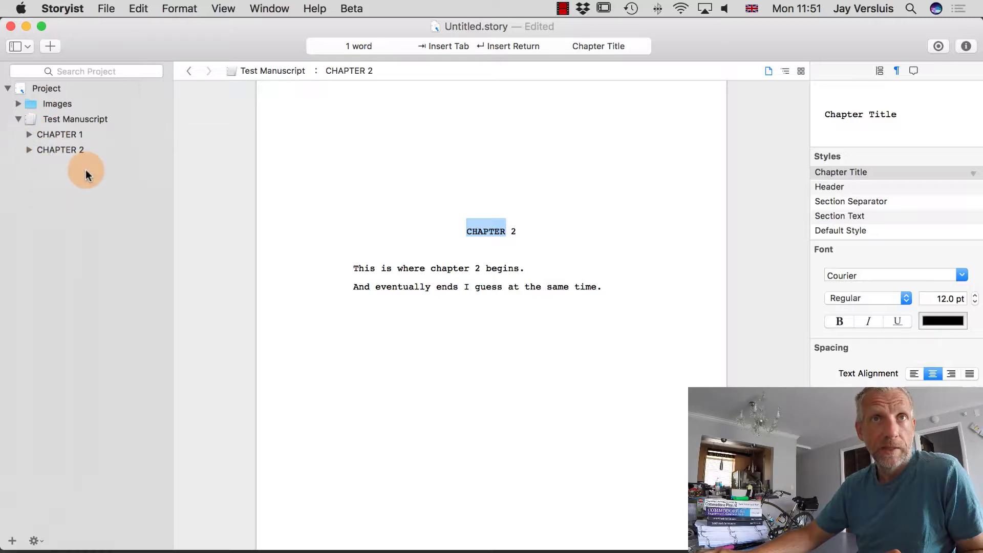
{"action": "left_click", "coordinate": [28, 149]}
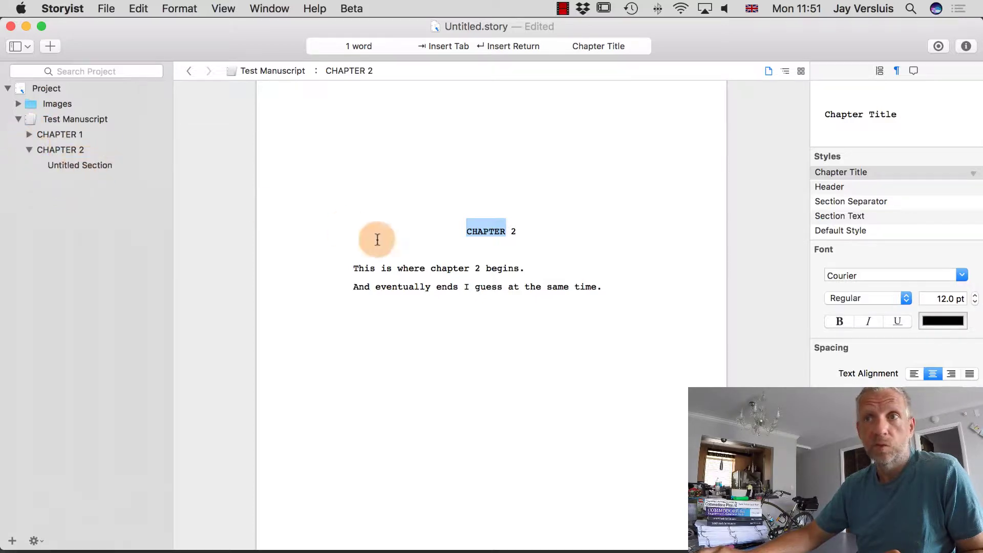
Step: After the last Chapter 2 sentence, add a # section separator and begin 'And then the typing continues.'
{"action": "left_click", "coordinate": [626, 285]}
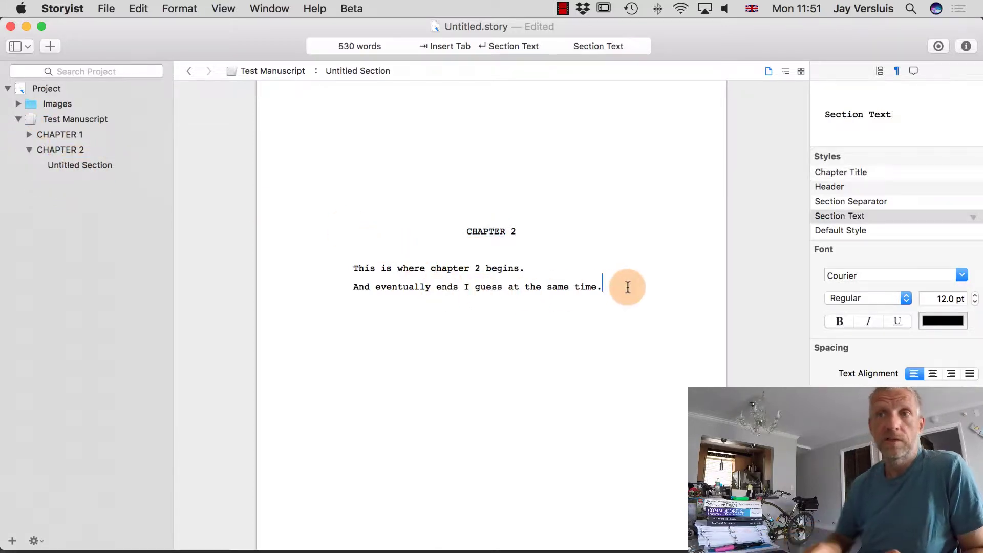
{"action": "key", "text": "Return"}
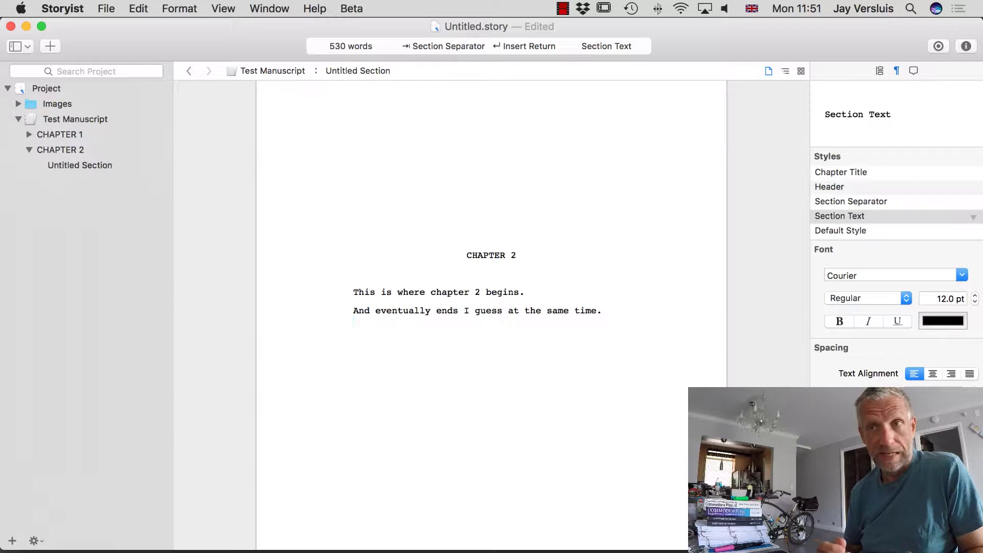
{"action": "key", "text": "Tab"}
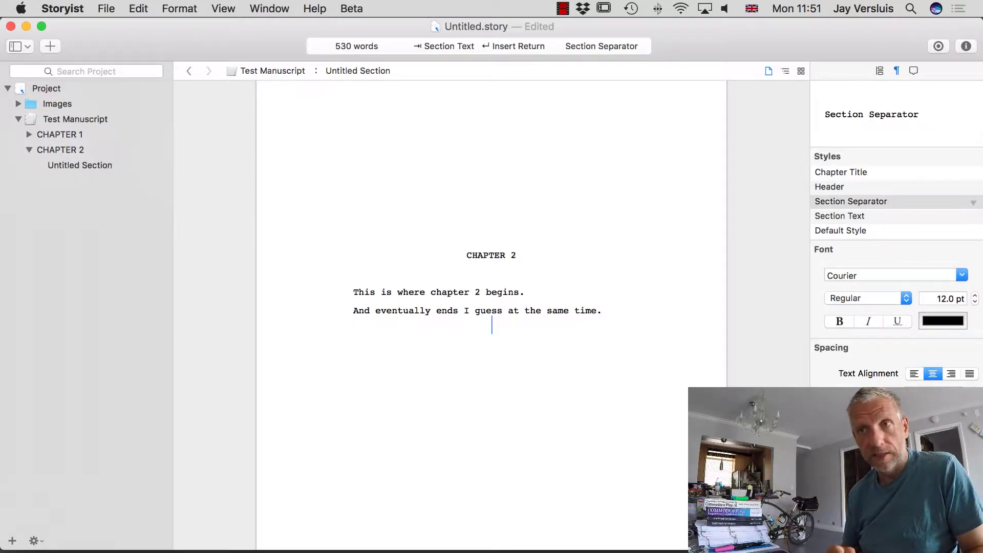
{"action": "type", "text": "#"}
{"action": "key", "text": "Return"}
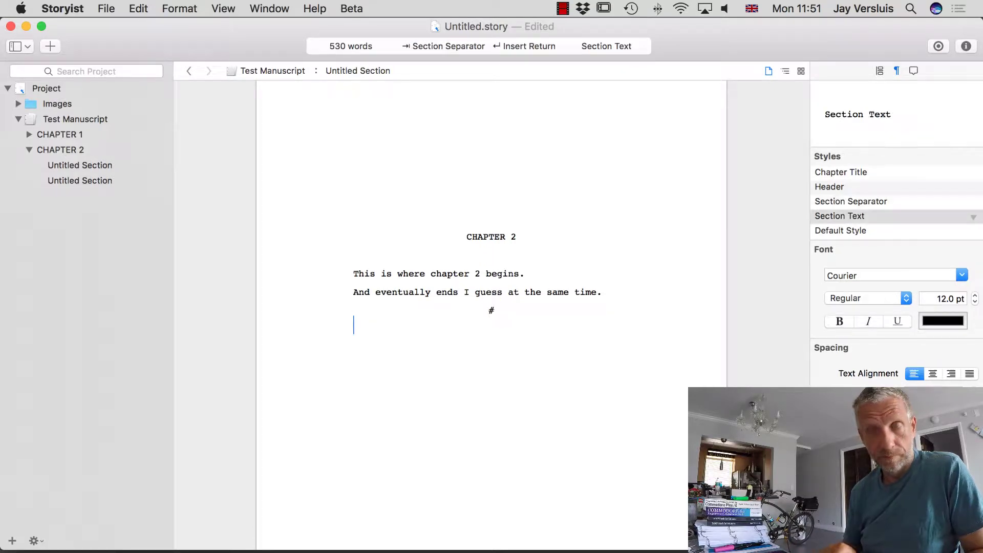
{"action": "type", "text": "And then the typing continues."}
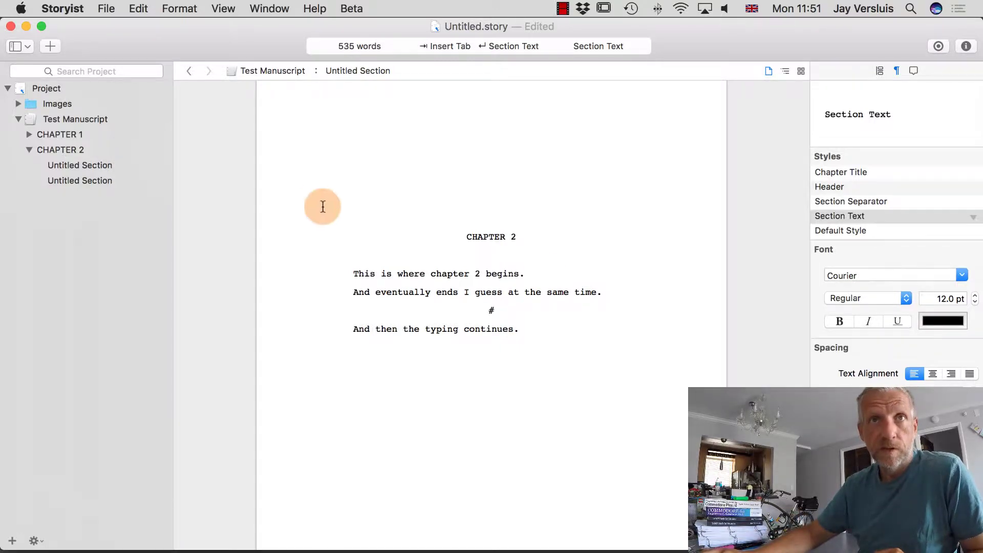
Step: Rename the first CHAPTER 2 section to 'Coffee shop scene'
{"action": "left_click", "coordinate": [89, 165]}
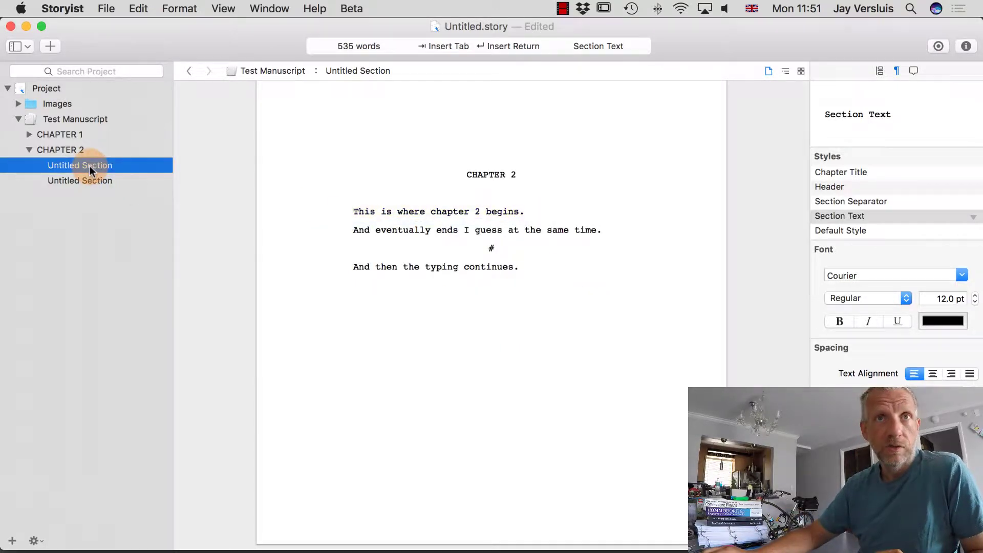
{"action": "left_click", "coordinate": [90, 166]}
{"action": "type", "text": "Coffe"}
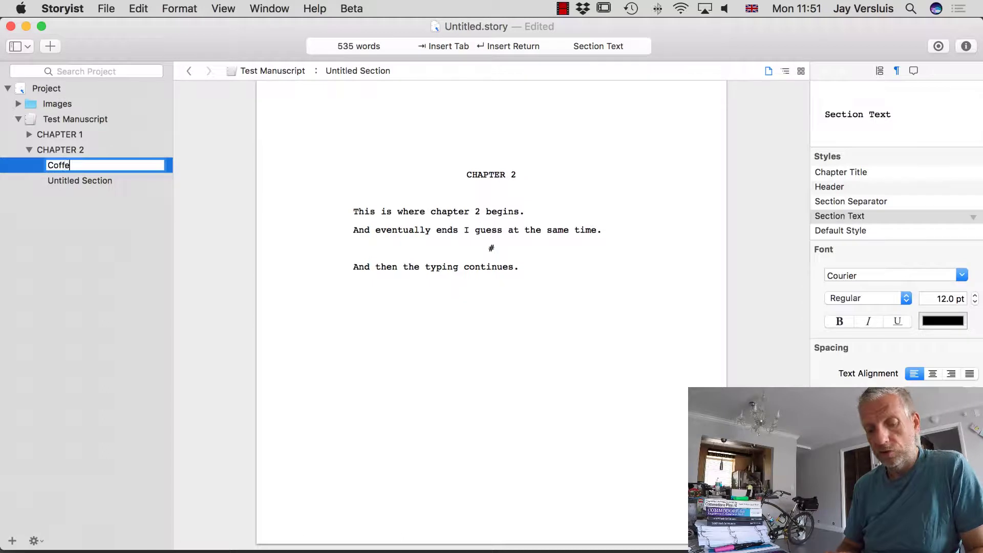
{"action": "type", "text": "e shop scene"}
{"action": "key", "text": "Return"}
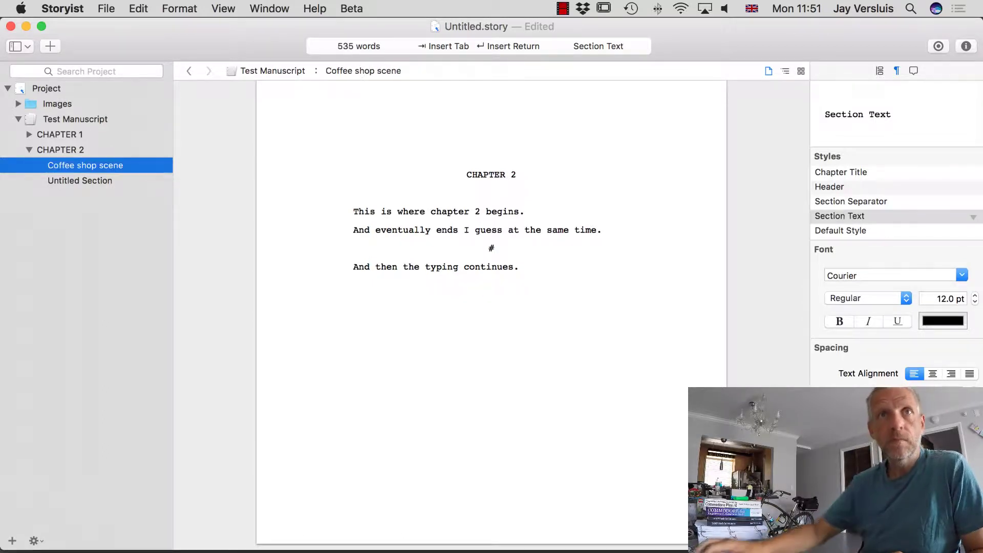
Step: Rename the second section 'Dave in the office', fixing the 'Dvae' typo
{"action": "left_click", "coordinate": [84, 181]}
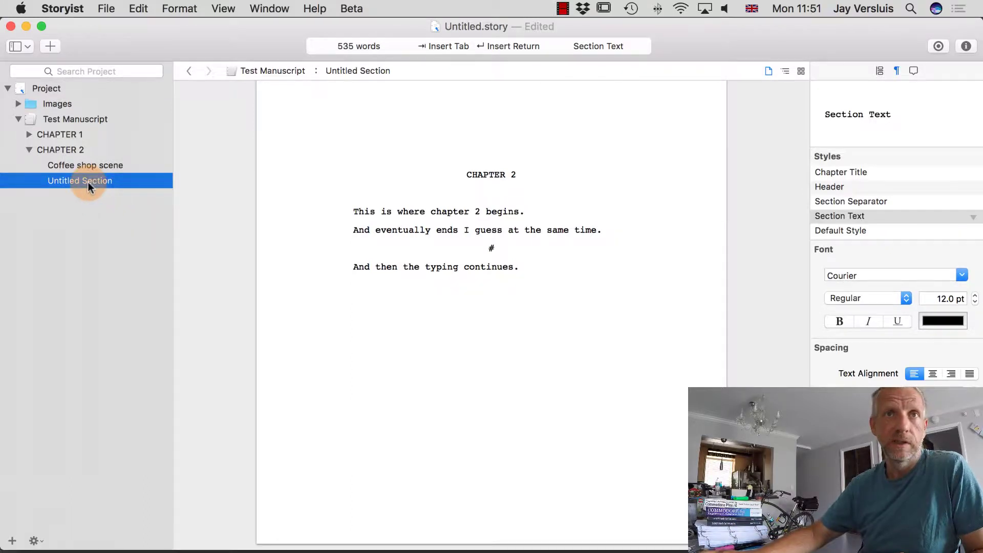
{"action": "left_click", "coordinate": [88, 182]}
{"action": "type", "text": "Dvae"}
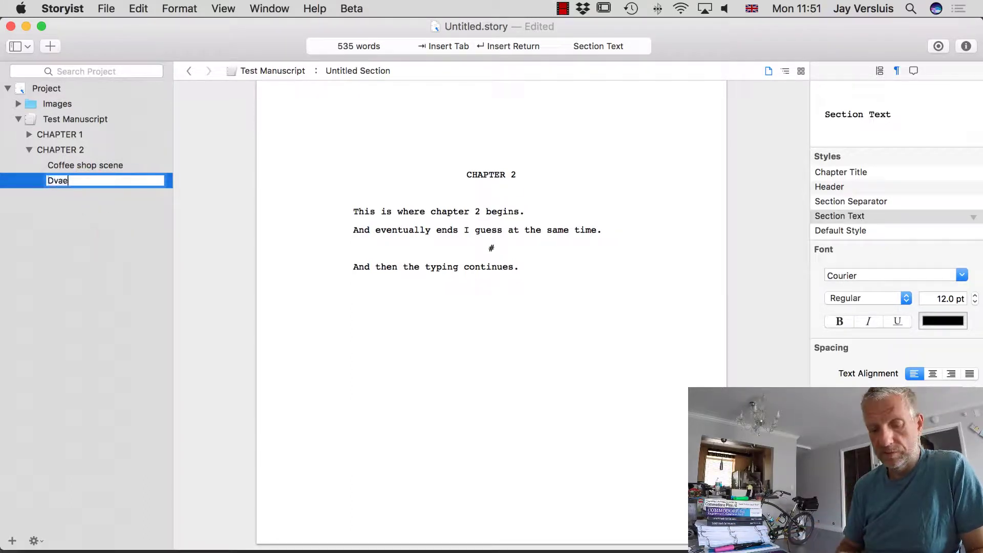
{"action": "type", "text": " in the office"}
{"action": "key", "text": "Return"}
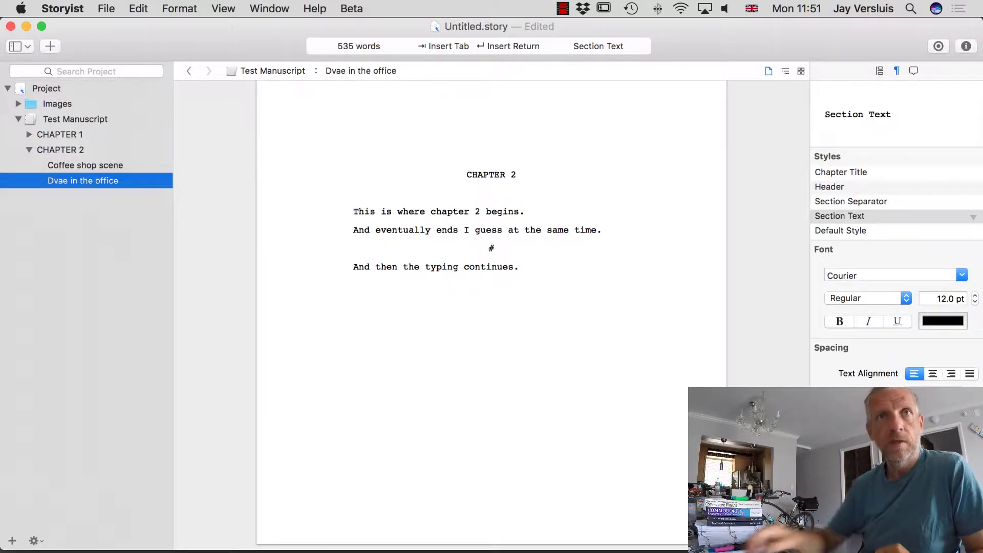
{"action": "left_click", "coordinate": [71, 179]}
{"action": "left_click", "coordinate": [57, 182]}
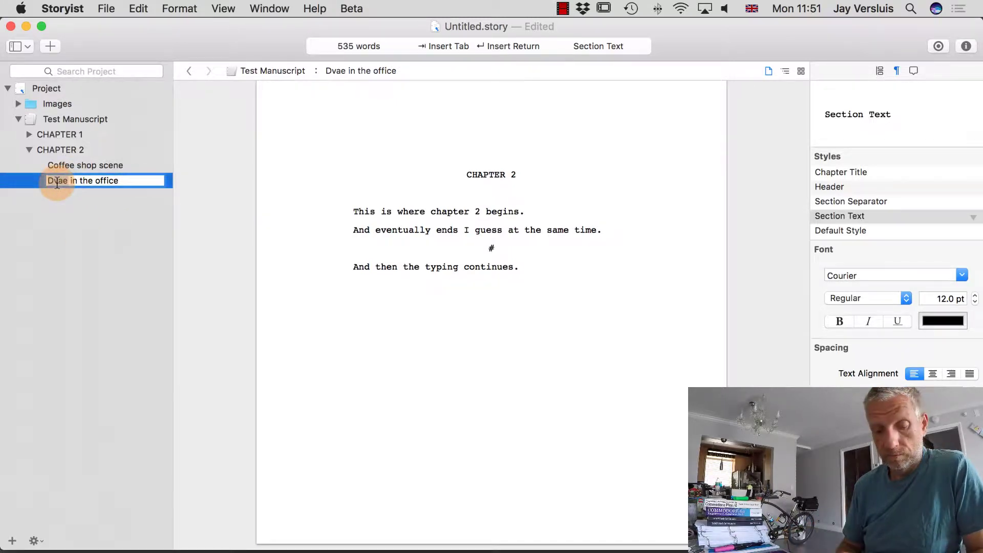
{"action": "key", "text": "BackSpace"}
{"action": "key", "text": "Right"}
{"action": "type", "text": "v"}
{"action": "key", "text": "Return"}
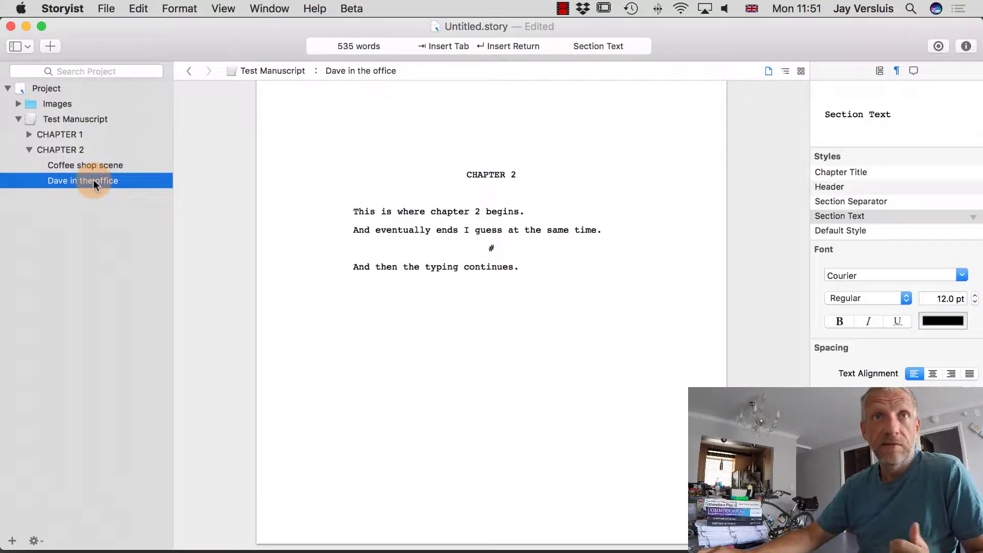
Step: Move the Demo section from CHAPTER 1 to the top of CHAPTER 2, above Coffee shop scene
{"action": "mouse_move", "coordinate": [94, 180]}
{"action": "left_mouse_down"}
{"action": "mouse_move", "coordinate": [82, 169]}
{"action": "mouse_move", "coordinate": [97, 163]}
{"action": "left_mouse_up"}
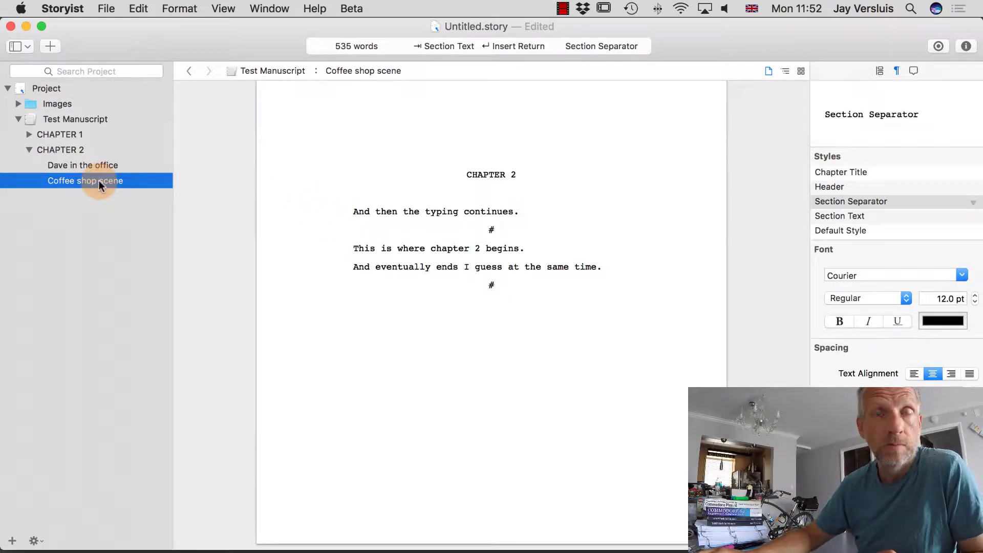
{"action": "left_click_drag", "start_coordinate": [99, 181], "coordinate": [95, 162]}
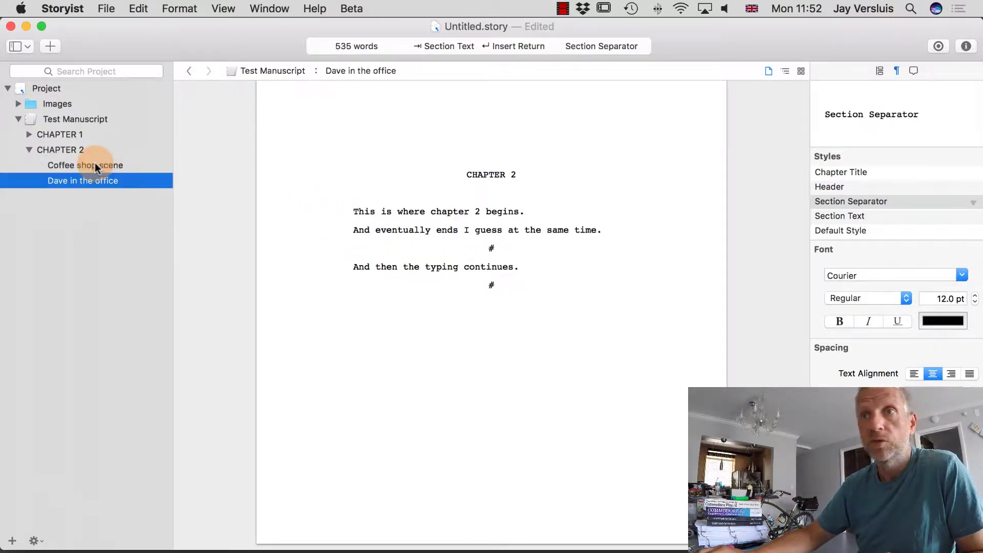
{"action": "left_click", "coordinate": [29, 134]}
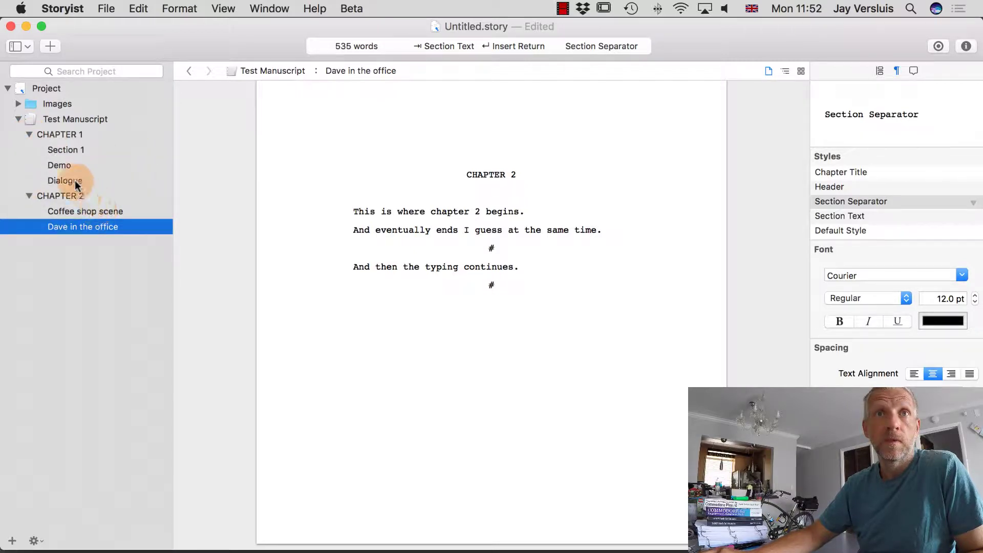
{"action": "left_click", "coordinate": [61, 165]}
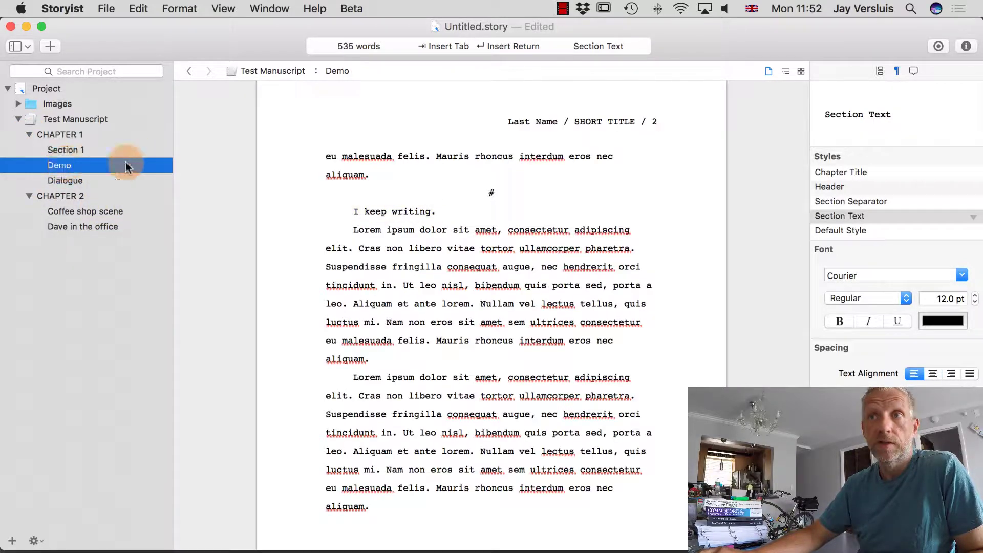
{"action": "left_click_drag", "start_coordinate": [63, 167], "coordinate": [93, 209]}
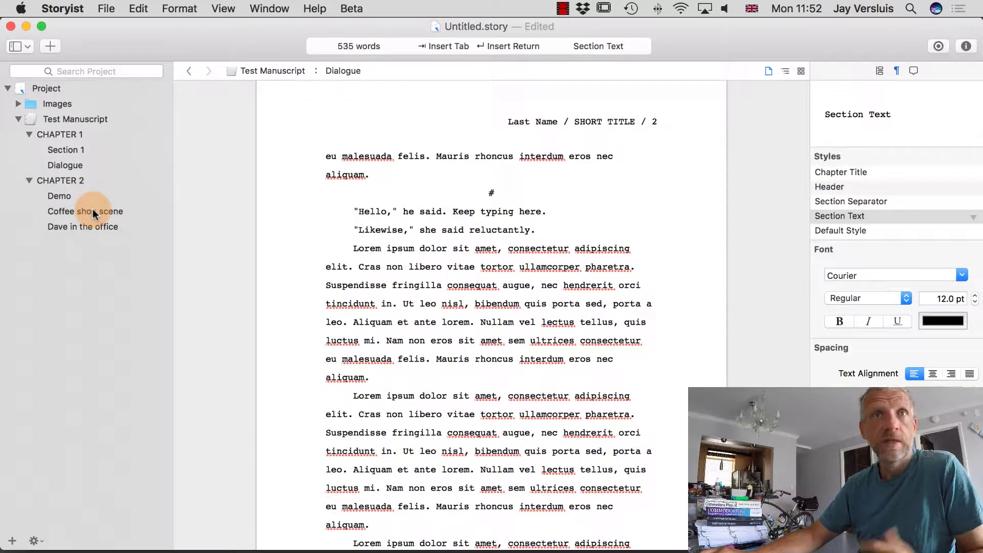
Step: View the text of Demo, Coffee shop scene and Dave in the office in turn
{"action": "left_click", "coordinate": [58, 195]}
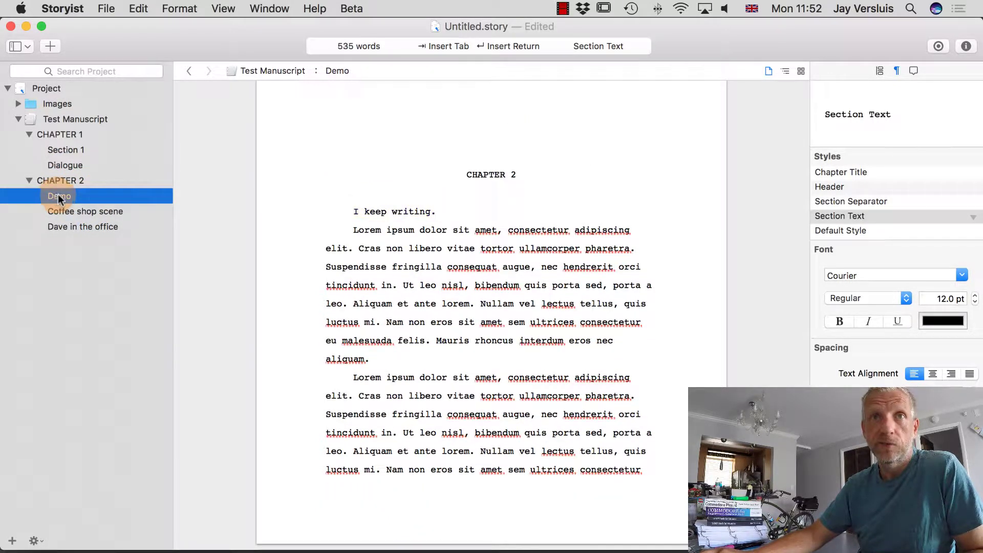
{"action": "left_click", "coordinate": [80, 212]}
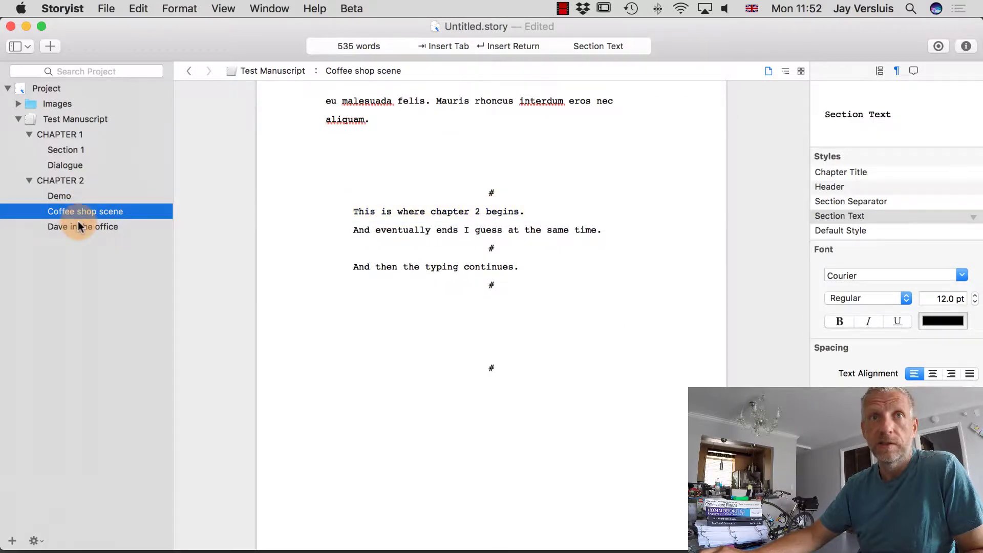
{"action": "left_click", "coordinate": [78, 226]}
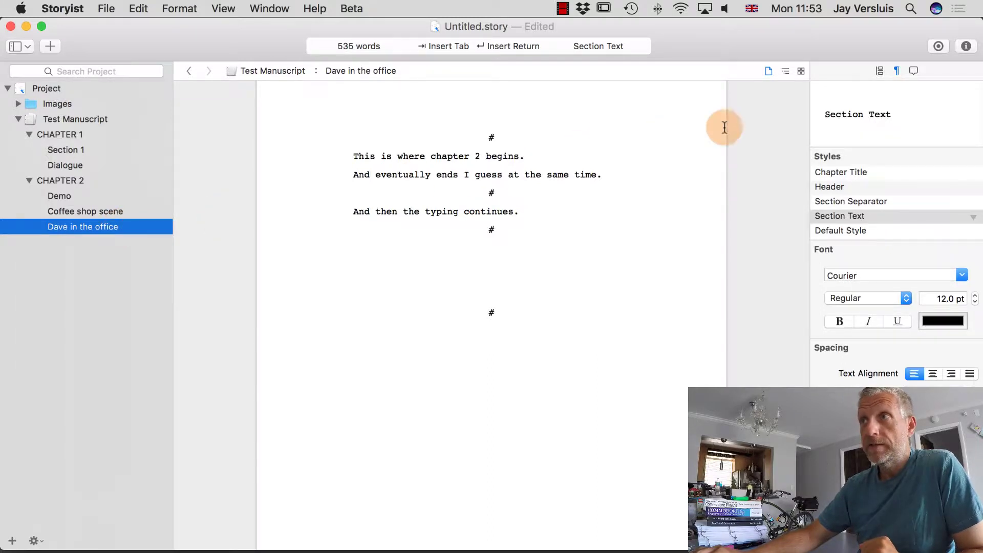
Step: Switch to Outline view and start a summary line under Dave in the office
{"action": "left_click", "coordinate": [787, 72]}
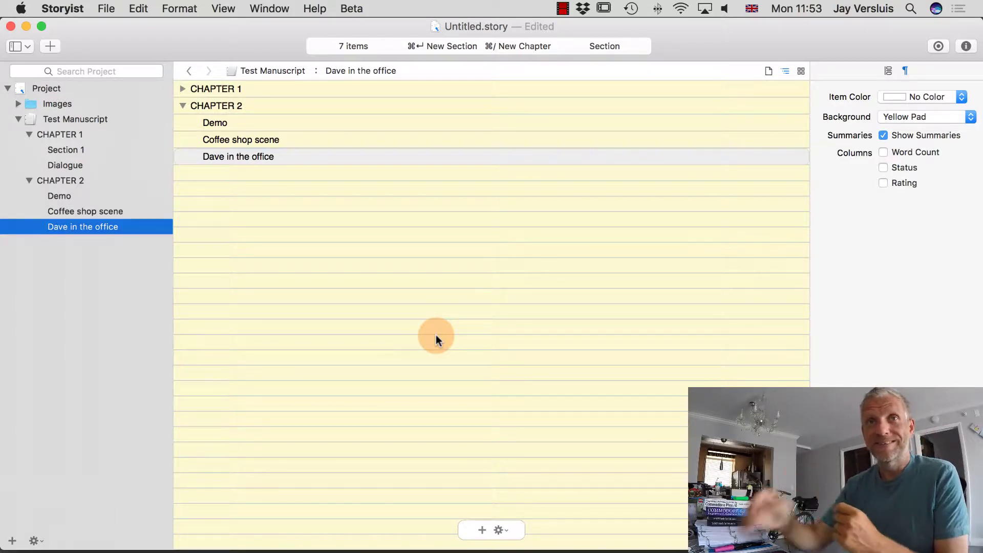
{"action": "left_click", "coordinate": [274, 153]}
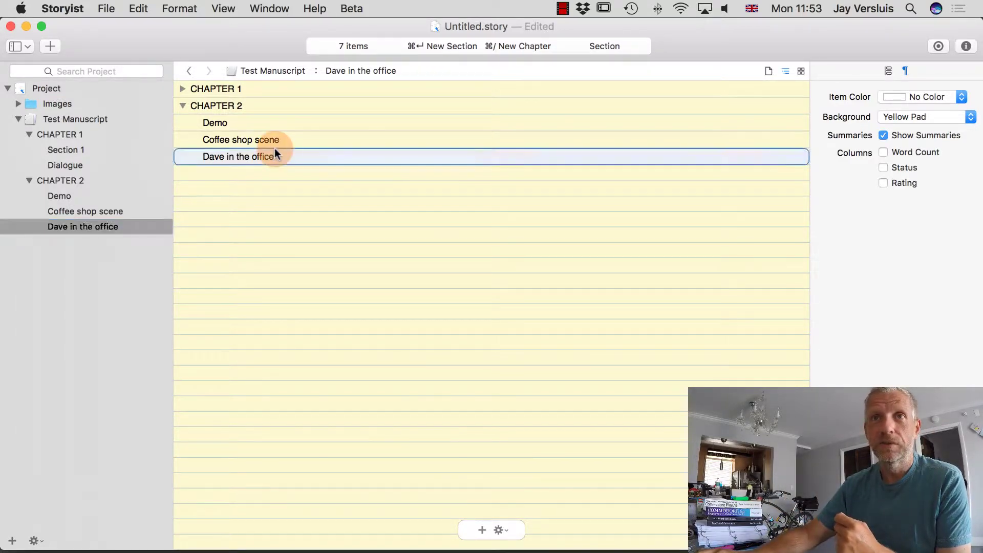
{"action": "double_click", "coordinate": [288, 152]}
{"action": "left_click", "coordinate": [289, 151]}
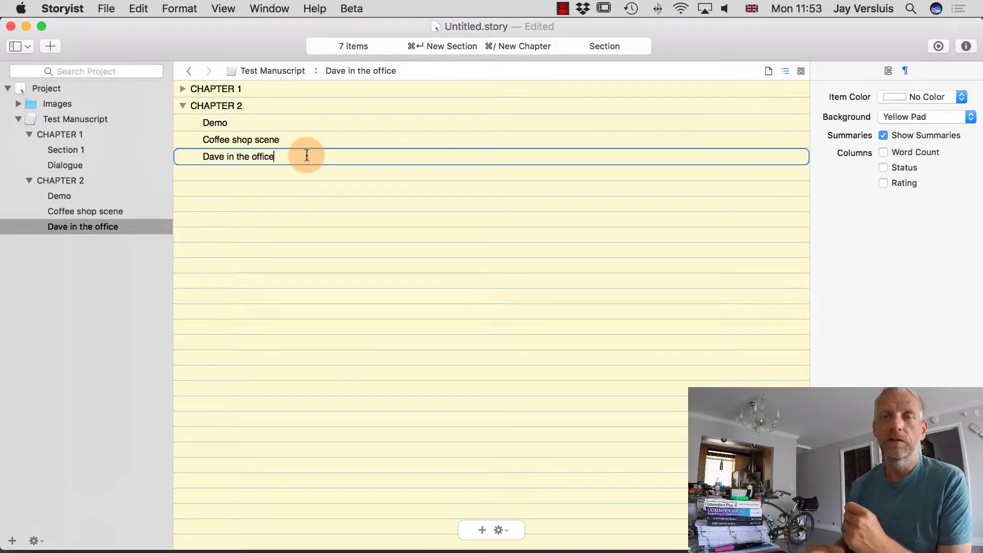
{"action": "key", "text": "Return"}
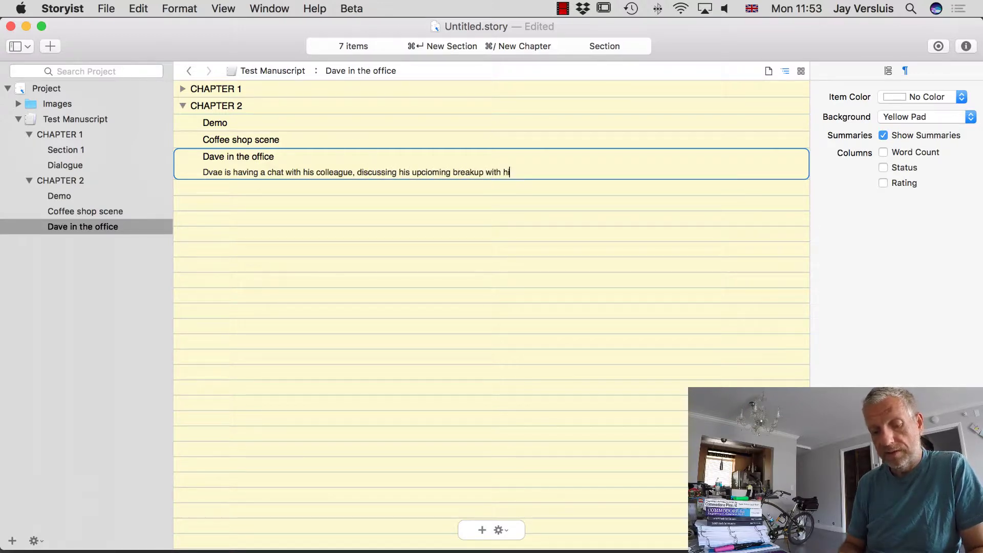
Step: Write the colleague-and-breakup summary, correcting its last word to 'girlfriend.'
{"action": "type", "text": "frirnd."}
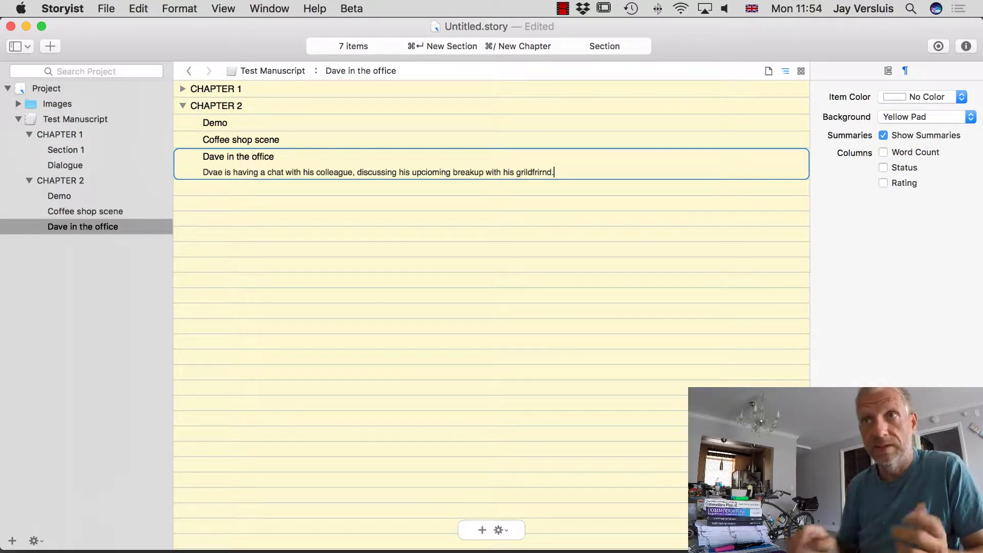
{"action": "double_click", "coordinate": [532, 173]}
{"action": "type", "text": "girl"}
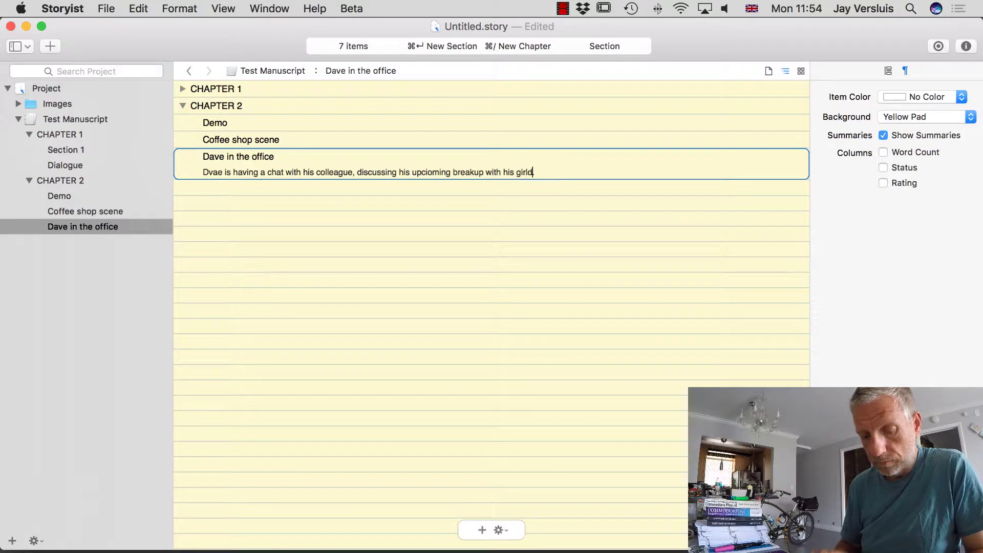
{"action": "type", "text": "friend."}
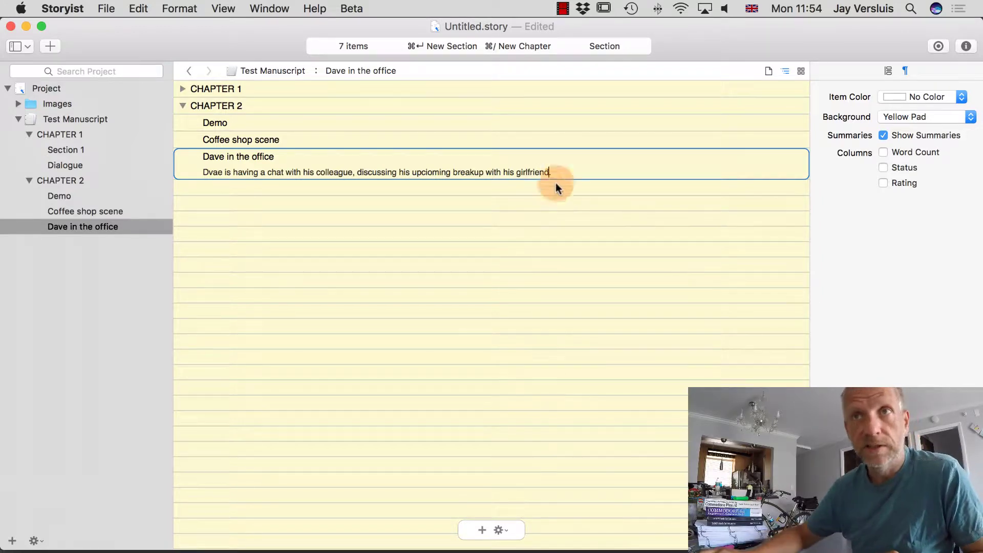
{"action": "left_click", "coordinate": [548, 204]}
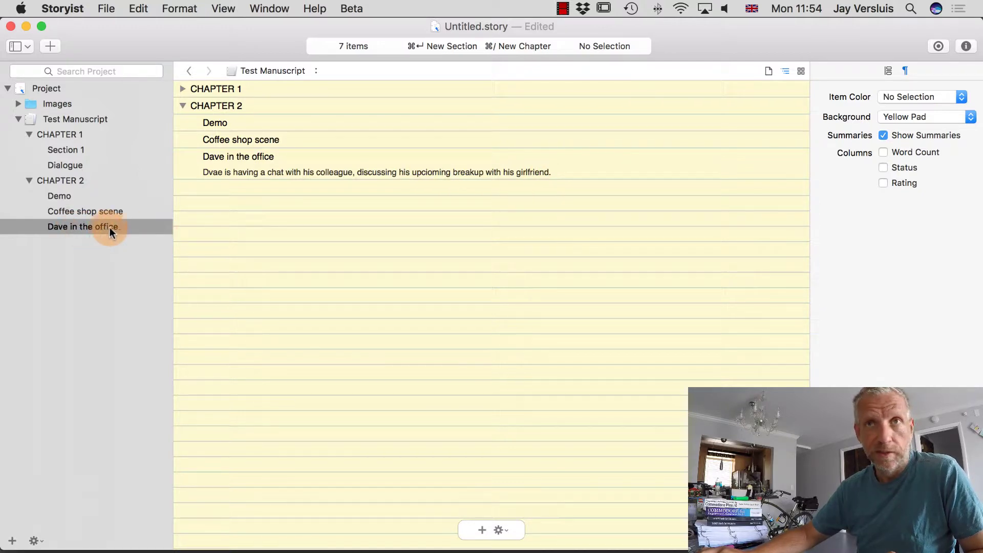
Step: Give Coffee shop scene the summary 'Dave is trying to breakup with Mary.'
{"action": "key", "text": "Up"}
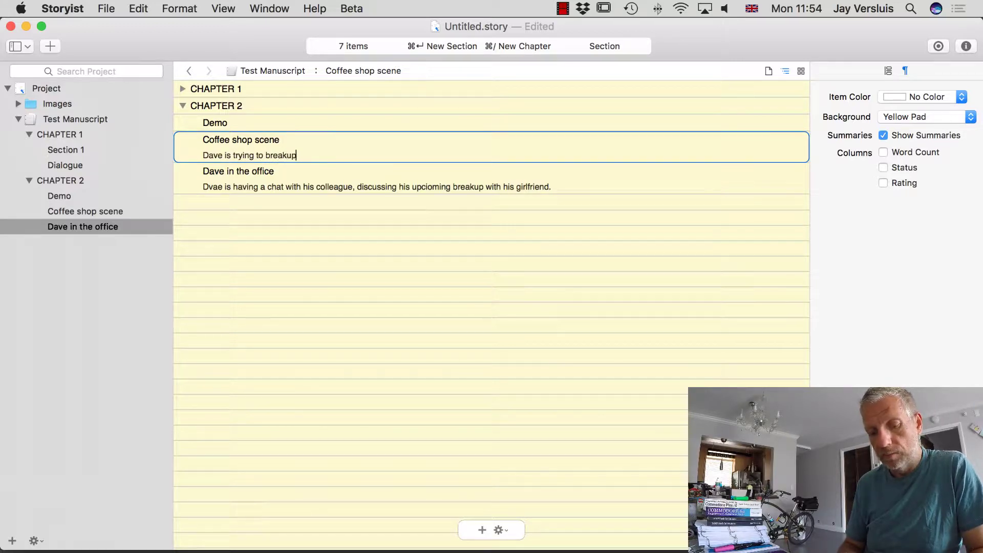
{"action": "type", "text": "Dave is trying to breakup with Mary."}
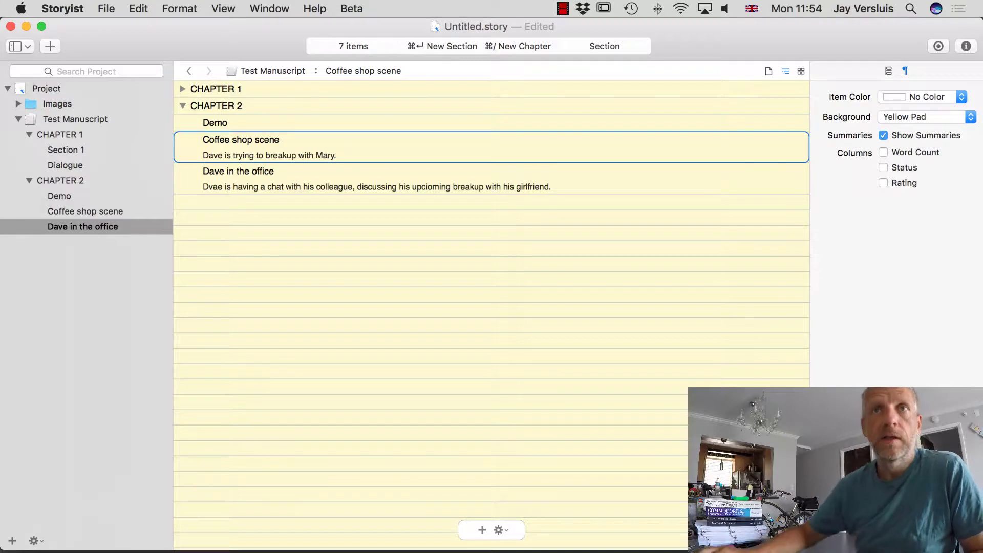
{"action": "left_click", "coordinate": [374, 187]}
{"action": "left_click", "coordinate": [374, 150]}
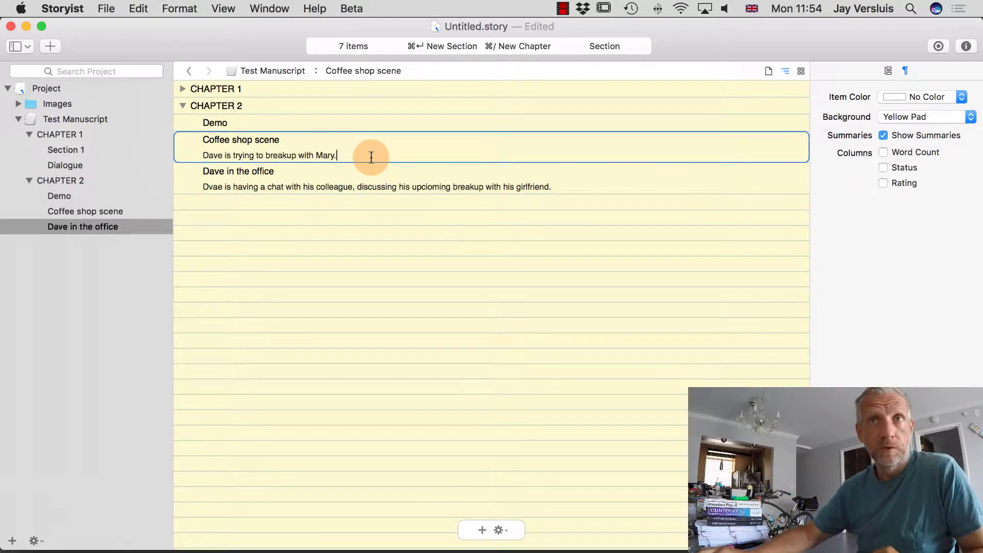
Step: Select the scene rows, then switch to page view and back to Outline view
{"action": "left_click", "coordinate": [285, 186]}
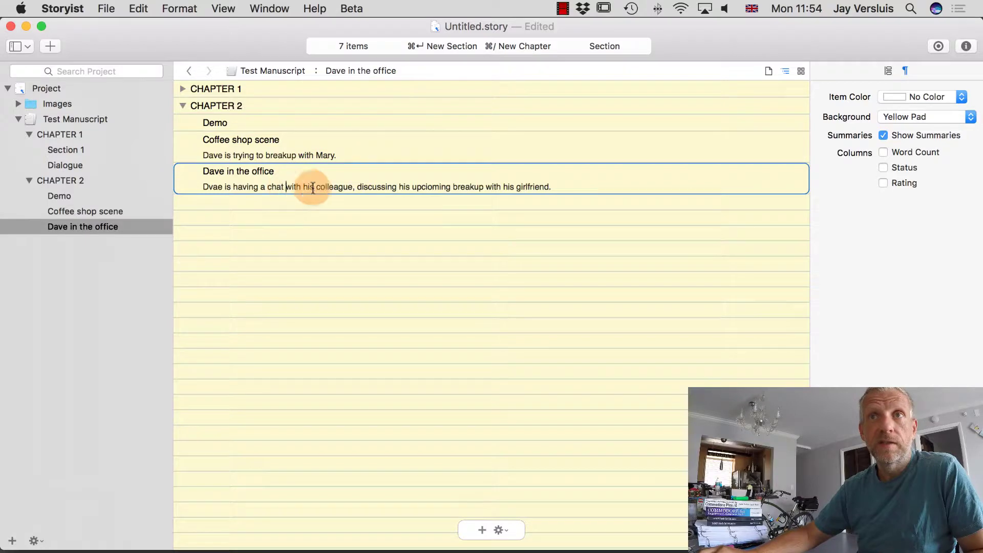
{"action": "left_click", "coordinate": [395, 140]}
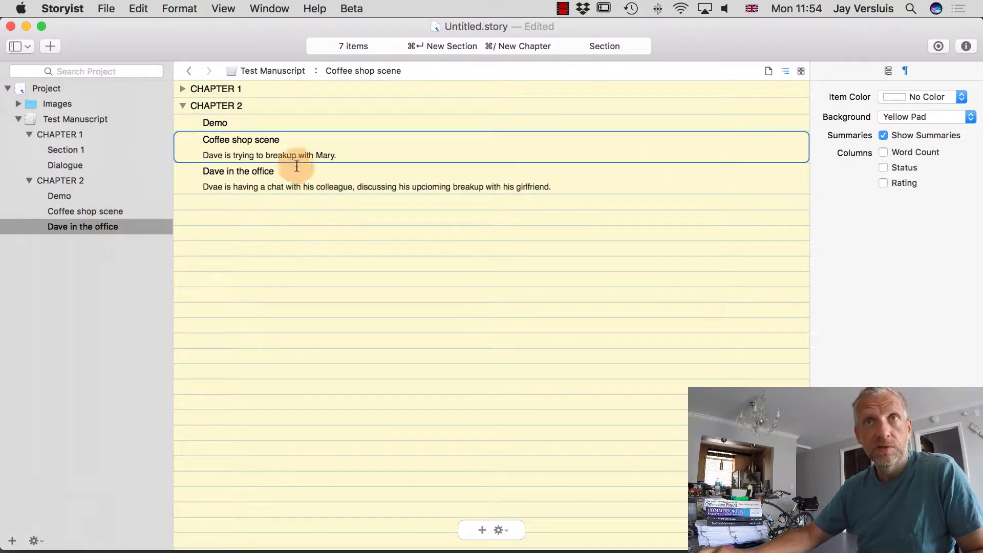
{"action": "left_click", "coordinate": [346, 179]}
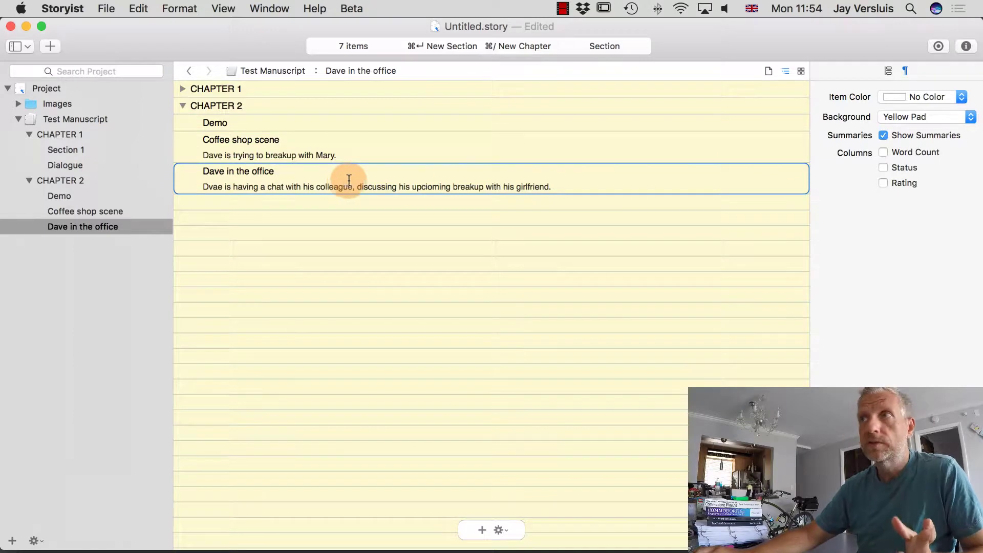
{"action": "left_click", "coordinate": [768, 71]}
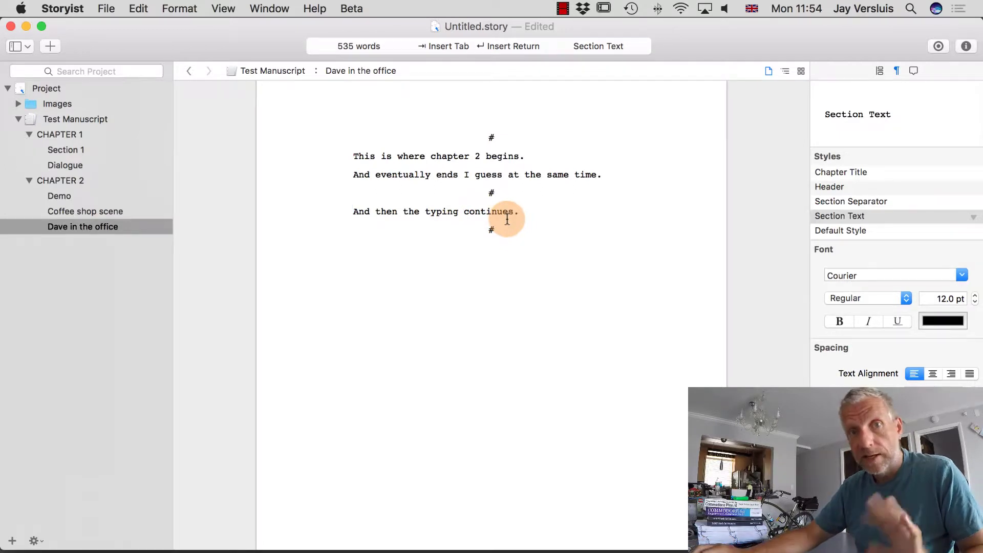
{"action": "left_click", "coordinate": [786, 72]}
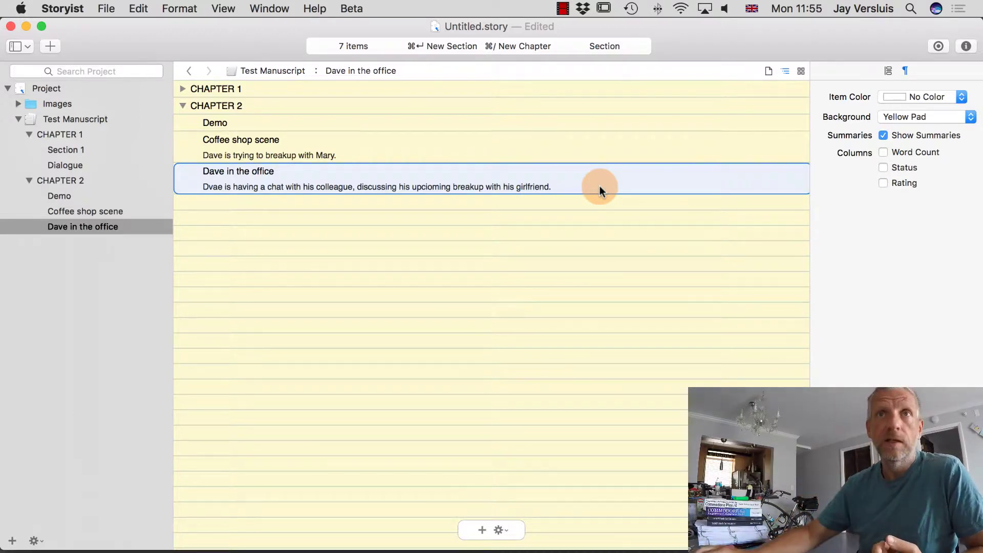
Step: Give CHAPTER 2 the summary 'This is all about Dave and MAry.'
{"action": "left_click", "coordinate": [268, 105]}
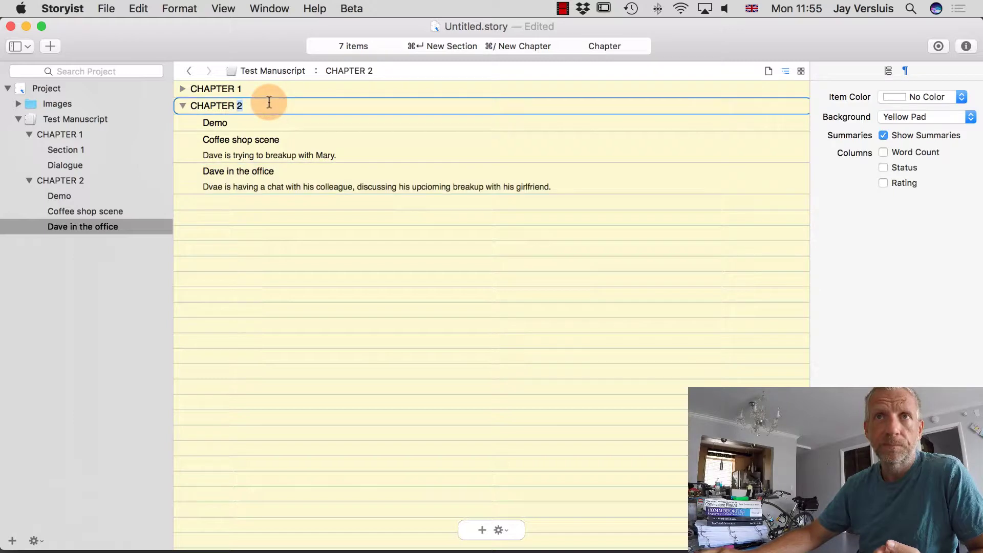
{"action": "key", "text": "Return"}
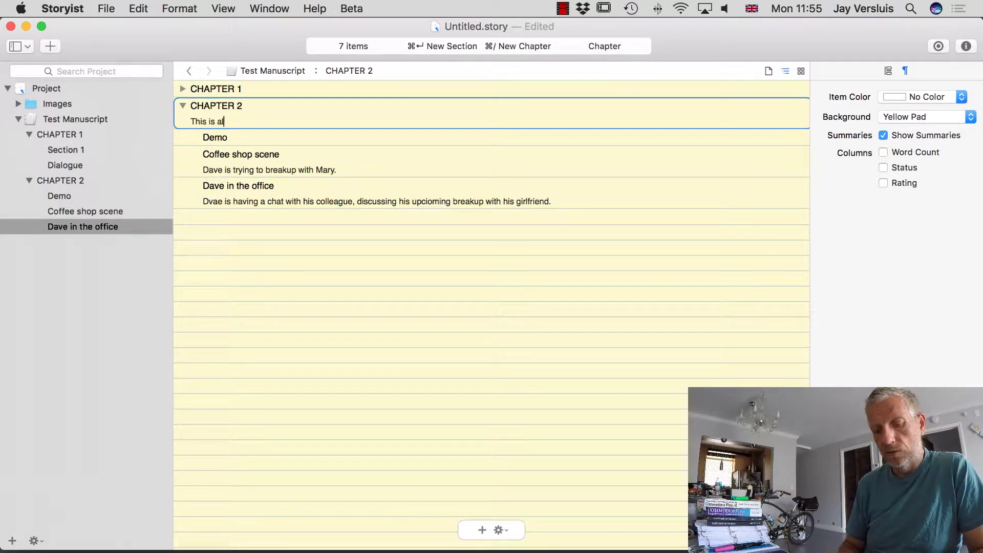
{"action": "type", "text": "This is all about Dave and MA"}
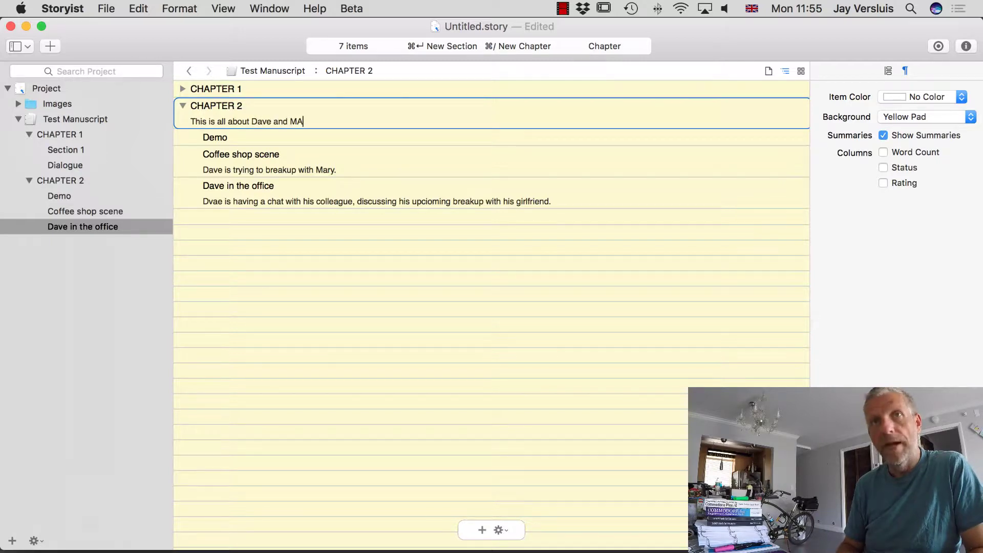
{"action": "type", "text": "ry."}
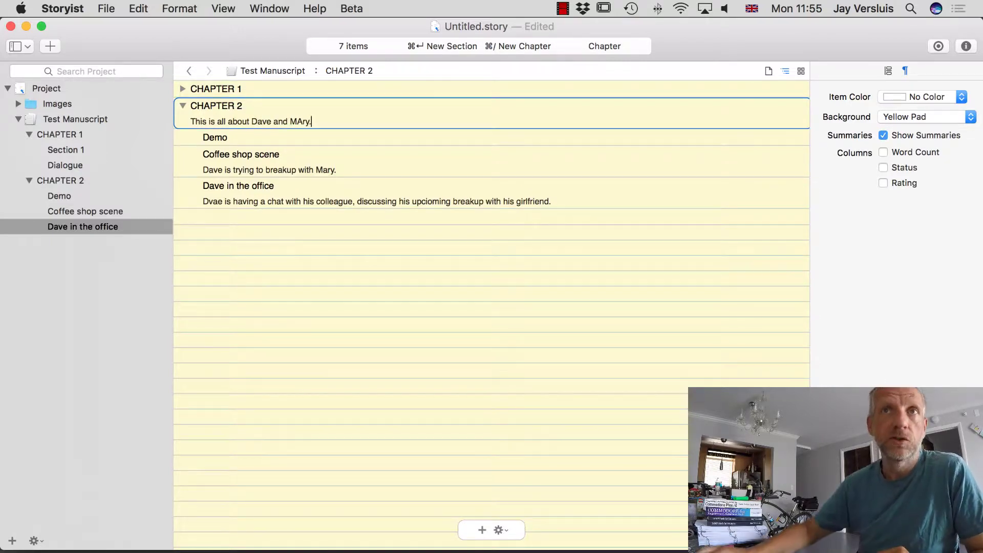
Step: Expand CHAPTER 1 and retype the apostrophe in its summary's 'Dave's'
{"action": "left_click", "coordinate": [183, 89]}
{"action": "left_click", "coordinate": [262, 89]}
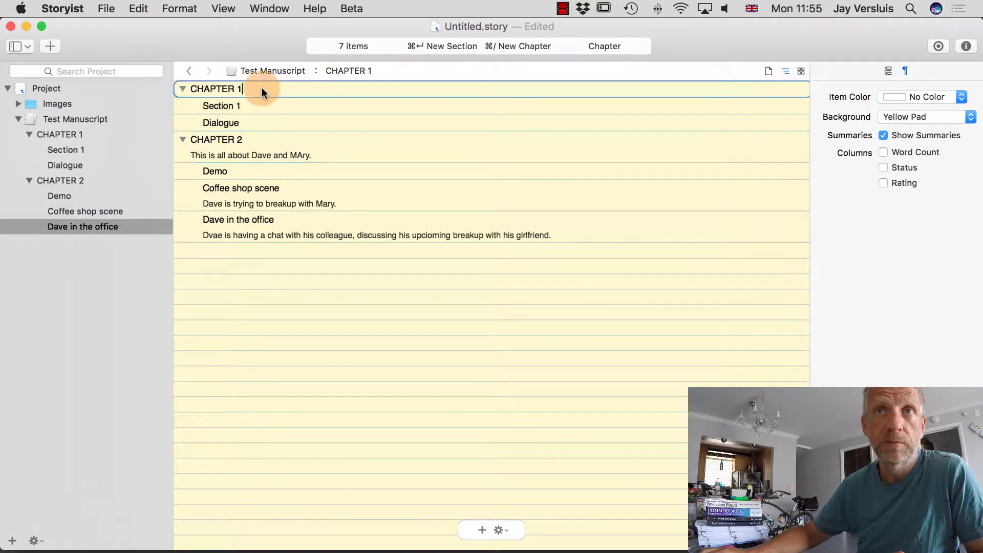
{"action": "key", "text": "Return"}
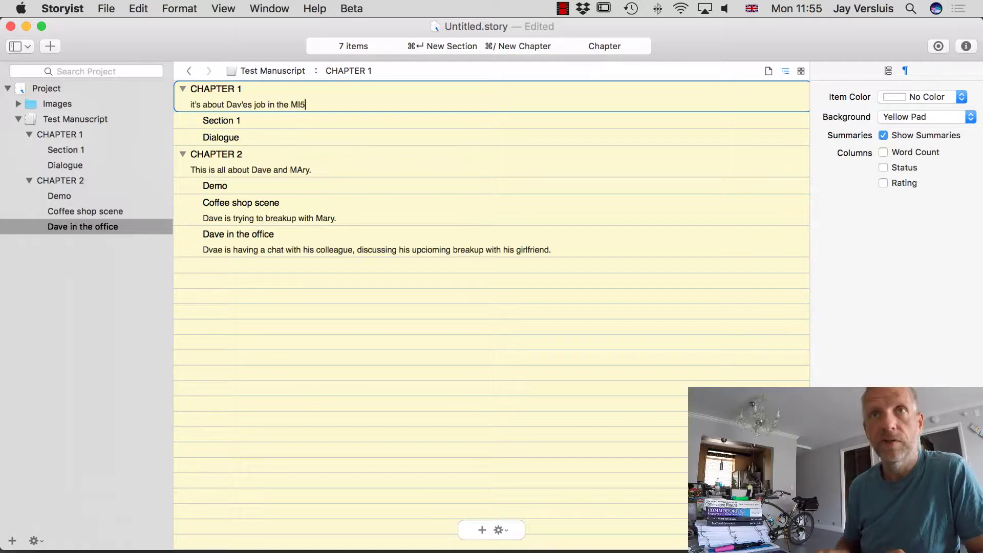
{"action": "left_click", "coordinate": [245, 104]}
{"action": "key", "text": "BackSpace"}
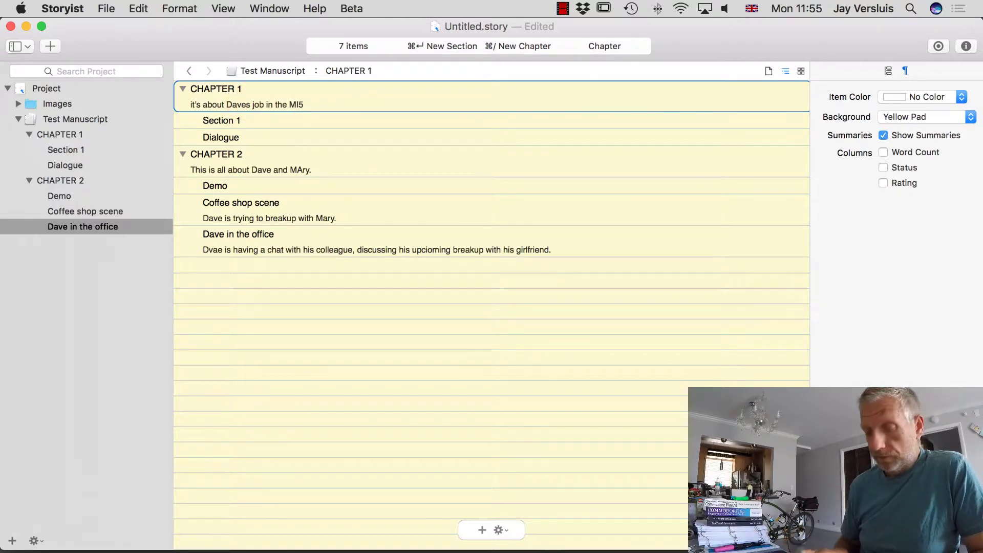
{"action": "type", "text": "'"}
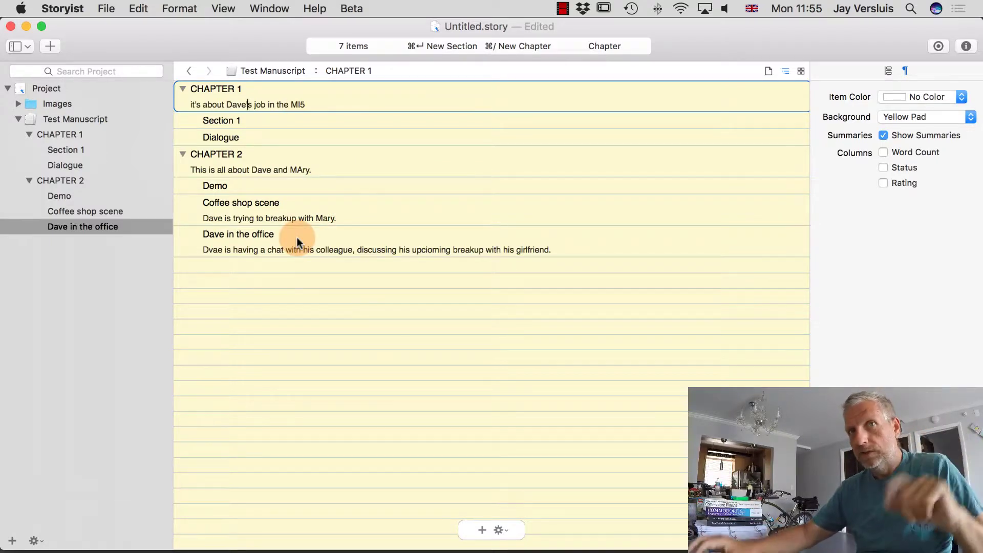
Step: Collapse CHAPTER 1 and collapse then re-expand CHAPTER 2's scenes
{"action": "left_click", "coordinate": [347, 250]}
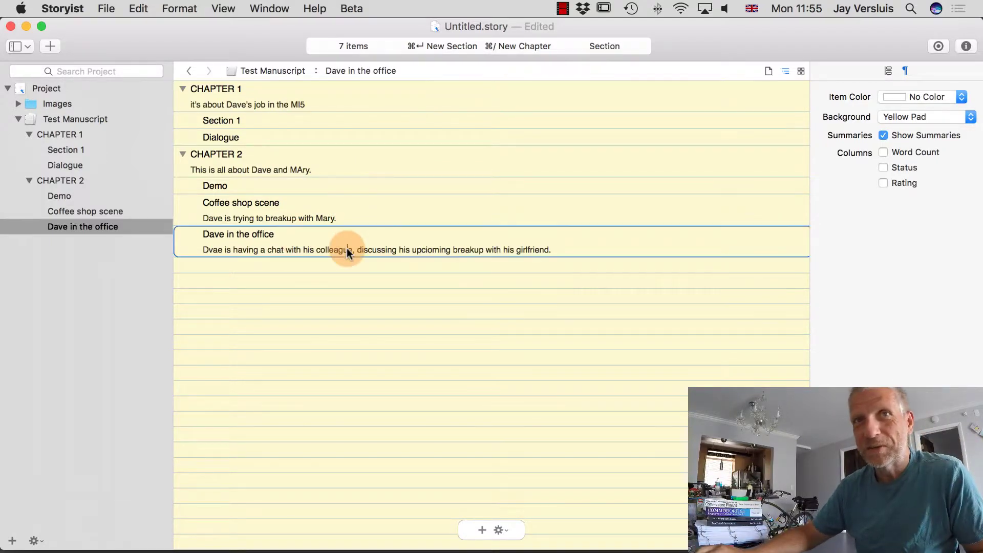
{"action": "left_click", "coordinate": [182, 89]}
{"action": "left_click", "coordinate": [182, 120]}
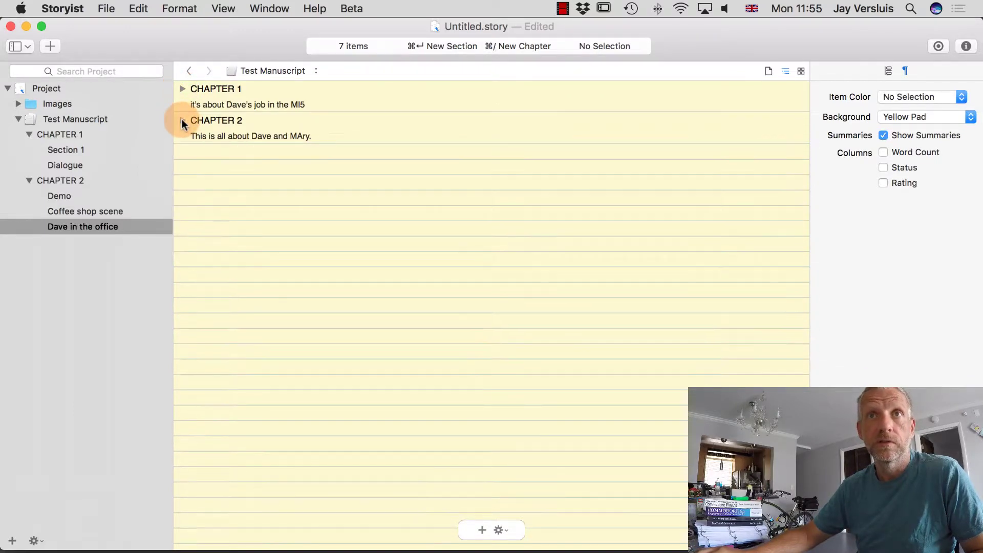
{"action": "left_click", "coordinate": [182, 121]}
{"action": "left_click", "coordinate": [182, 121]}
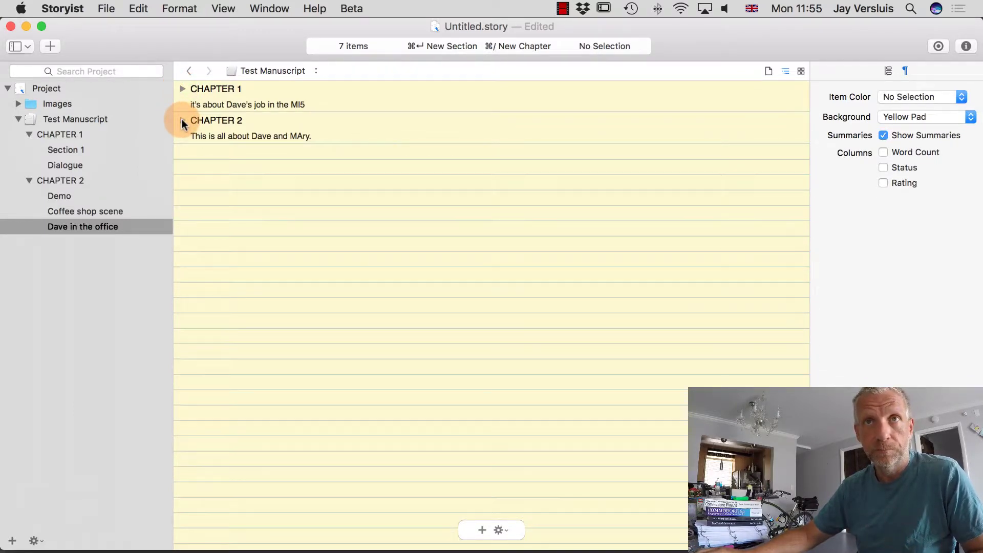
{"action": "left_click", "coordinate": [182, 120]}
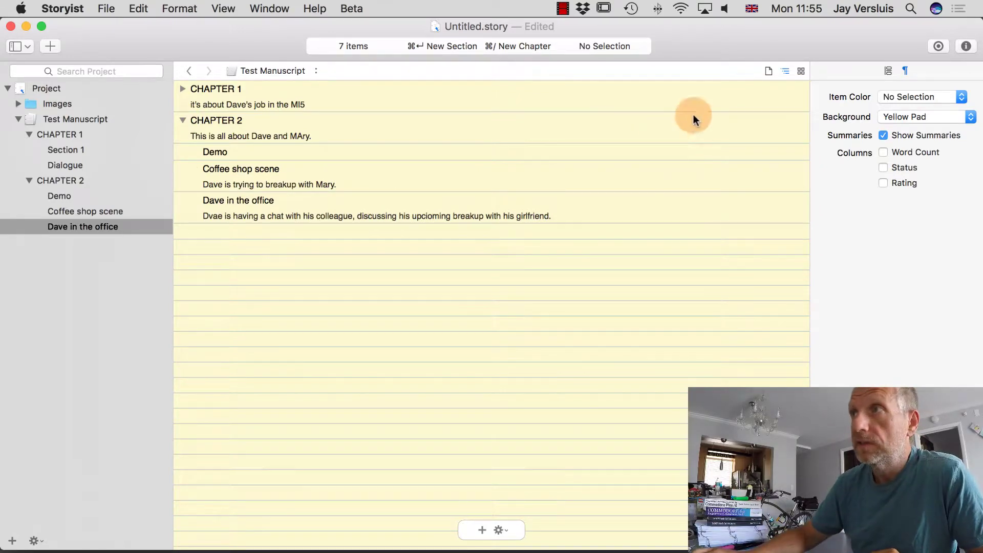
Step: Switch to Storyboard view and adjust the index-card size slider
{"action": "left_click", "coordinate": [801, 72]}
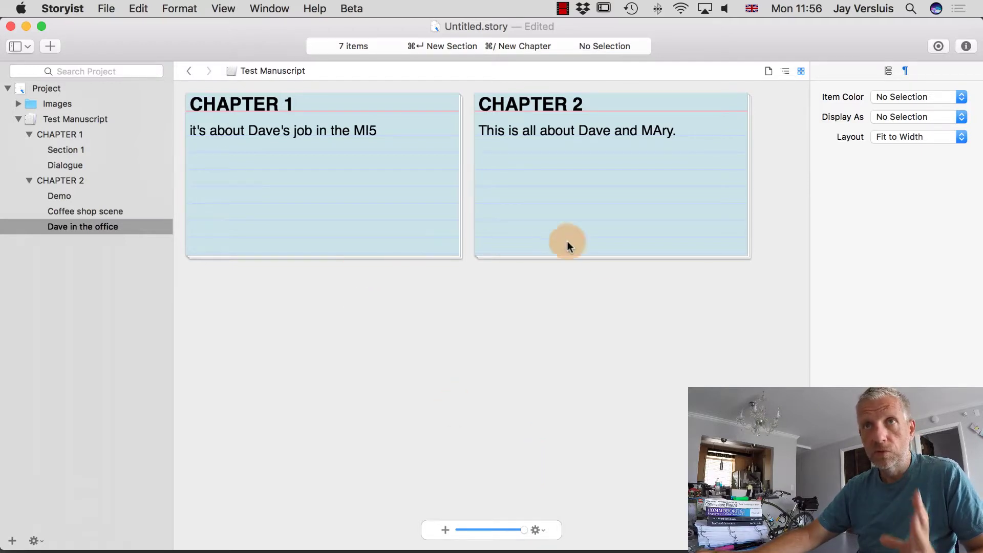
{"action": "mouse_move", "coordinate": [496, 526]}
{"action": "left_mouse_down"}
{"action": "mouse_move", "coordinate": [434, 525]}
{"action": "mouse_move", "coordinate": [523, 531]}
{"action": "mouse_move", "coordinate": [471, 534]}
{"action": "mouse_move", "coordinate": [512, 532]}
{"action": "left_mouse_up"}
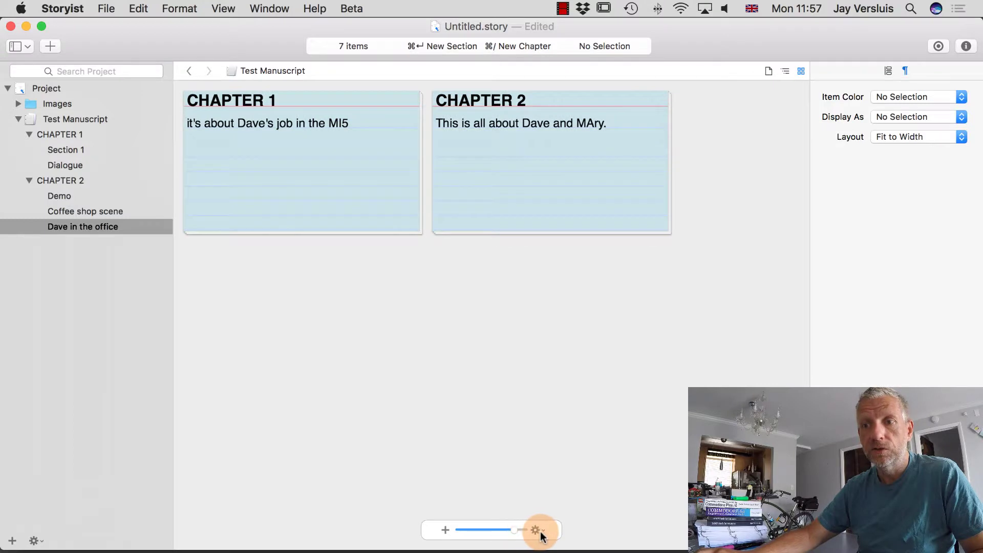
Step: Set the storyboard layout to 3 Across from the action menu
{"action": "left_click", "coordinate": [536, 531]}
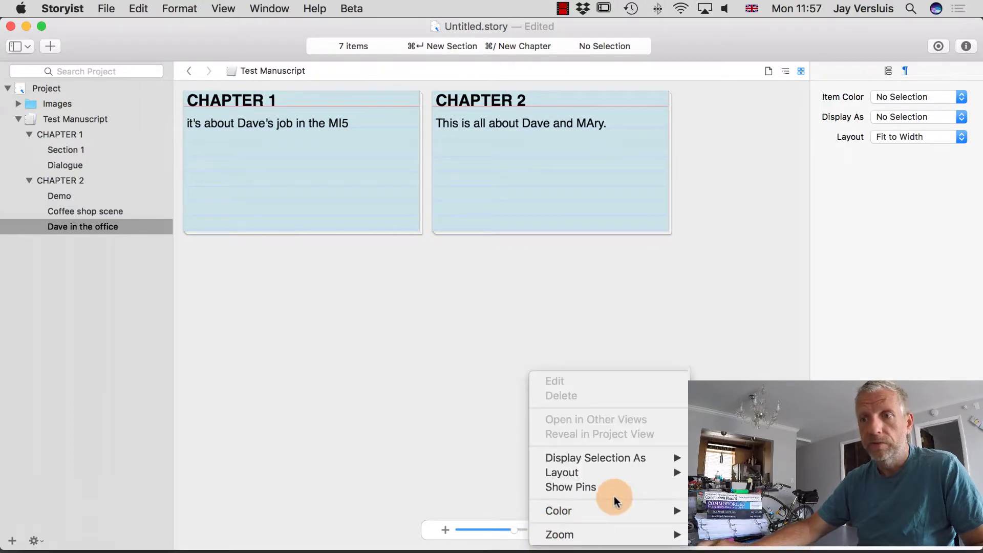
{"action": "mouse_move", "coordinate": [647, 476]}
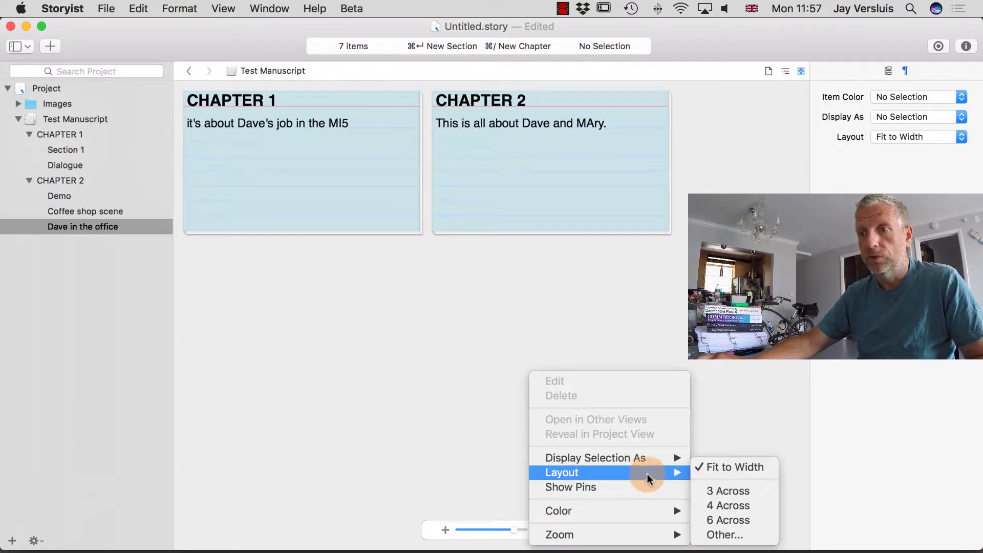
{"action": "left_click", "coordinate": [758, 491]}
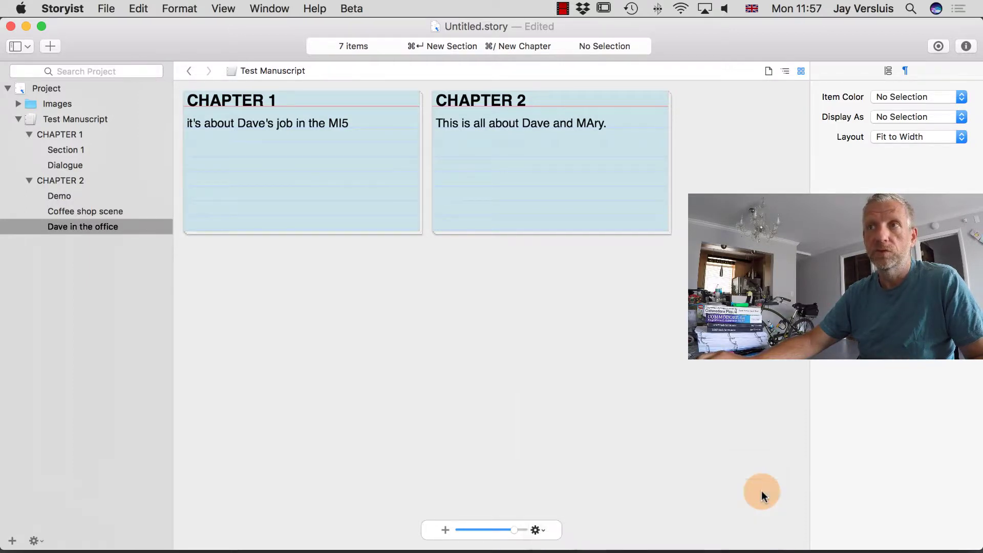
{"action": "left_click", "coordinate": [537, 530]}
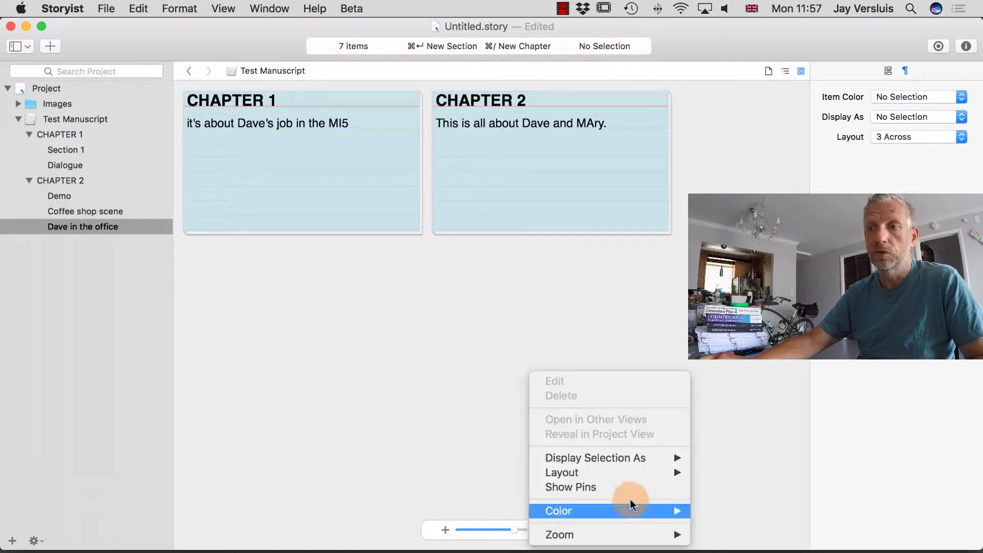
{"action": "mouse_move", "coordinate": [677, 475]}
{"action": "left_click", "coordinate": [752, 367]}
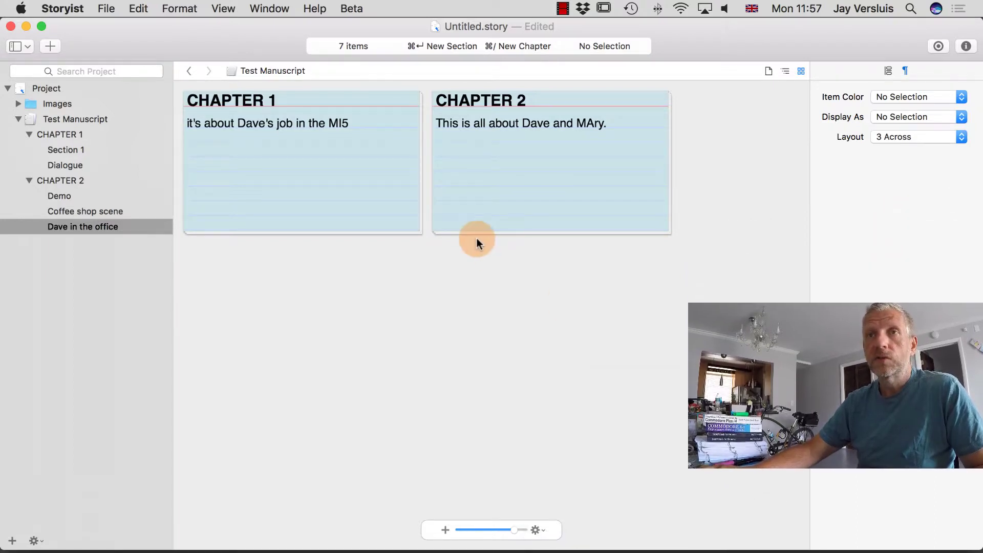
Step: Peek into CHAPTER 1's cards, then open CHAPTER 2's scene cards
{"action": "double_click", "coordinate": [304, 166]}
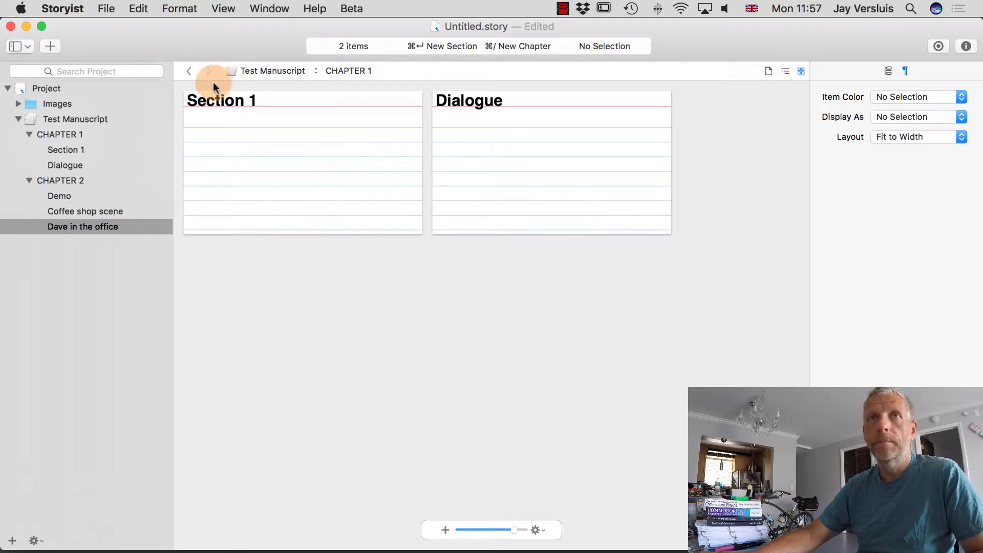
{"action": "left_click", "coordinate": [187, 71]}
{"action": "double_click", "coordinate": [583, 177]}
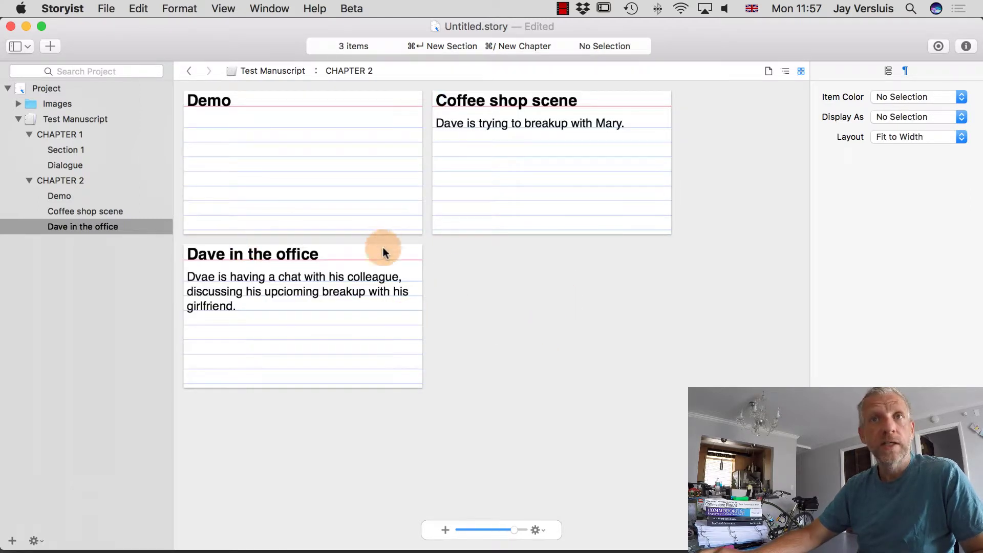
Step: Write 'Nothing much happens in this scene.' on the Demo card
{"action": "double_click", "coordinate": [305, 114]}
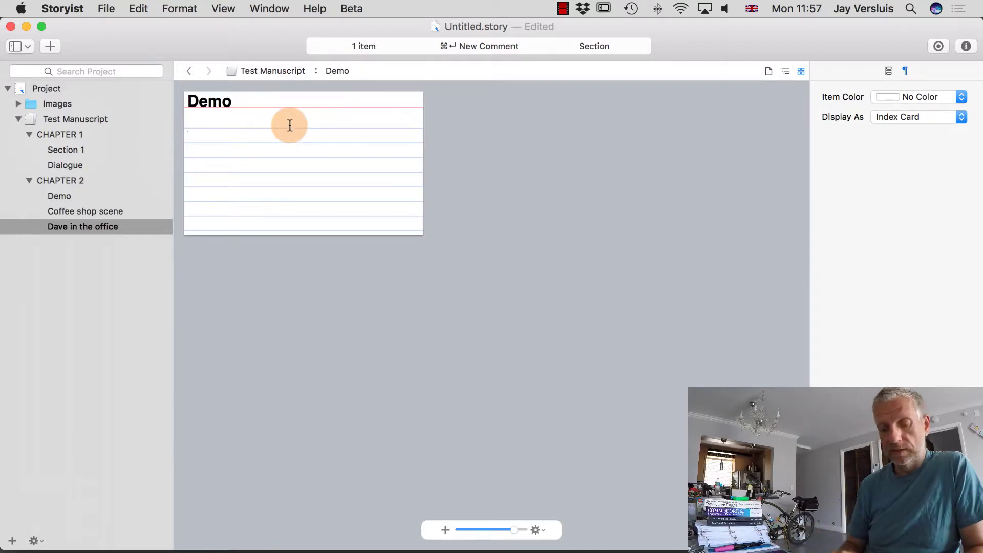
{"action": "type", "text": "Nothing much happens in thi"}
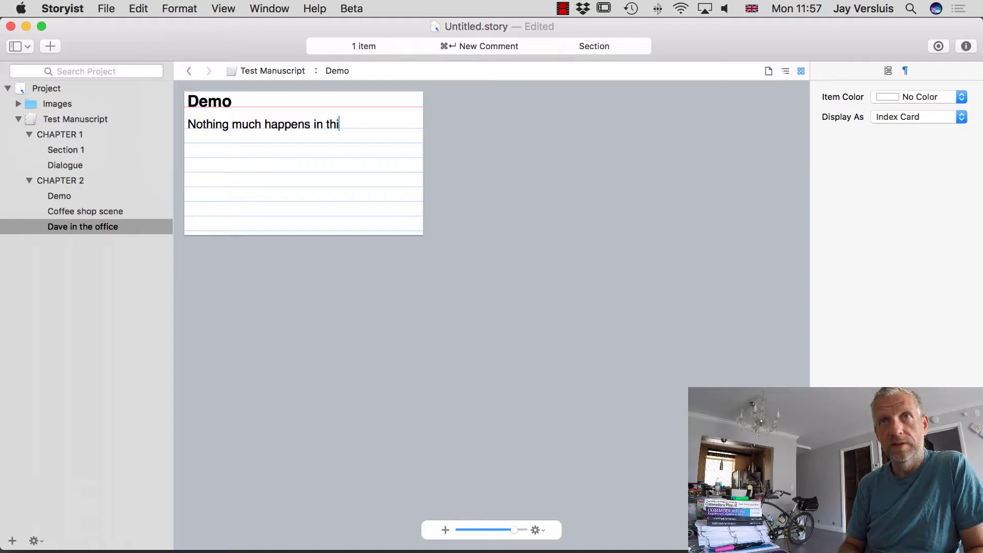
{"action": "type", "text": "s scene."}
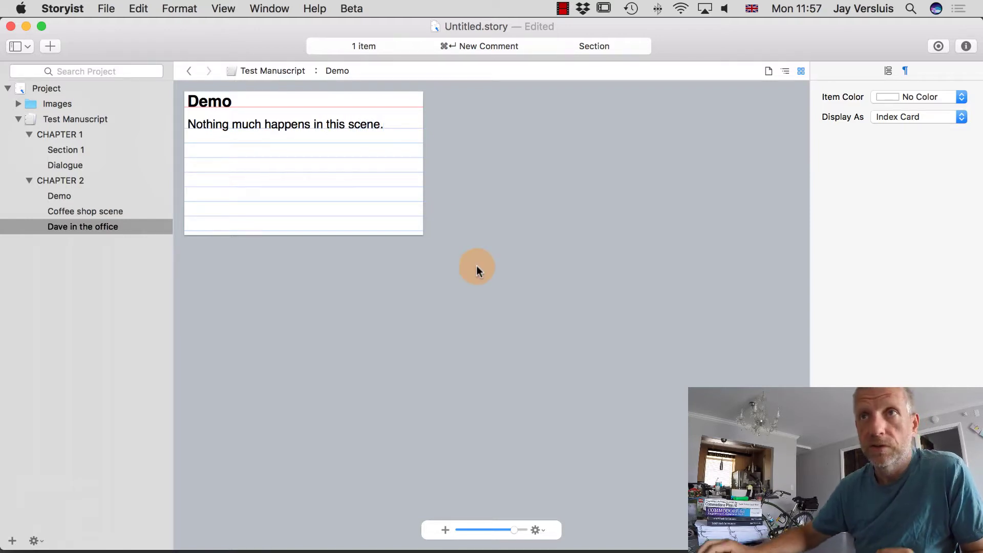
{"action": "left_click", "coordinate": [442, 267]}
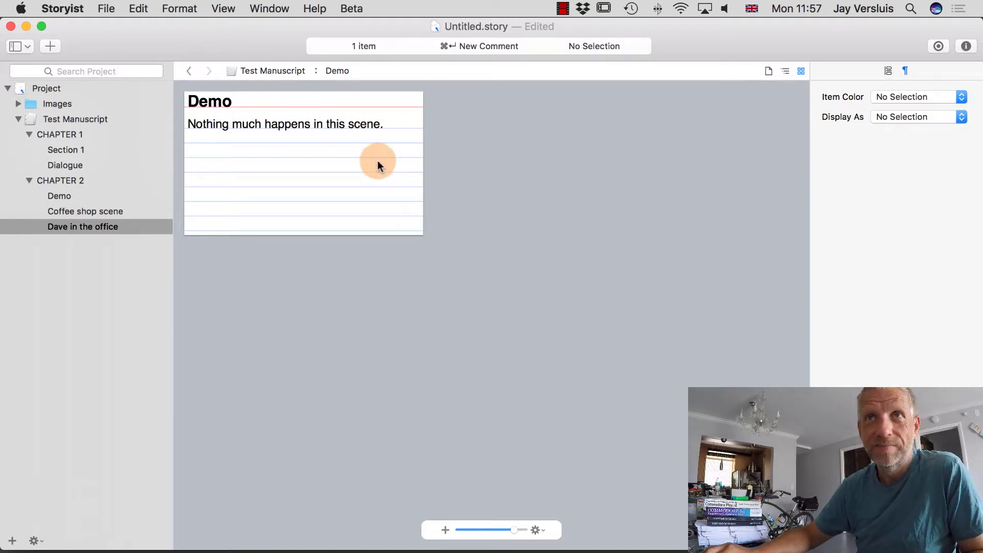
Step: Return to CHAPTER 2's three scene cards
{"action": "left_click", "coordinate": [188, 72]}
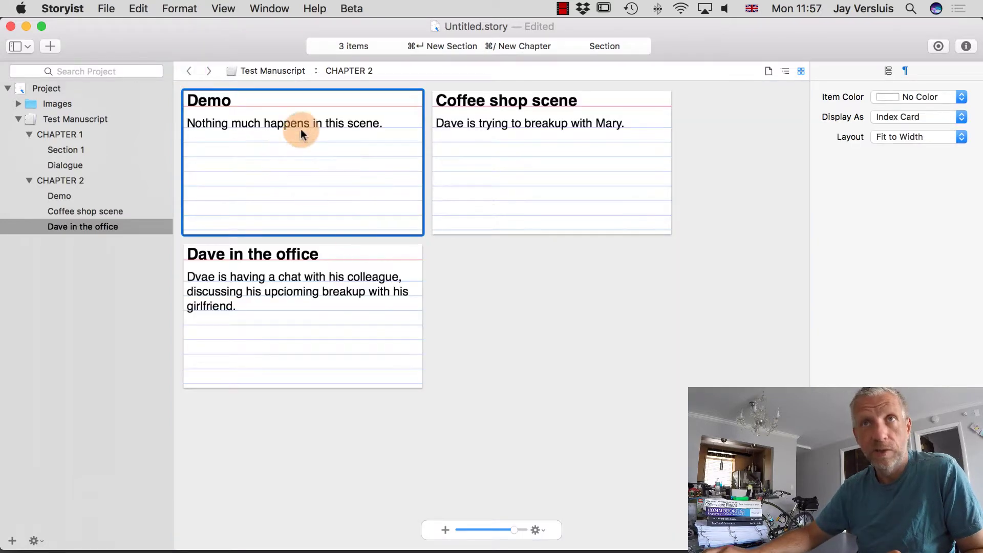
{"action": "left_click", "coordinate": [208, 72]}
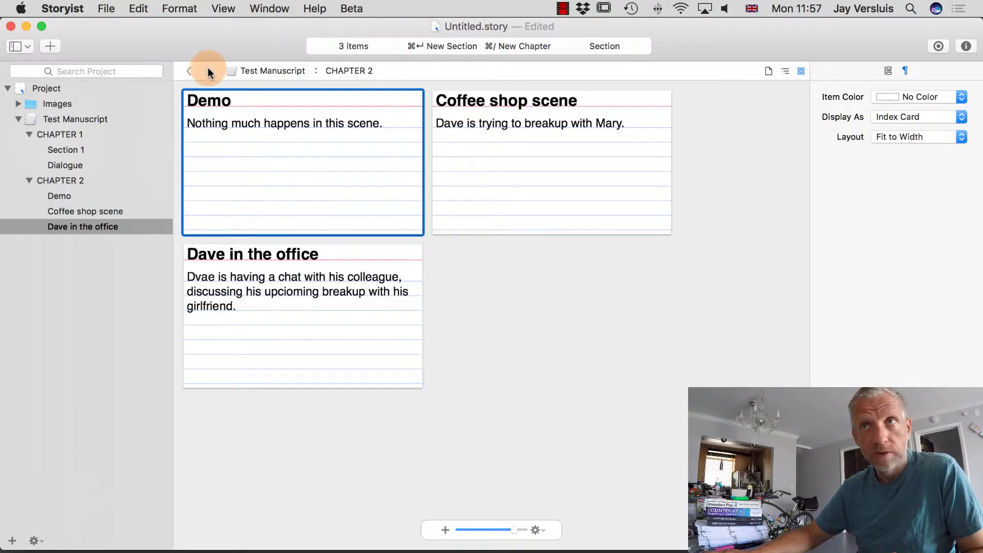
{"action": "left_click", "coordinate": [208, 71]}
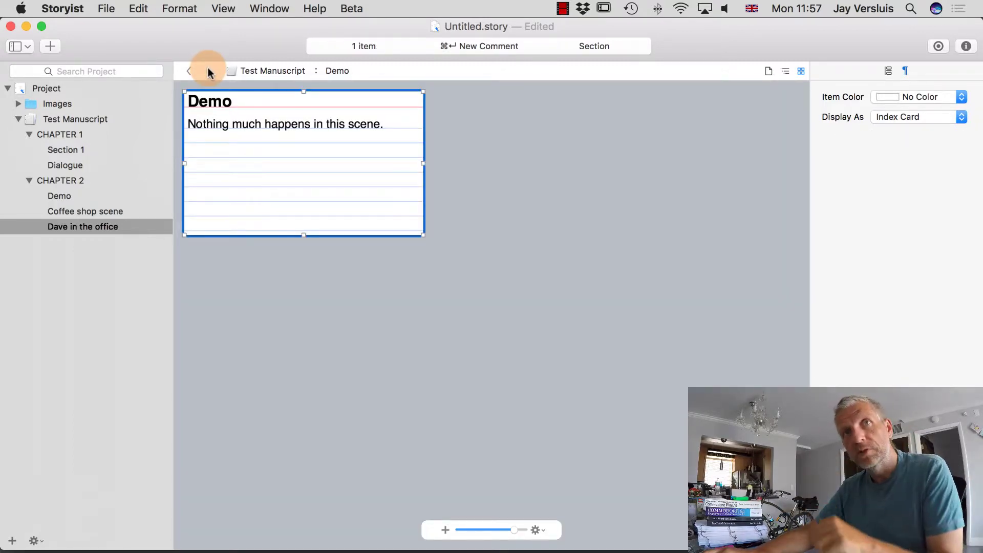
{"action": "left_click", "coordinate": [186, 71]}
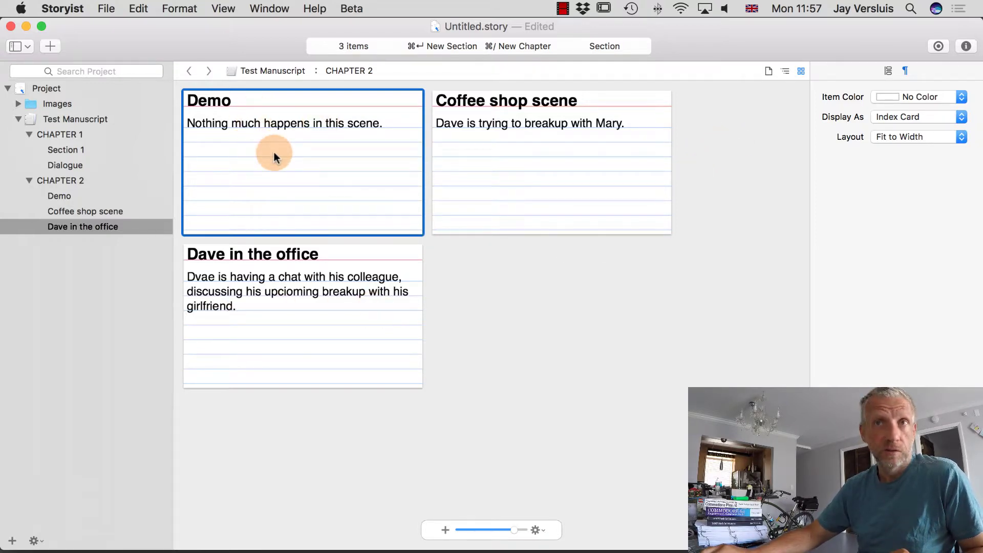
Step: Drag Demo to the end and Dave in the office to the first slot
{"action": "left_click_drag", "start_coordinate": [274, 152], "coordinate": [468, 318]}
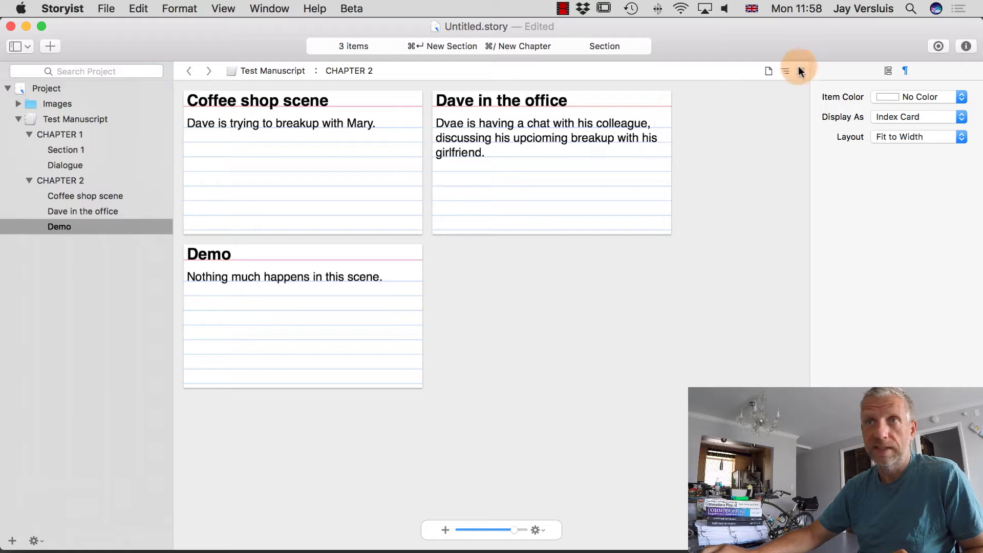
{"action": "left_click_drag", "start_coordinate": [494, 132], "coordinate": [291, 135]}
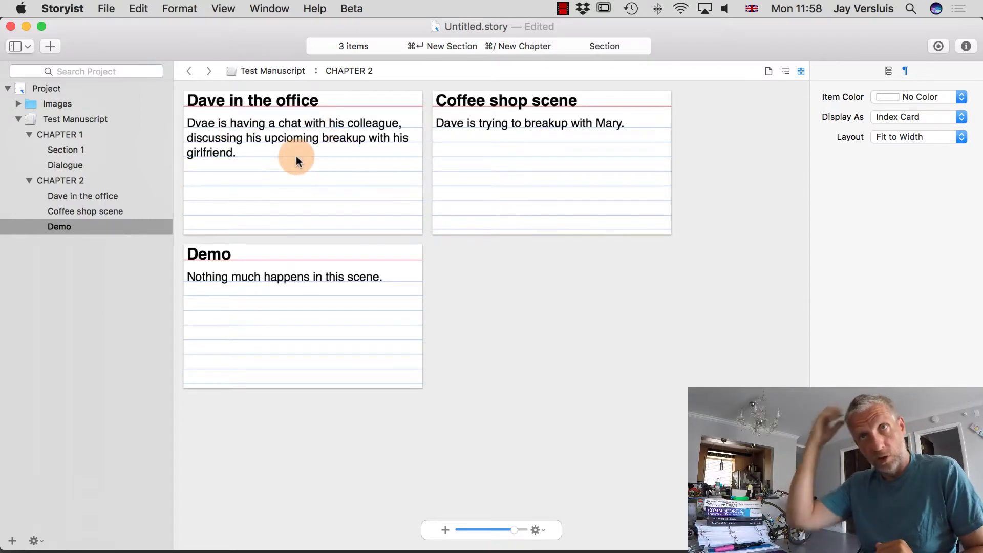
{"action": "left_click", "coordinate": [560, 122]}
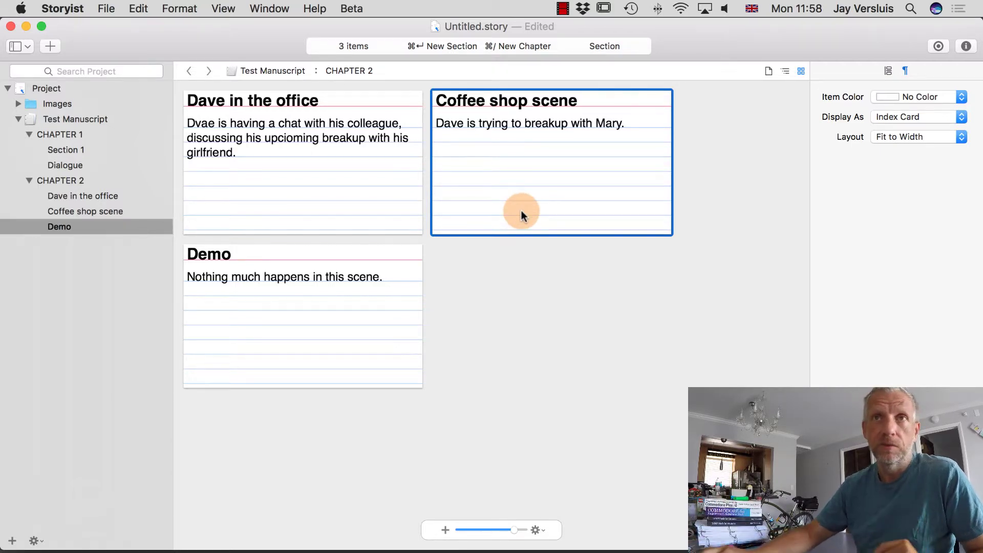
{"action": "left_click", "coordinate": [336, 191]}
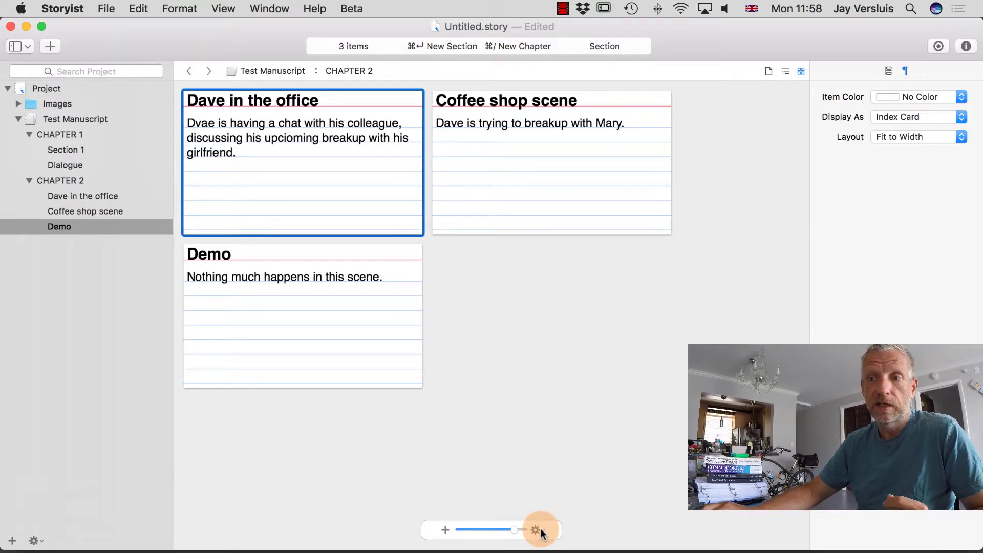
Step: Colour the Dave in the office card orange
{"action": "left_click", "coordinate": [538, 531]}
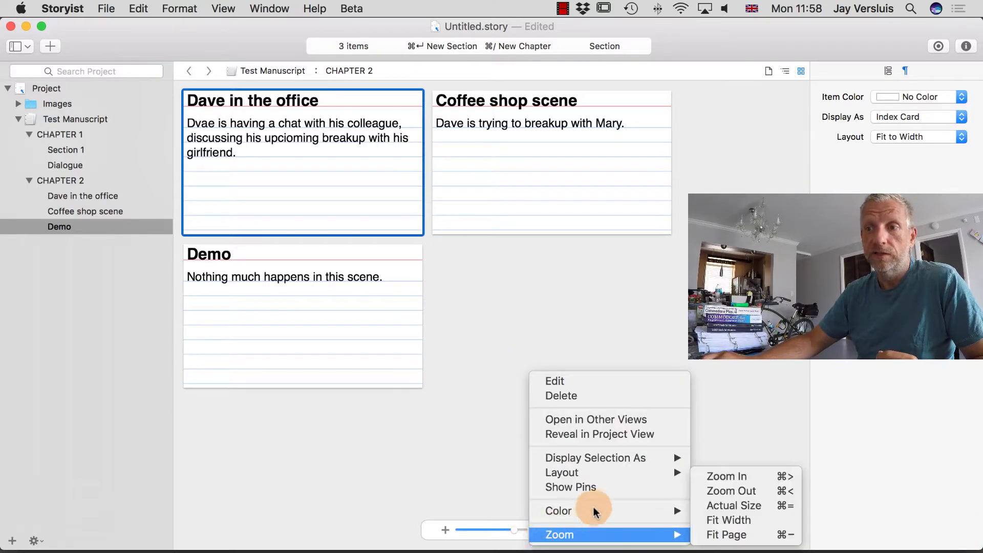
{"action": "mouse_move", "coordinate": [603, 509]}
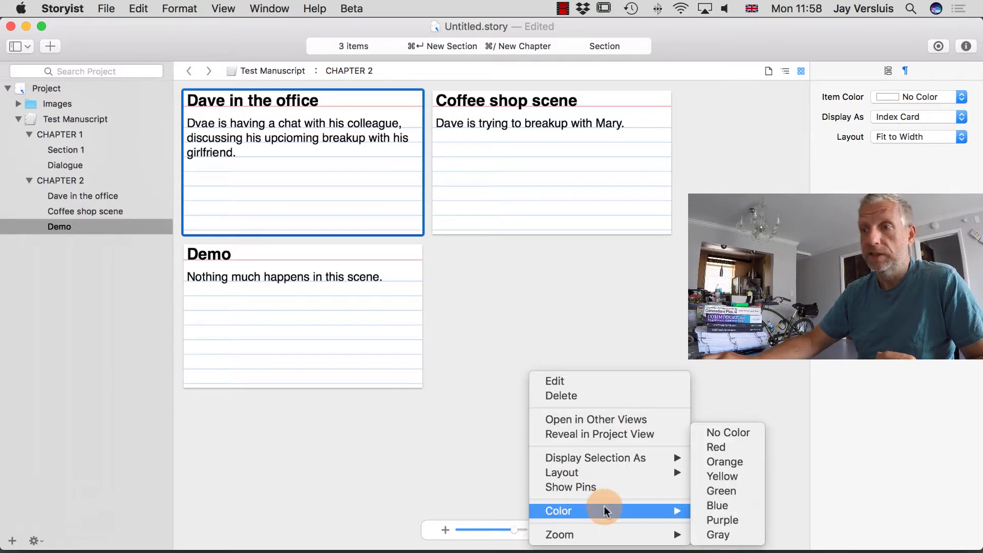
{"action": "left_click", "coordinate": [742, 461]}
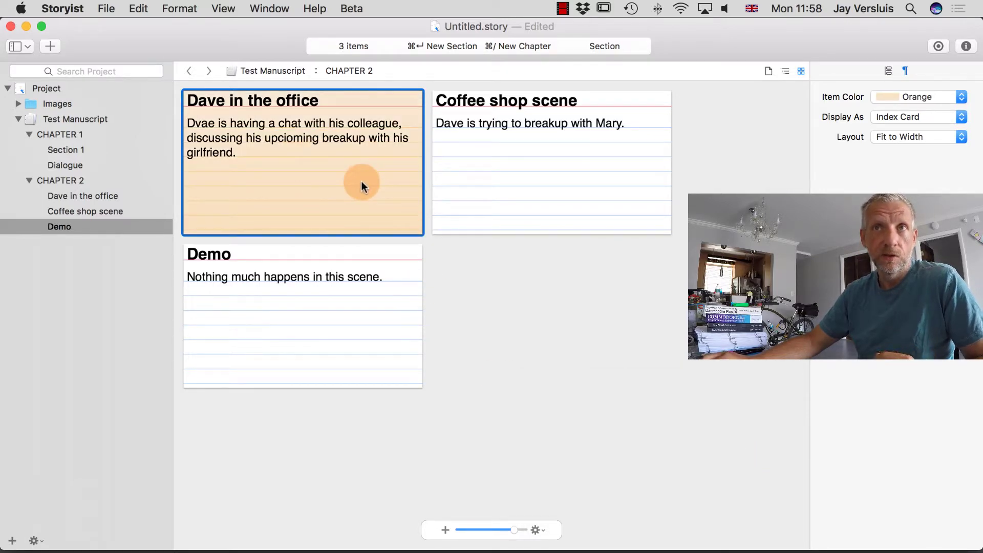
Step: Colour the Coffee shop scene card green and switch to Outline view
{"action": "left_click", "coordinate": [559, 170]}
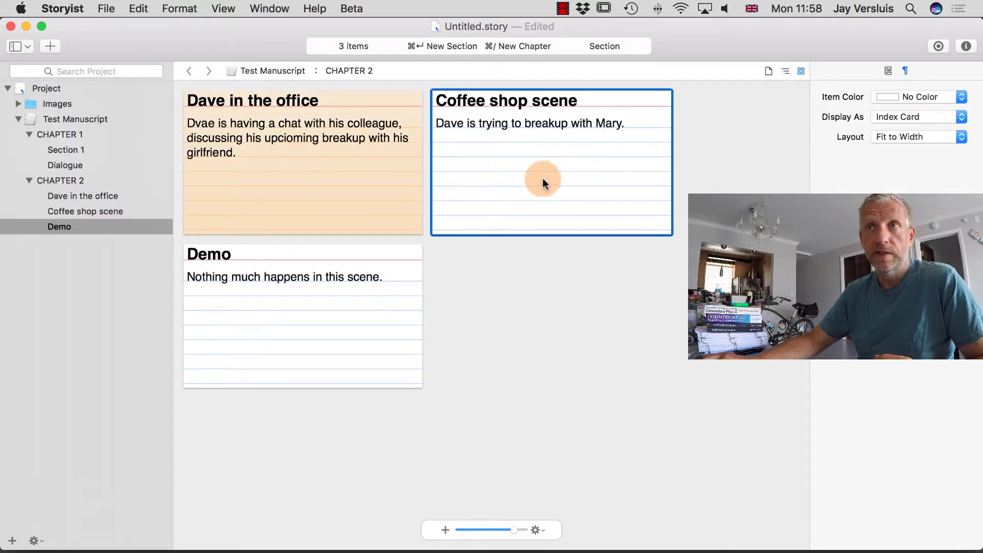
{"action": "left_click", "coordinate": [546, 532]}
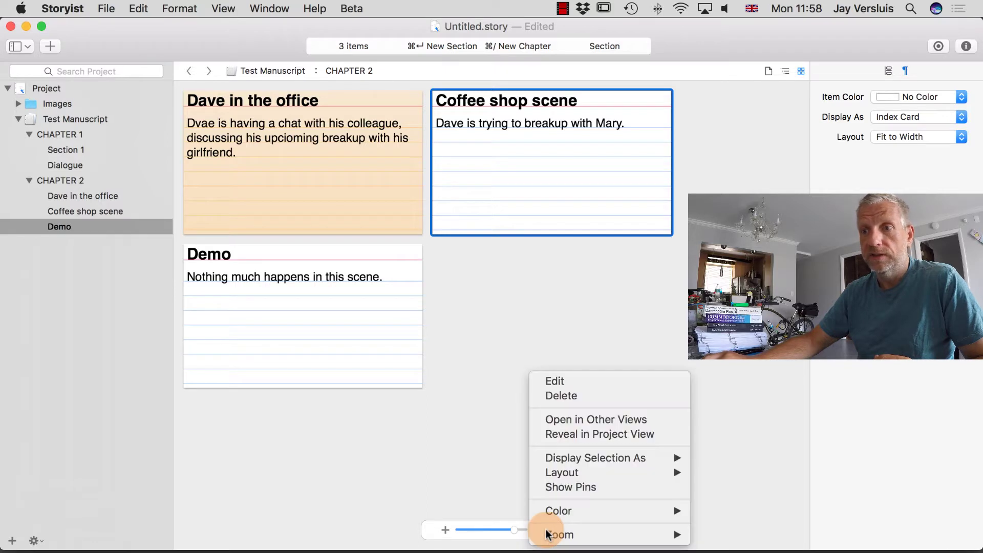
{"action": "mouse_move", "coordinate": [607, 510]}
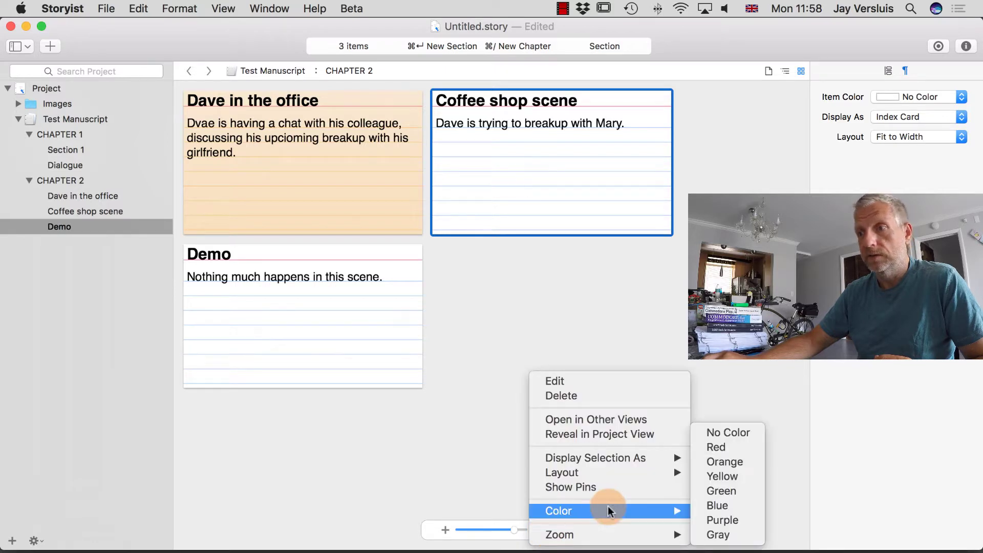
{"action": "left_click", "coordinate": [741, 492]}
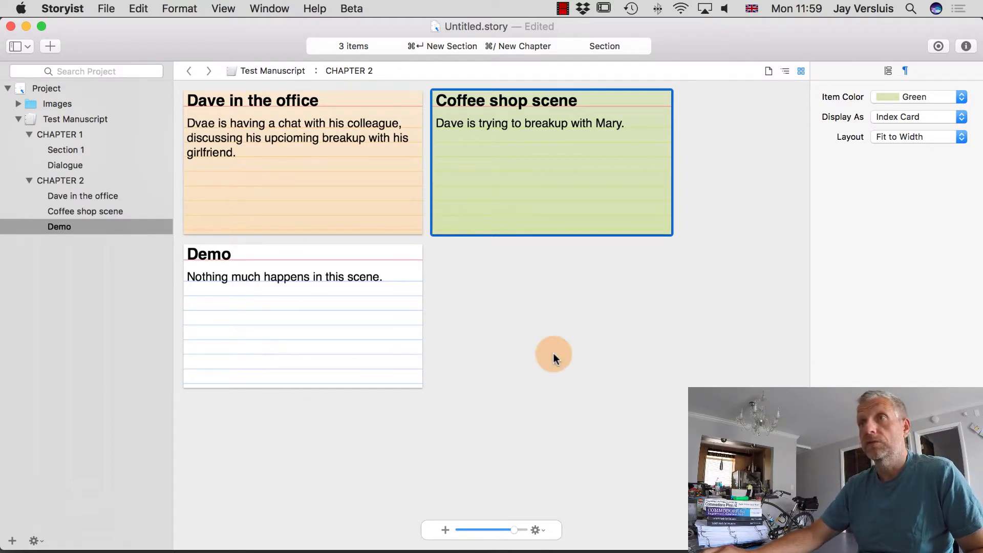
{"action": "left_click", "coordinate": [785, 71]}
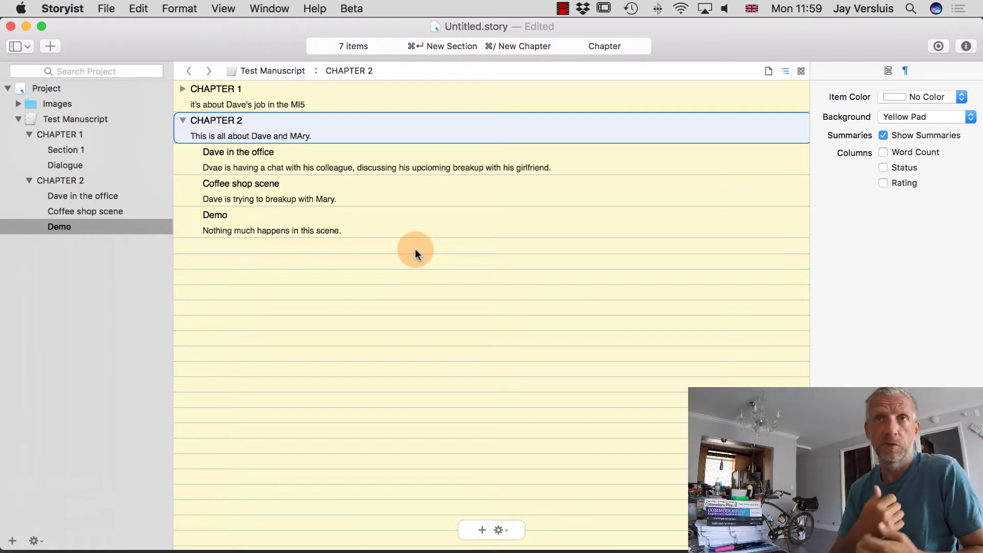
Step: Correct 'MAry' to 'Mary' so the CHAPTER 2 summary reads 'This is all about Dave and Mary.'
{"action": "double_click", "coordinate": [299, 135]}
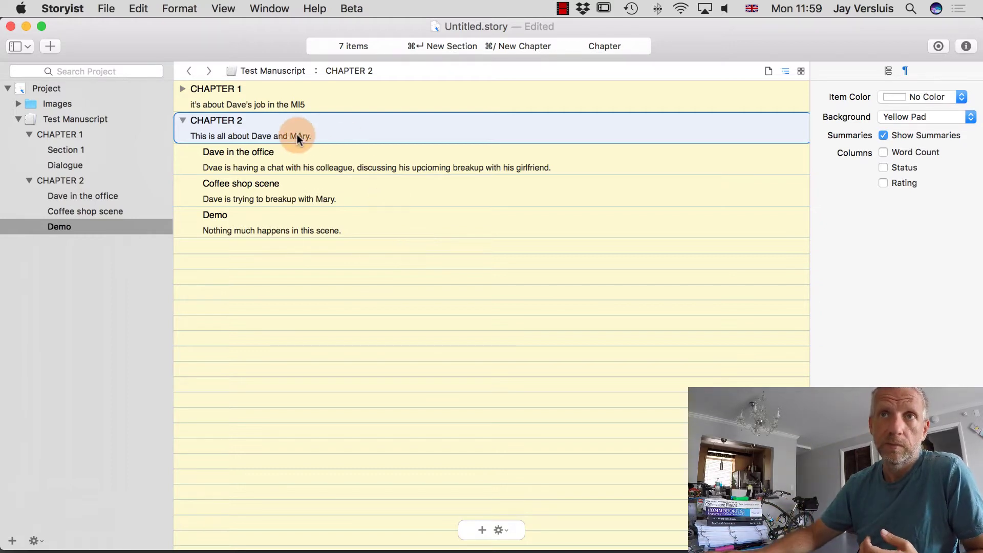
{"action": "left_click", "coordinate": [368, 138]}
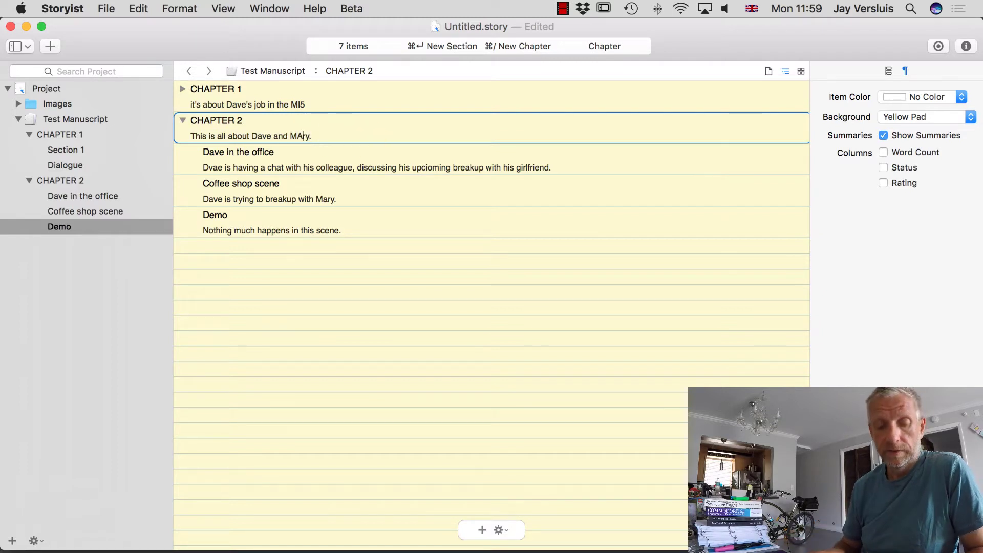
{"action": "left_click", "coordinate": [445, 262]}
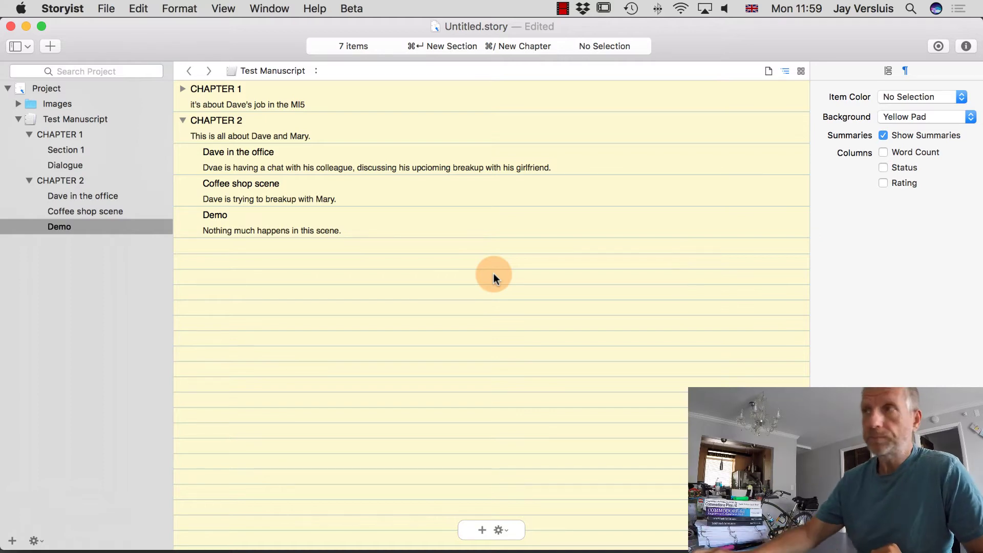
Step: Try the text, outline and corkboard views, ending on the manuscript text view
{"action": "left_click", "coordinate": [766, 71]}
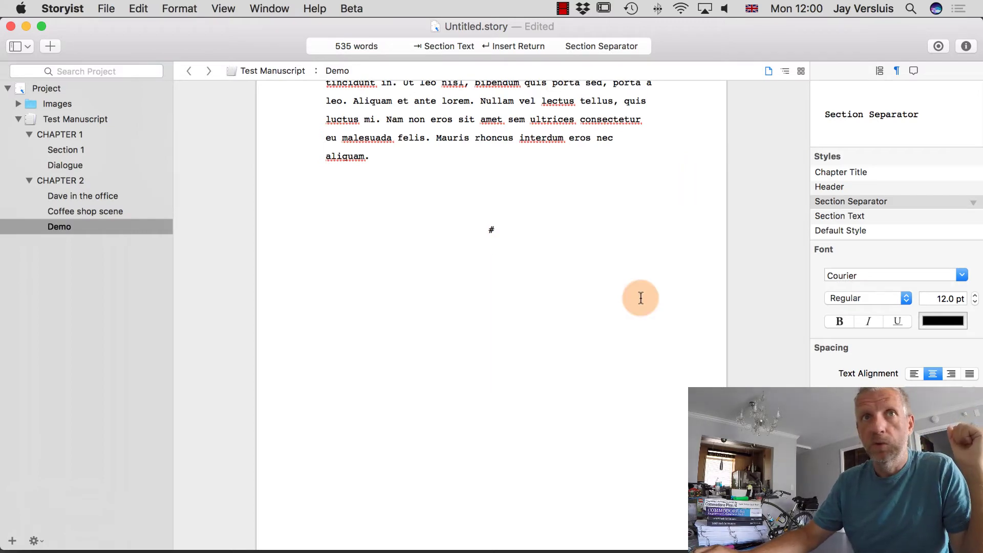
{"action": "scroll", "coordinate": [641, 297], "scroll_direction": "up", "scroll_amount": 10}
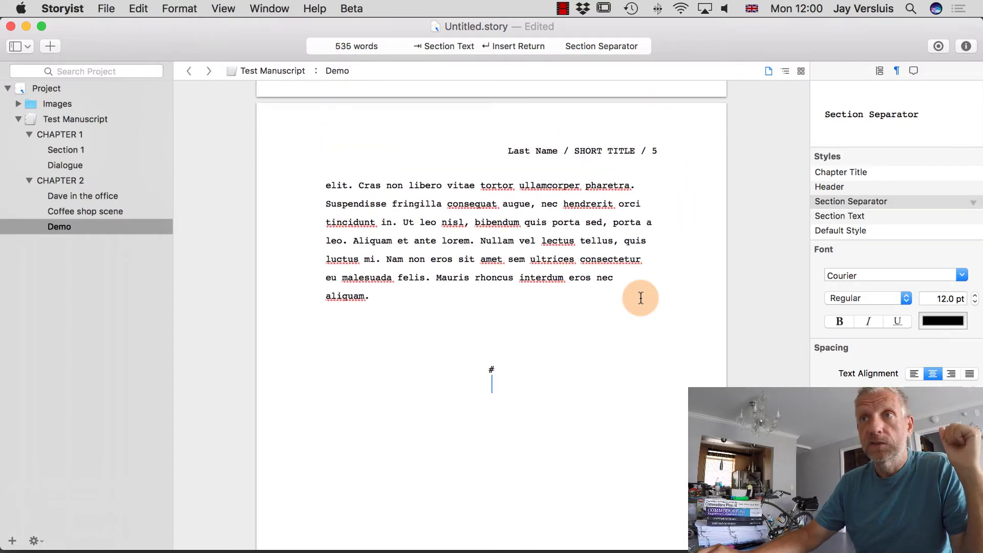
{"action": "left_click", "coordinate": [782, 73]}
{"action": "left_click", "coordinate": [803, 72]}
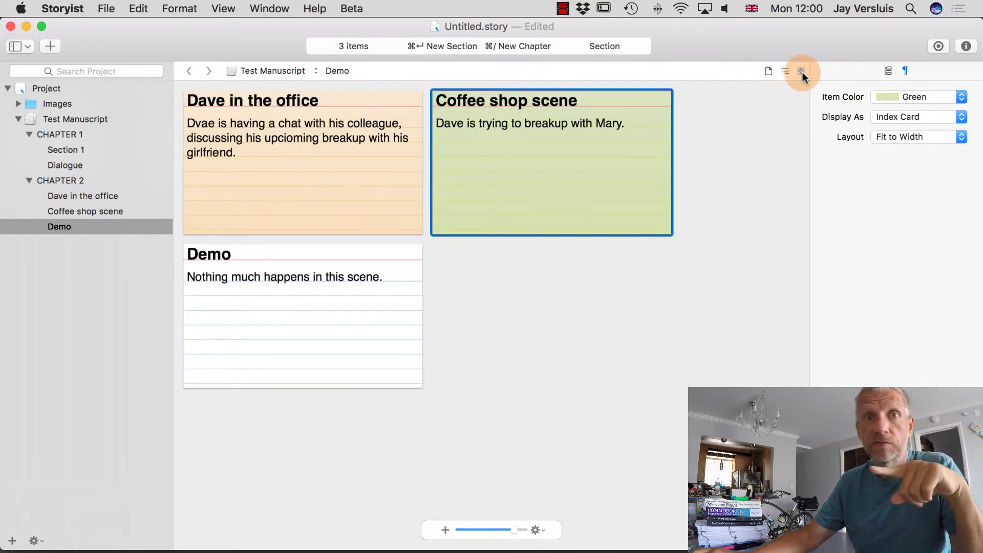
{"action": "left_click", "coordinate": [764, 71]}
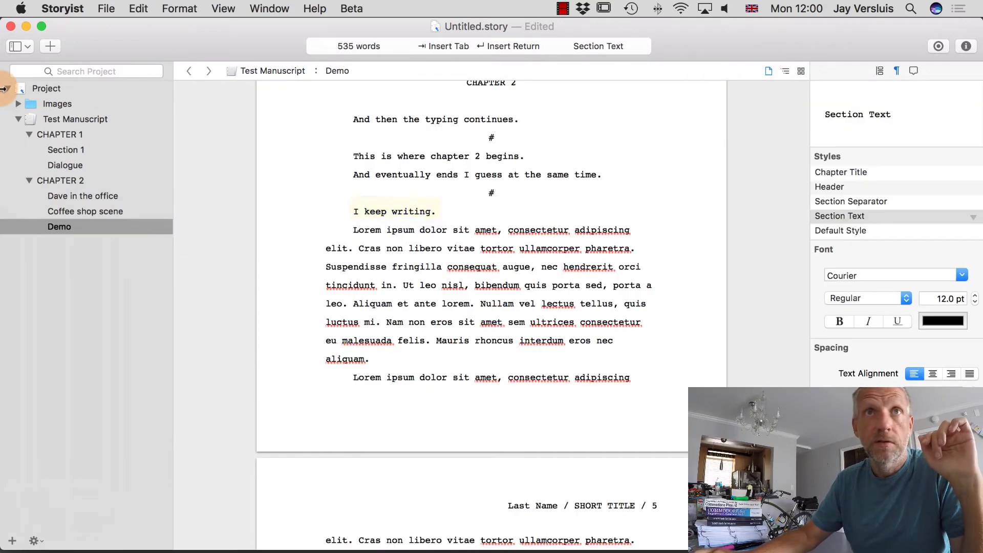
Step: Split the editor into side-by-side views and hide the project list
{"action": "left_click", "coordinate": [16, 47]}
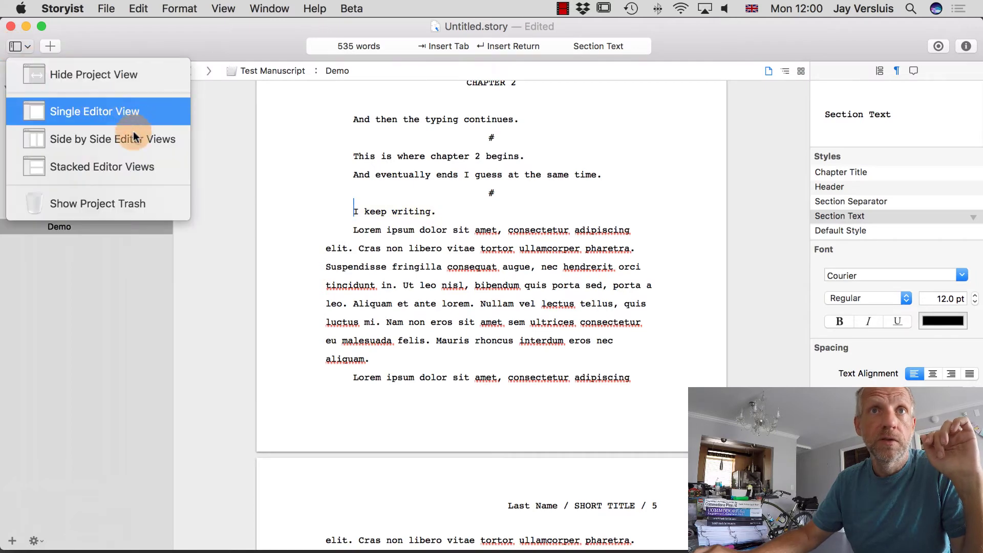
{"action": "left_click", "coordinate": [149, 137]}
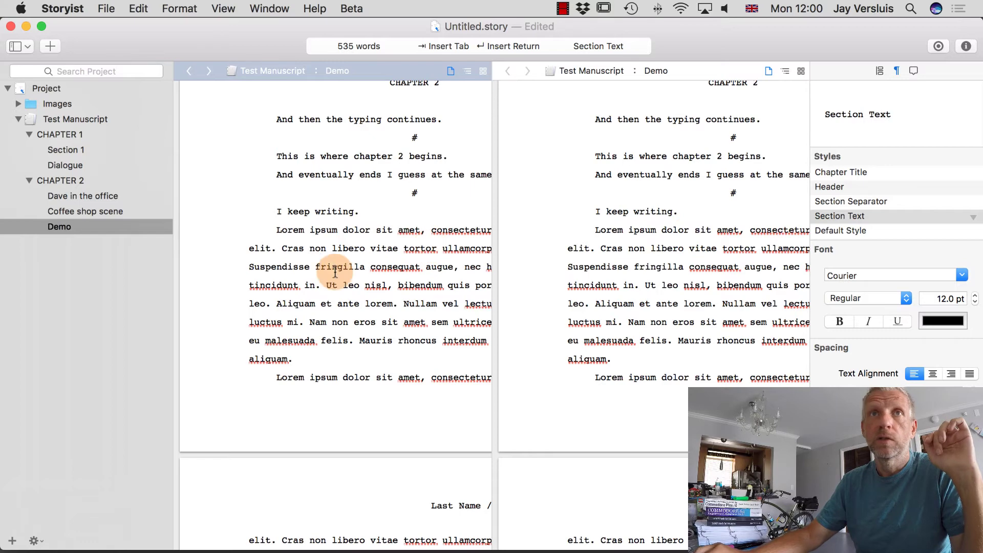
{"action": "left_click", "coordinate": [17, 47]}
{"action": "left_click", "coordinate": [31, 72]}
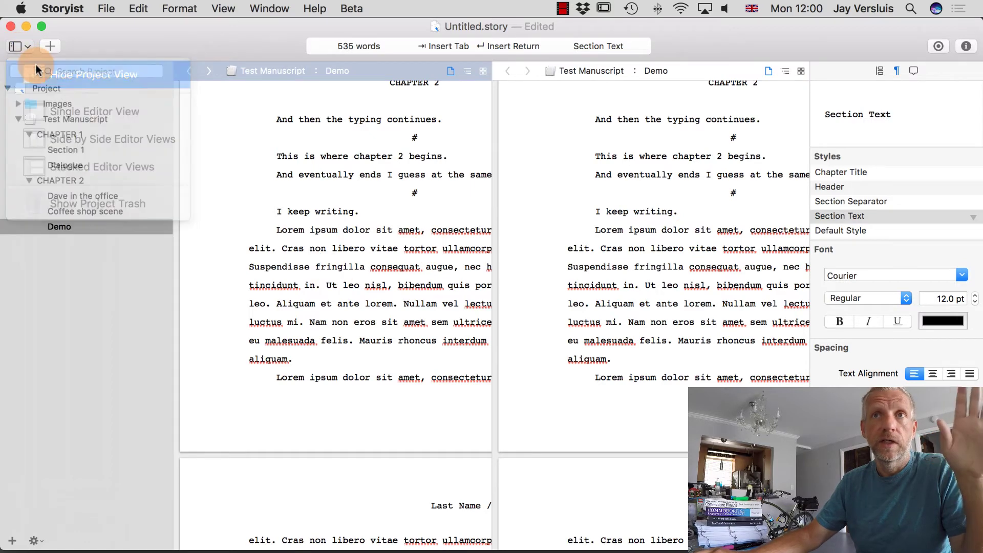
{"action": "scroll", "coordinate": [283, 290], "scroll_direction": "down", "scroll_amount": 2}
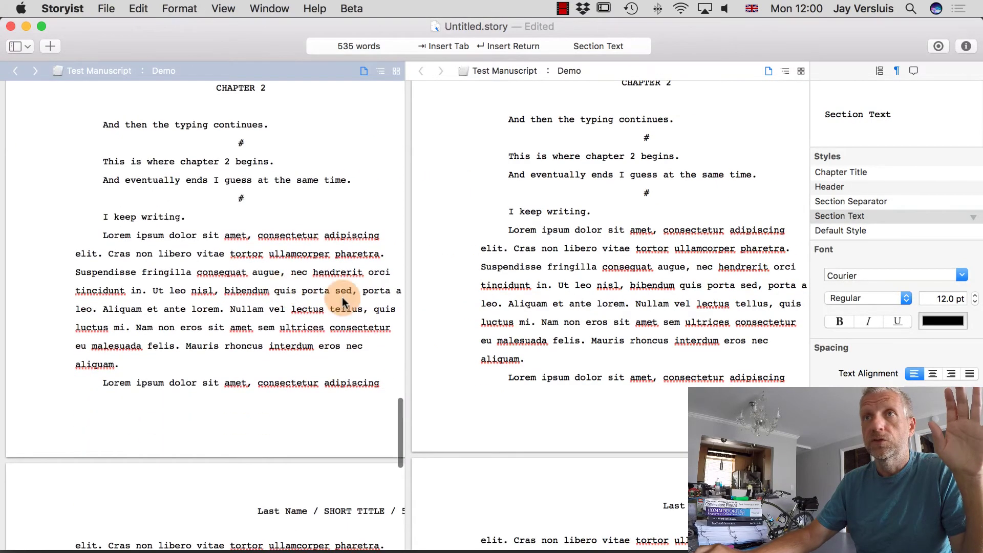
{"action": "scroll", "coordinate": [261, 357], "scroll_direction": "down", "scroll_amount": 1}
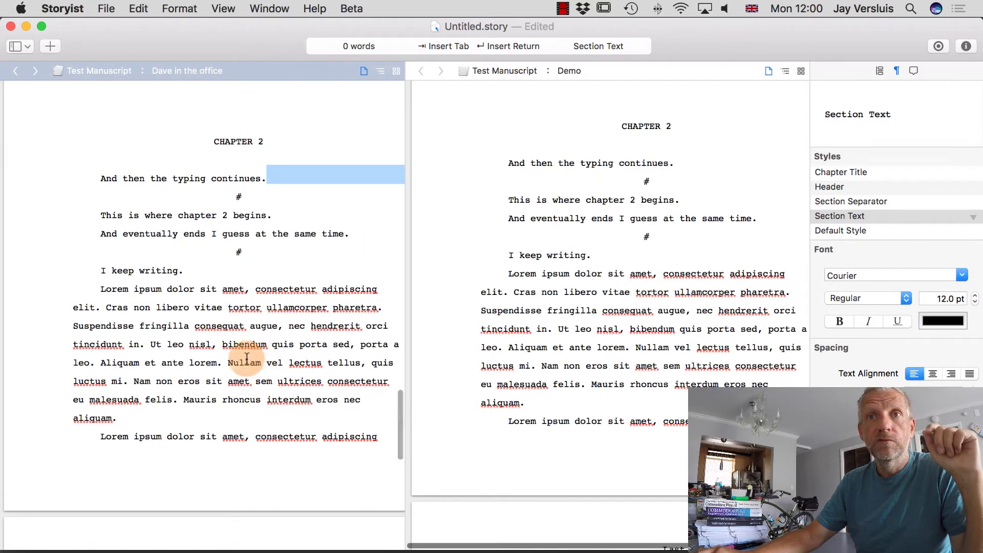
Step: Set the left editor to the outline list and the right editor to manuscript text
{"action": "left_click", "coordinate": [380, 71]}
{"action": "scroll", "coordinate": [766, 267], "scroll_direction": "down", "scroll_amount": 3}
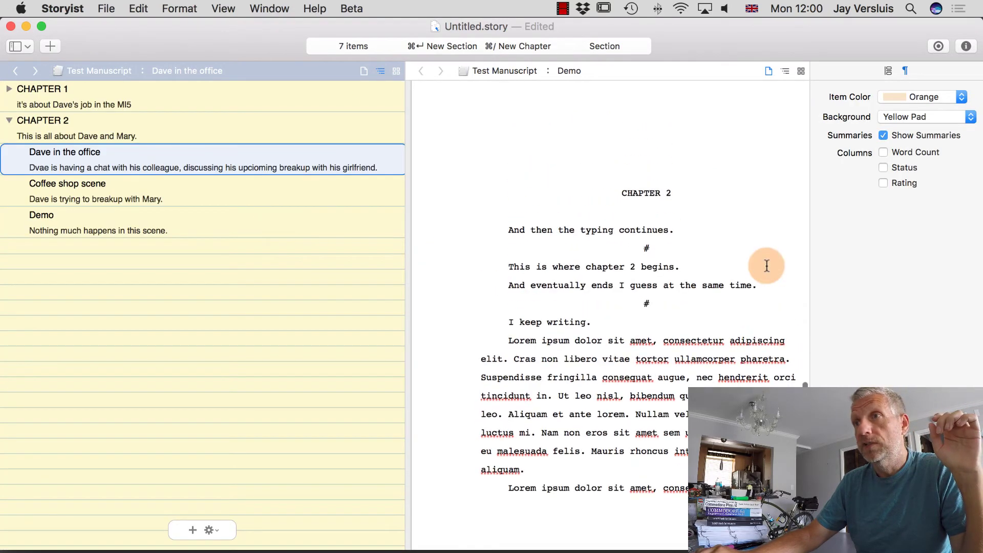
{"action": "scroll", "coordinate": [694, 293], "scroll_direction": "up", "scroll_amount": 3}
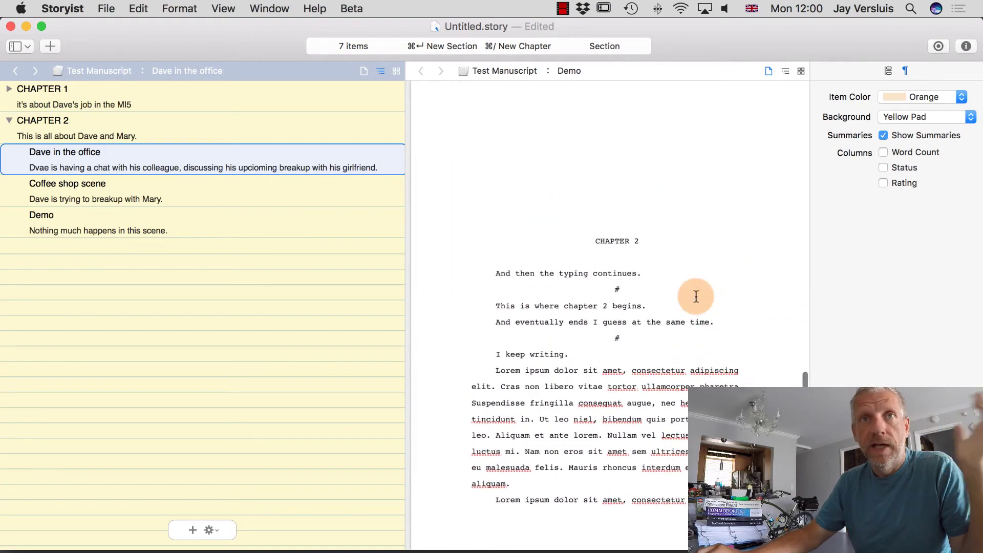
{"action": "scroll", "coordinate": [614, 346], "scroll_direction": "down", "scroll_amount": 10}
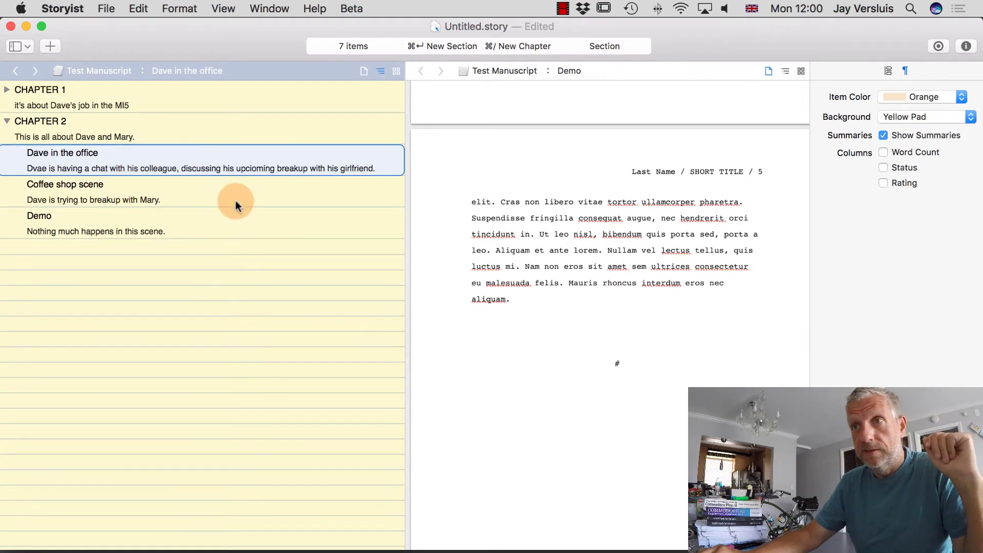
{"action": "scroll", "coordinate": [557, 279], "scroll_direction": "up", "scroll_amount": 3}
{"action": "scroll", "coordinate": [597, 321], "scroll_direction": "down", "scroll_amount": 4}
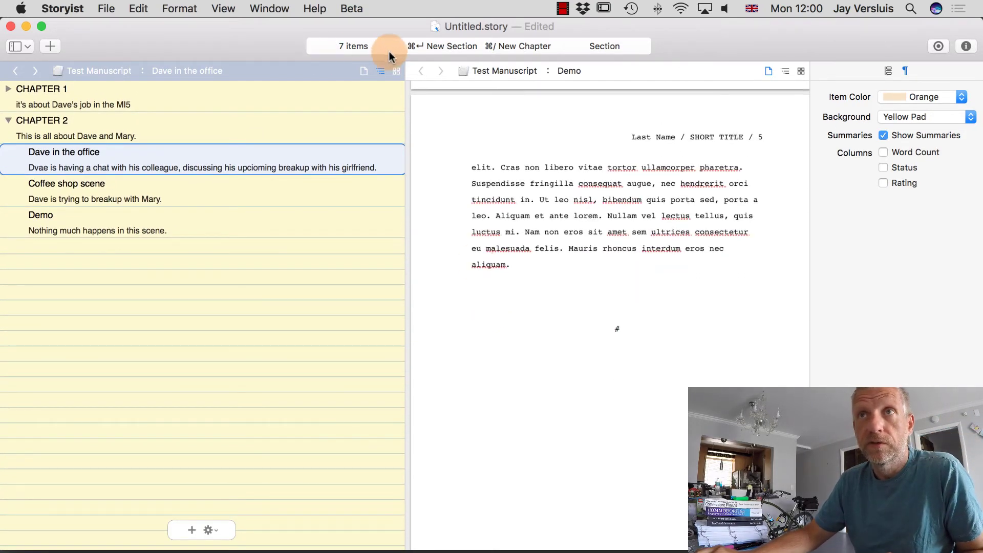
{"action": "left_click", "coordinate": [396, 71]}
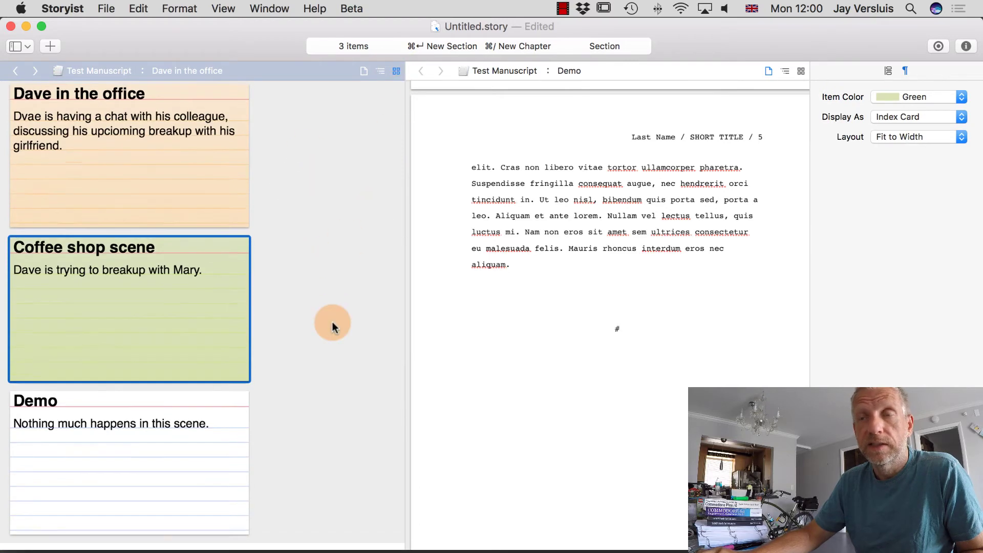
{"action": "left_click", "coordinate": [381, 71]}
{"action": "left_click", "coordinate": [788, 70]}
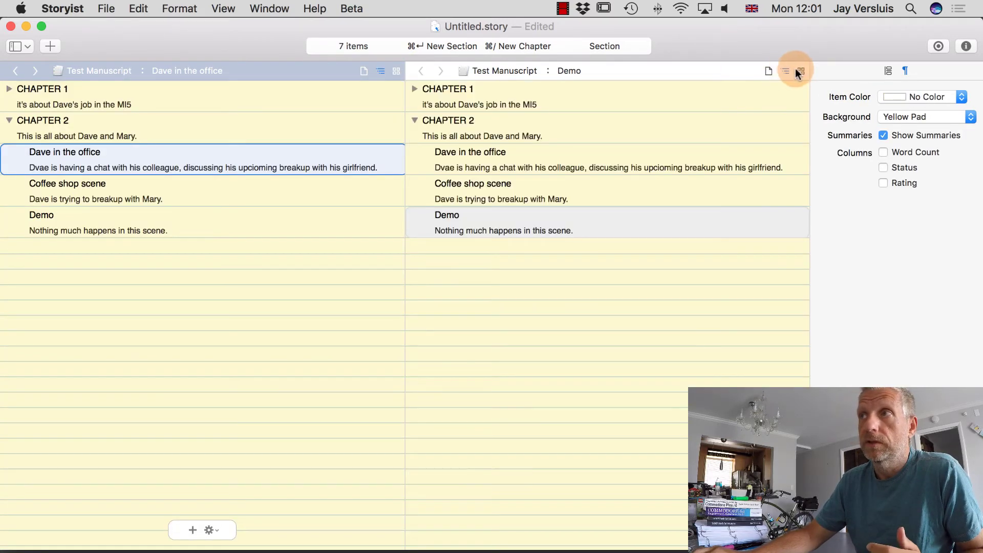
{"action": "left_click", "coordinate": [798, 70]}
{"action": "left_click", "coordinate": [768, 71]}
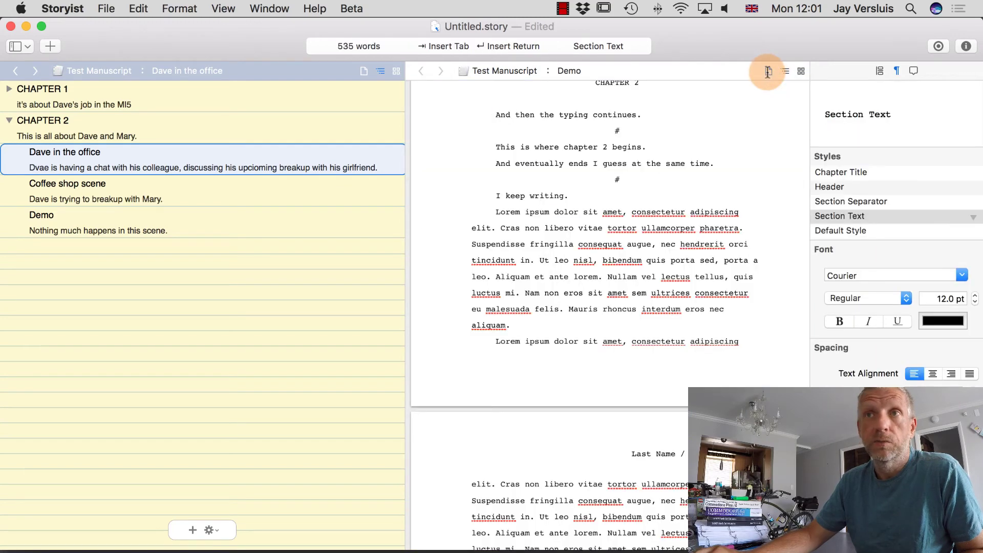